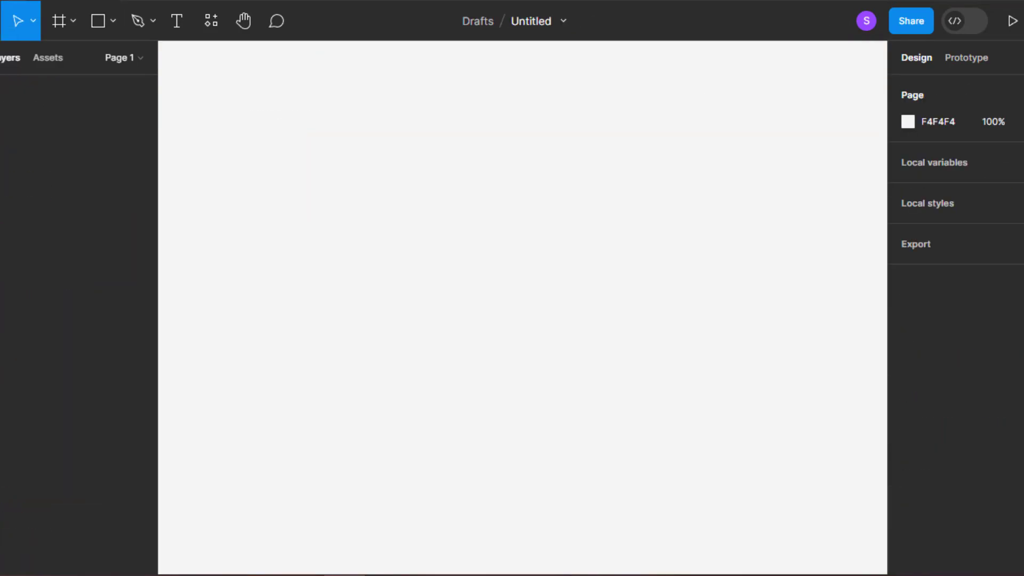
Create a MacBook Pro 14" frame and draw a large rectangle about 701 × 828 in its right half.
{"action": "key", "text": "f"}
{"action": "left_click", "coordinate": [983, 226]}
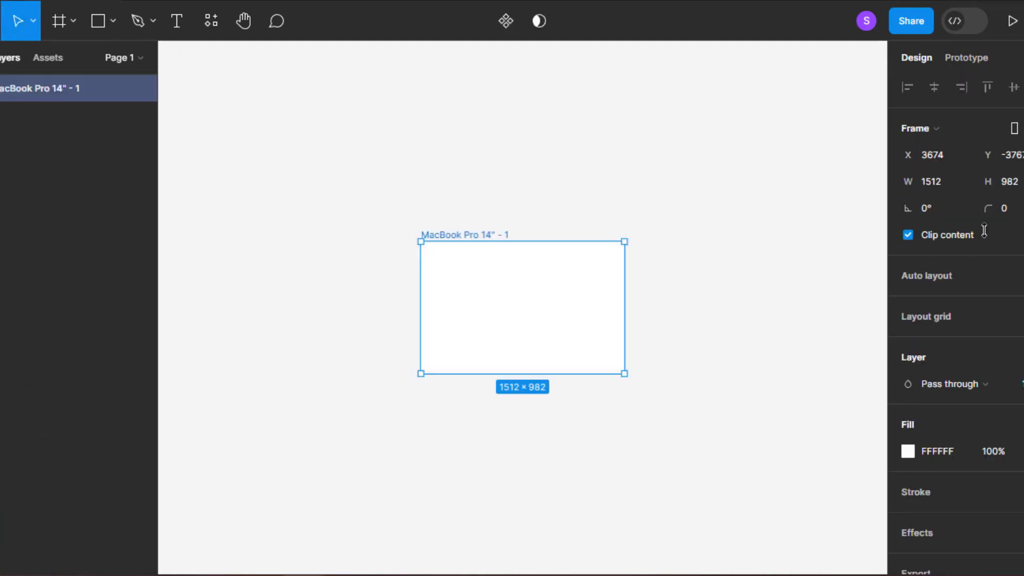
{"action": "left_click", "coordinate": [98, 21]}
{"action": "mouse_move", "coordinate": [526, 252]}
{"action": "left_mouse_down"}
{"action": "mouse_move", "coordinate": [667, 403]}
{"action": "mouse_move", "coordinate": [663, 413]}
{"action": "left_mouse_up"}
Set the rectangle's width to 720 and its height to 906.
{"action": "left_click", "coordinate": [944, 160]}
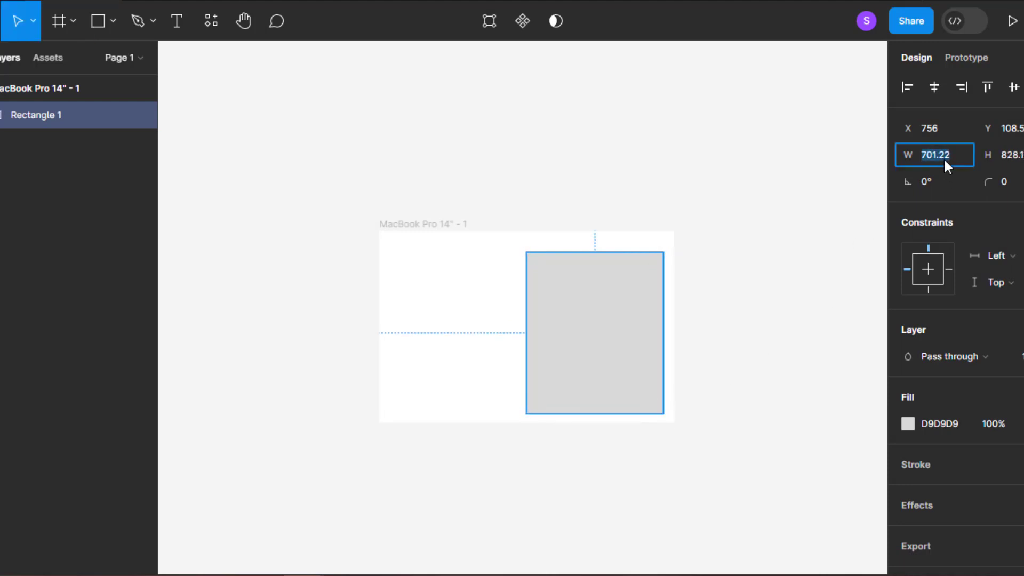
{"action": "type", "text": "720"}
{"action": "left_click", "coordinate": [1021, 166]}
{"action": "type", "text": "9"}
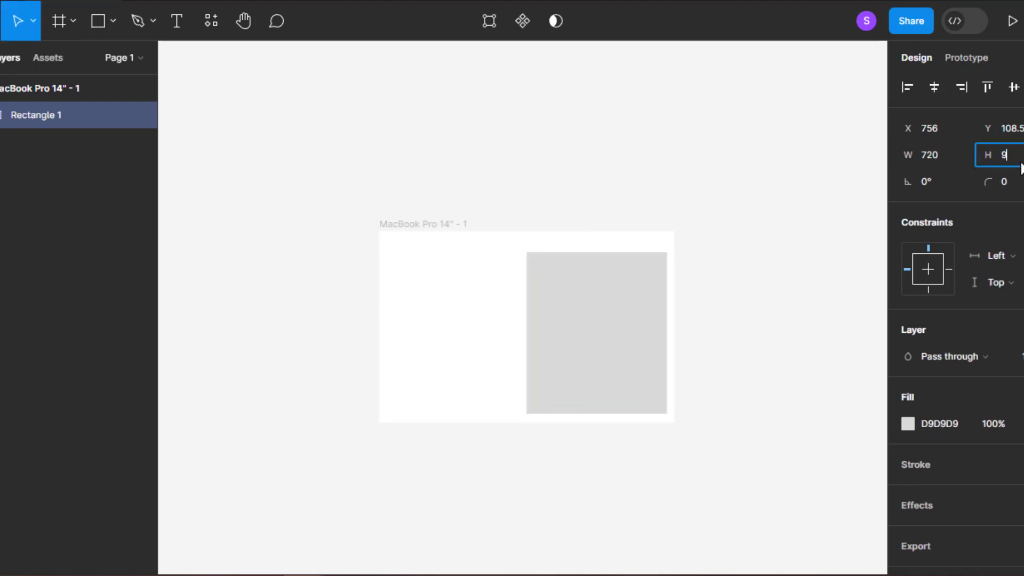
{"action": "type", "text": "6"}
{"action": "key", "text": "Return"}
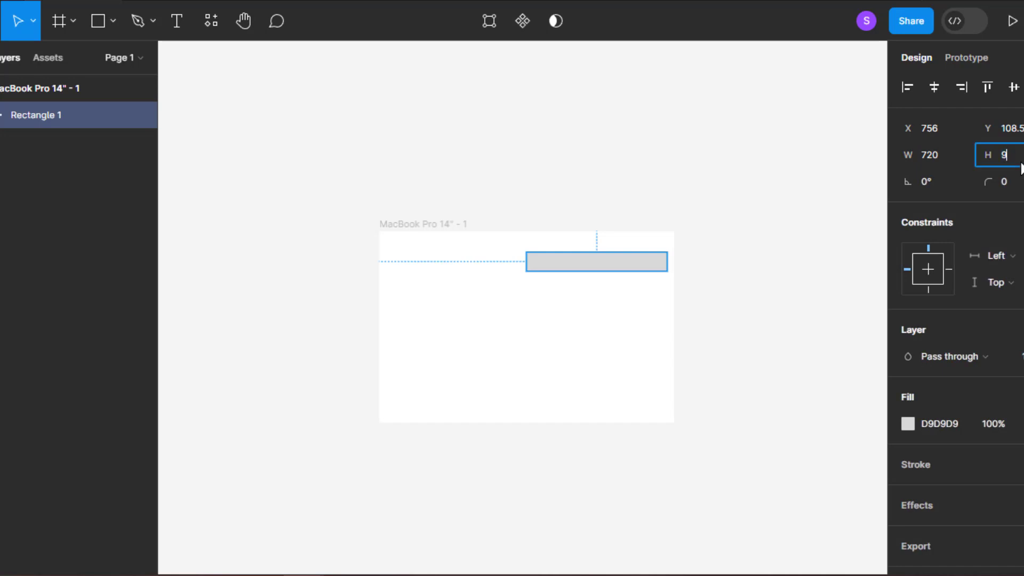
{"action": "type", "text": "06"}
{"action": "key", "text": "Return"}
Move the rectangle up to Y 38 and align it to the frame's vertical centre.
{"action": "scroll", "coordinate": [590, 259], "scroll_direction": "up", "scroll_amount": 2}
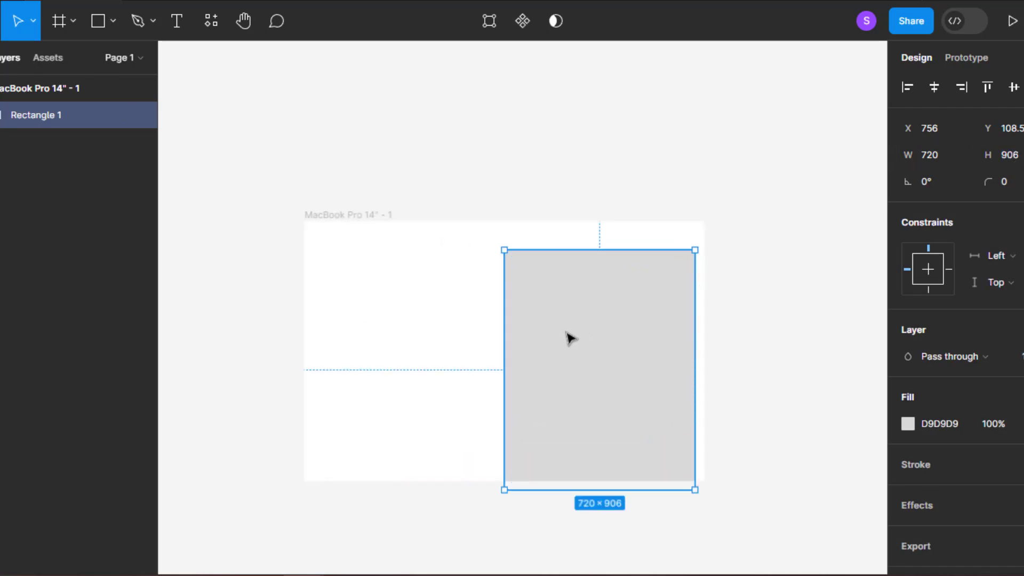
{"action": "left_click_drag", "start_coordinate": [592, 348], "coordinate": [604, 323]}
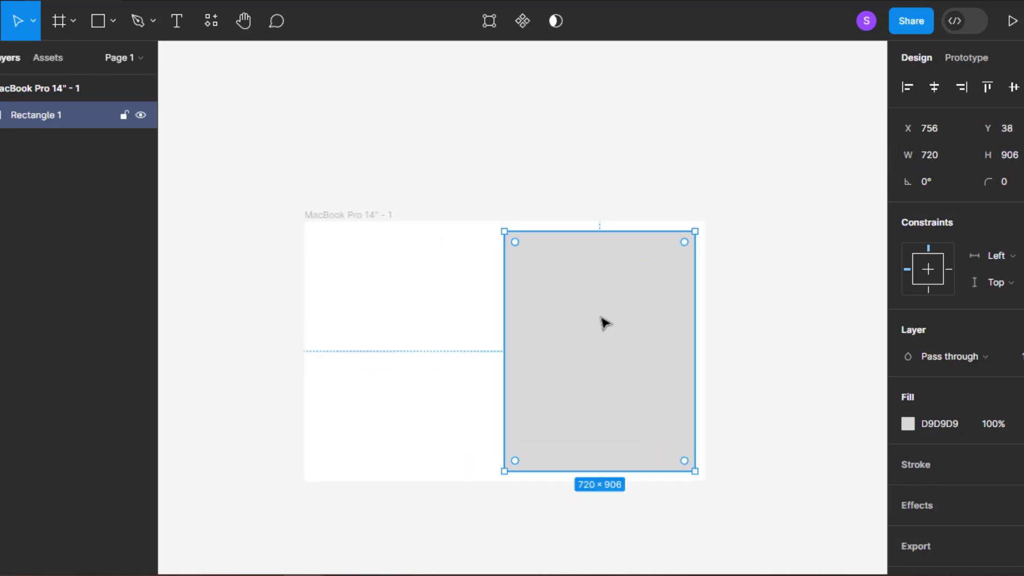
{"action": "left_click", "coordinate": [1015, 92]}
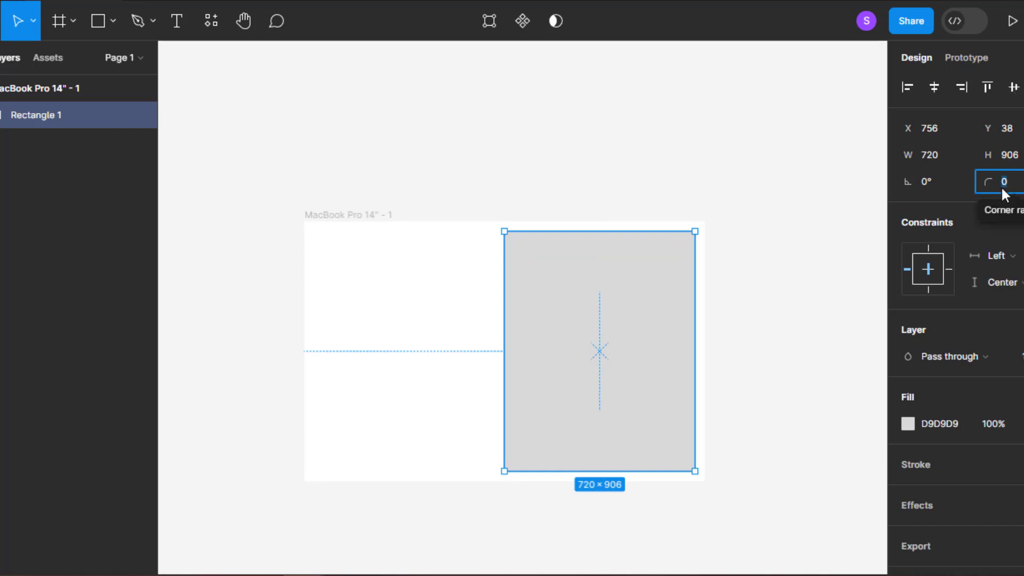
Round the large rectangle's corners with a radius of 20.
{"action": "type", "text": "20"}
{"action": "key", "text": "Return"}
{"action": "left_click", "coordinate": [749, 249]}
{"action": "scroll", "coordinate": [681, 304], "scroll_direction": "up", "scroll_amount": 2}
{"action": "scroll", "coordinate": [681, 304], "scroll_direction": "down", "scroll_amount": 2}
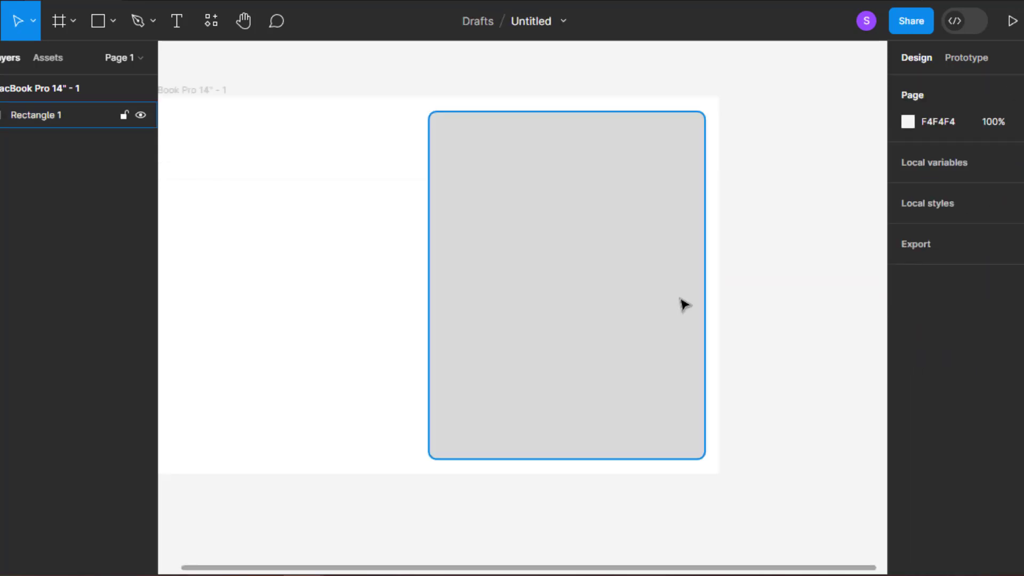
{"action": "scroll", "coordinate": [681, 304], "scroll_direction": "up", "scroll_amount": 3}
{"action": "scroll", "coordinate": [681, 304], "scroll_direction": "down", "scroll_amount": 3}
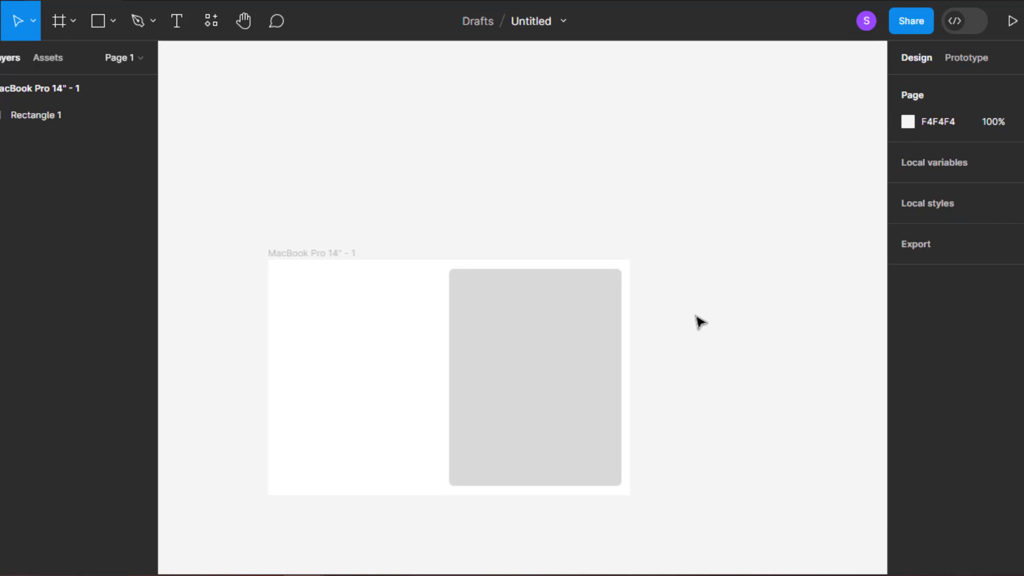
Paste the wine and bread photo onto the canvas and scale it down to about 1270 × 1904.
{"action": "key", "text": "ctrl+v"}
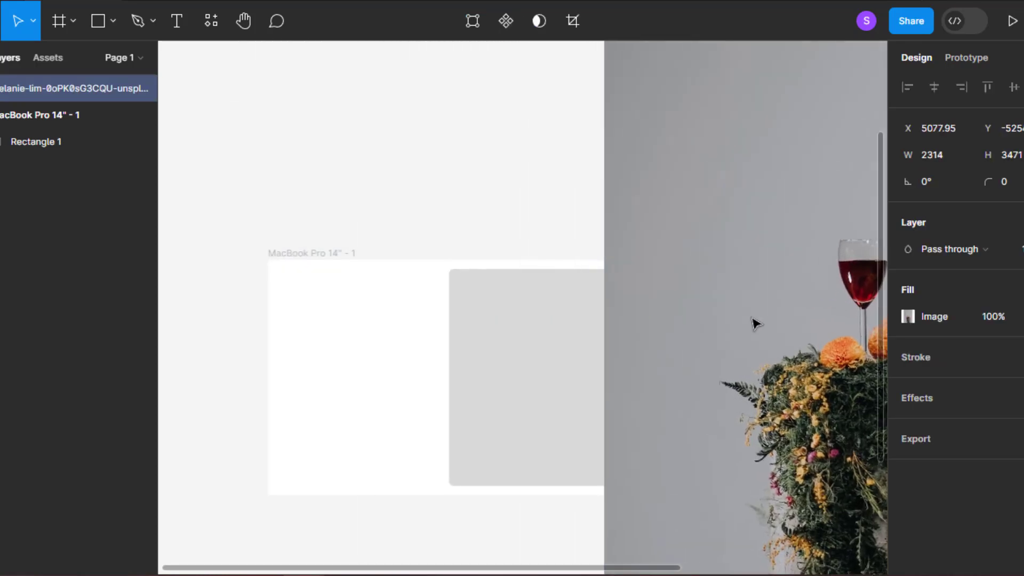
{"action": "scroll", "coordinate": [754, 322], "scroll_direction": "down", "scroll_amount": 3}
{"action": "left_click_drag", "start_coordinate": [713, 317], "coordinate": [663, 310]}
{"action": "left_click_drag", "start_coordinate": [810, 146], "coordinate": [754, 353]}
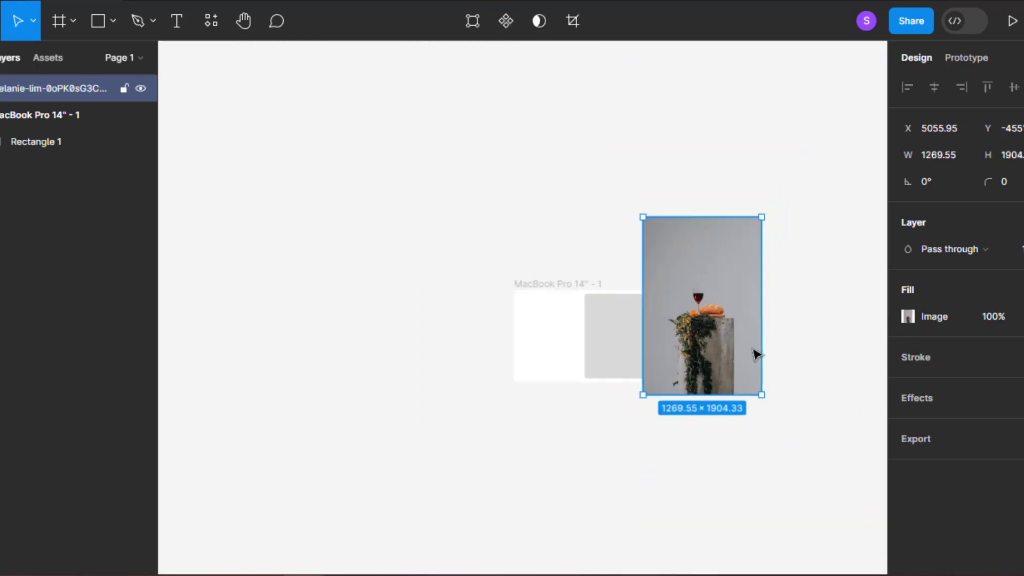
Place the photo over the rounded rectangle inside the frame and mask it with that rectangle.
{"action": "left_click_drag", "start_coordinate": [727, 297], "coordinate": [640, 325]}
{"action": "left_click", "coordinate": [106, 142], "text": "shift"}
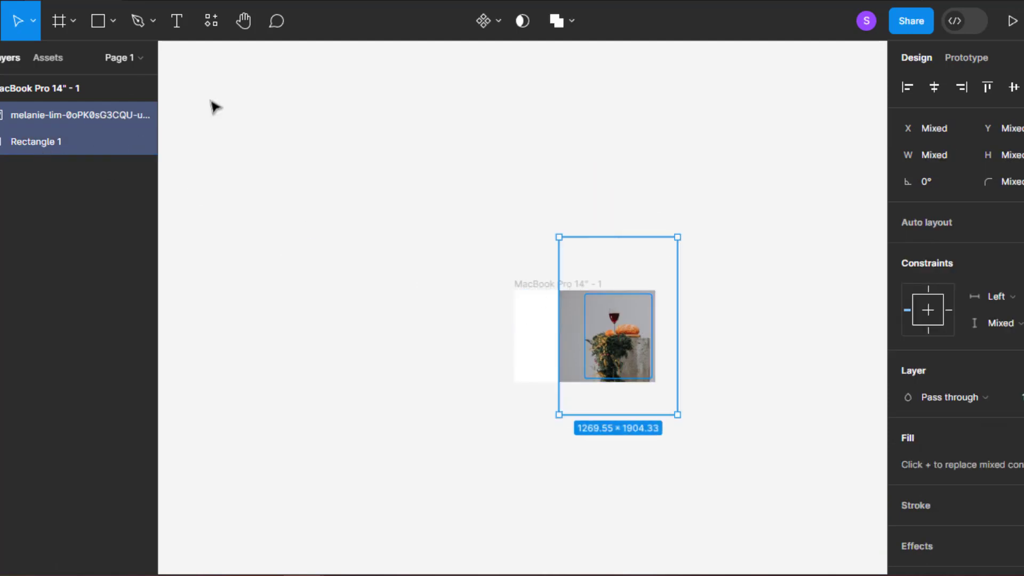
{"action": "left_click", "coordinate": [522, 21]}
{"action": "scroll", "coordinate": [618, 360], "scroll_direction": "up", "scroll_amount": 4}
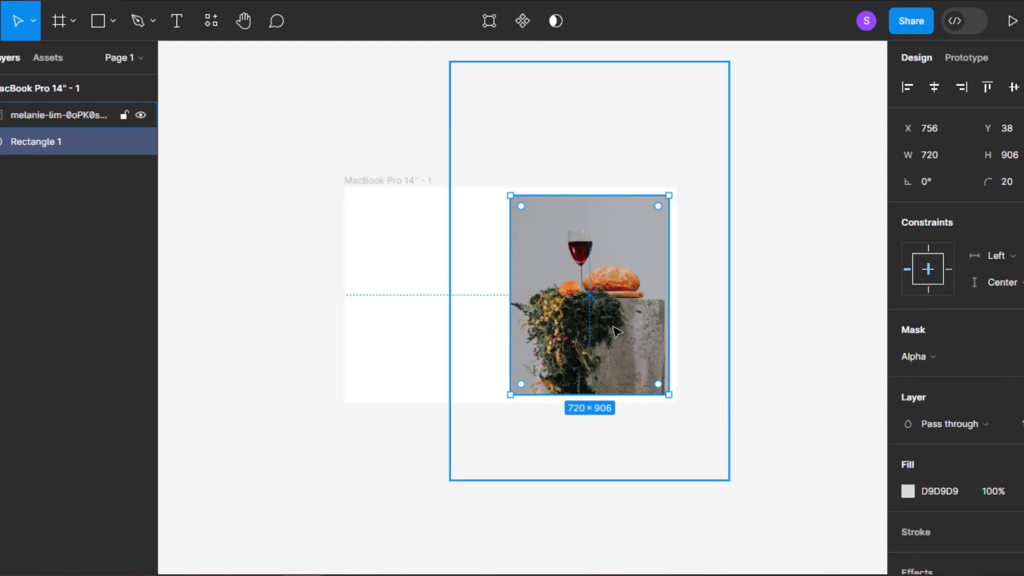
Scale the masked photo to about 1345 × 2017 and shift it down and to the right within the mask.
{"action": "double_click", "coordinate": [640, 368]}
{"action": "key", "text": "Escape"}
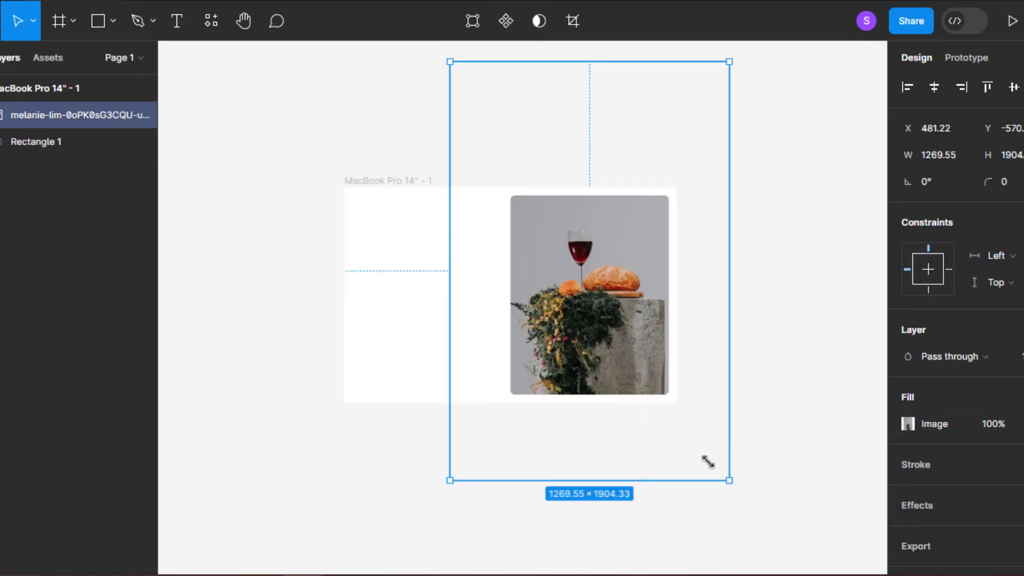
{"action": "left_click_drag", "start_coordinate": [707, 462], "coordinate": [740, 474]}
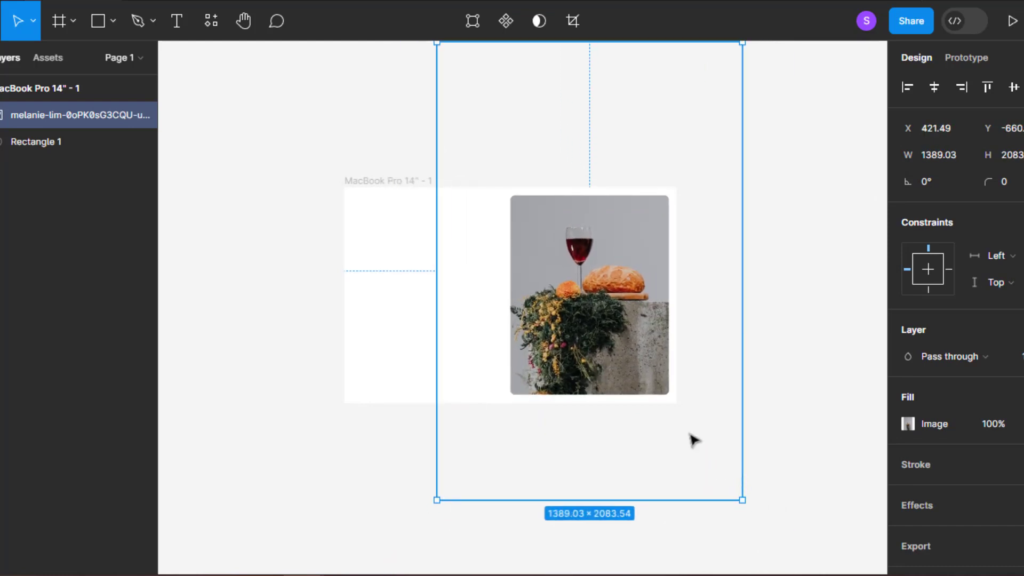
{"action": "left_click_drag", "start_coordinate": [592, 304], "coordinate": [609, 340]}
{"action": "left_click_drag", "start_coordinate": [736, 507], "coordinate": [737, 525]}
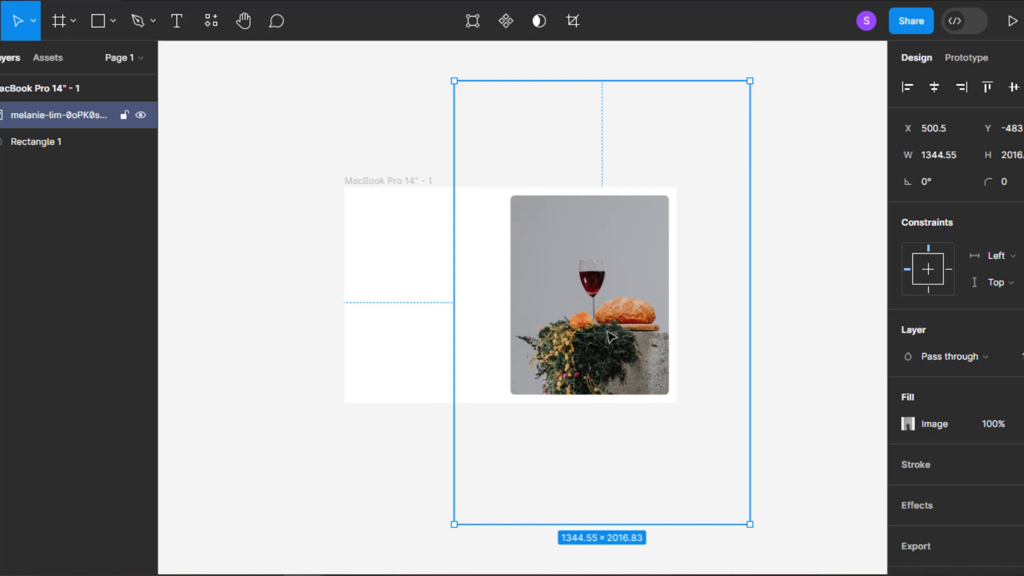
Enlarge the masked photo to about 1406 × 2109 and reposition it so the glass and bread sit inside the mask.
{"action": "left_click_drag", "start_coordinate": [611, 336], "coordinate": [616, 340]}
{"action": "left_click_drag", "start_coordinate": [750, 527], "coordinate": [763, 544]}
{"action": "left_click_drag", "start_coordinate": [598, 348], "coordinate": [601, 348]}
{"action": "left_click_drag", "start_coordinate": [760, 67], "coordinate": [755, 73]}
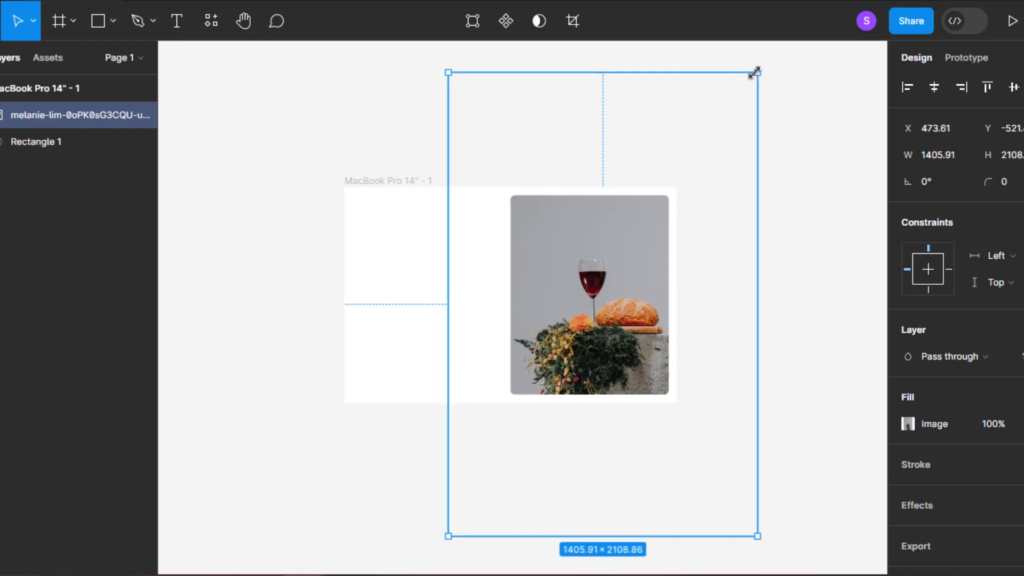
{"action": "left_click_drag", "start_coordinate": [644, 331], "coordinate": [640, 321]}
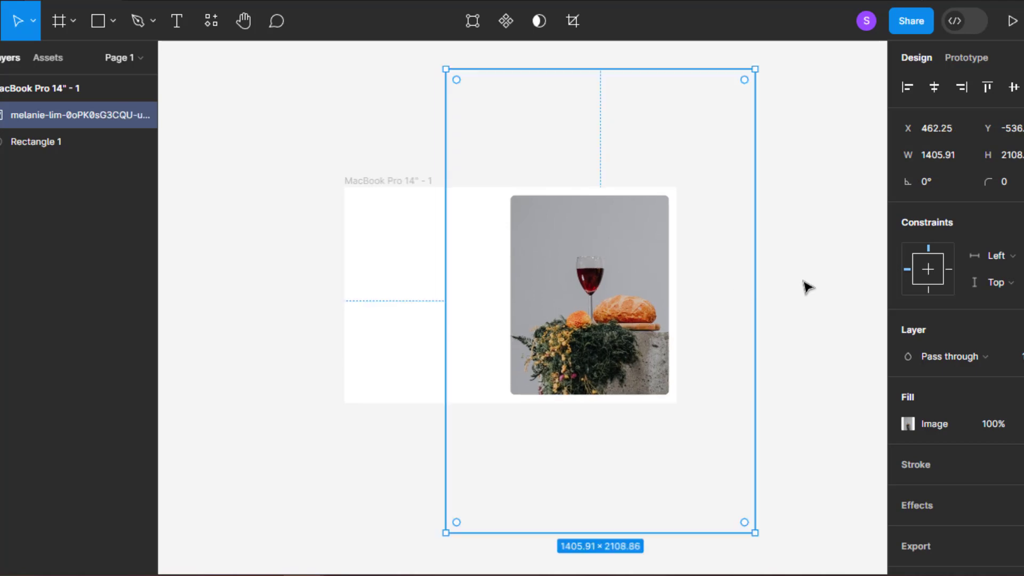
{"action": "left_click", "coordinate": [804, 283]}
{"action": "scroll", "coordinate": [580, 318], "scroll_direction": "up", "scroll_amount": 3}
{"action": "scroll", "coordinate": [583, 318], "scroll_direction": "up", "scroll_amount": 3}
{"action": "scroll", "coordinate": [581, 320], "scroll_direction": "down", "scroll_amount": 6}
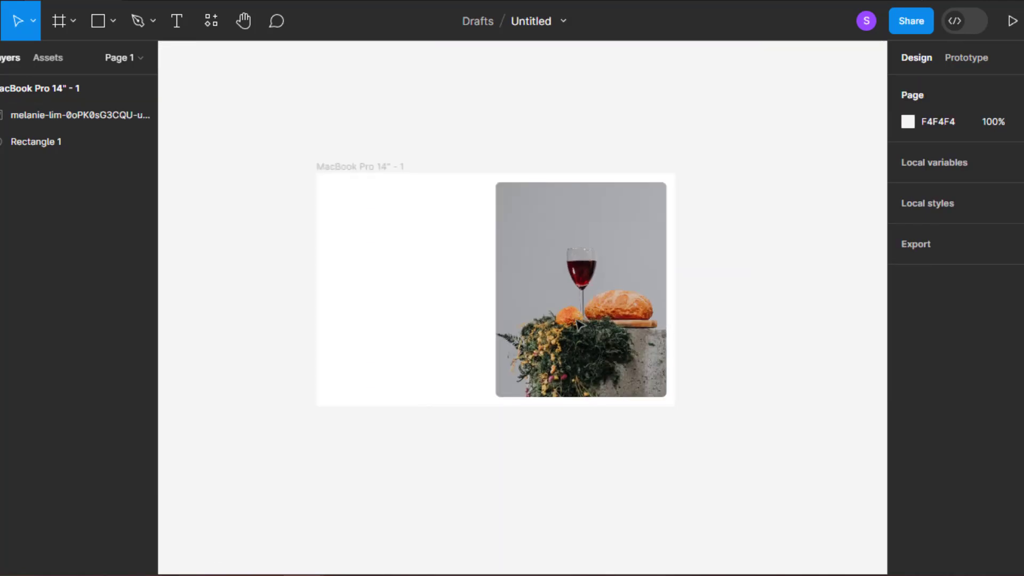
Scale the masked photo down from its lower-left corner to 1392 × 2088.
{"action": "double_click", "coordinate": [532, 377]}
{"action": "left_click", "coordinate": [872, 142]}
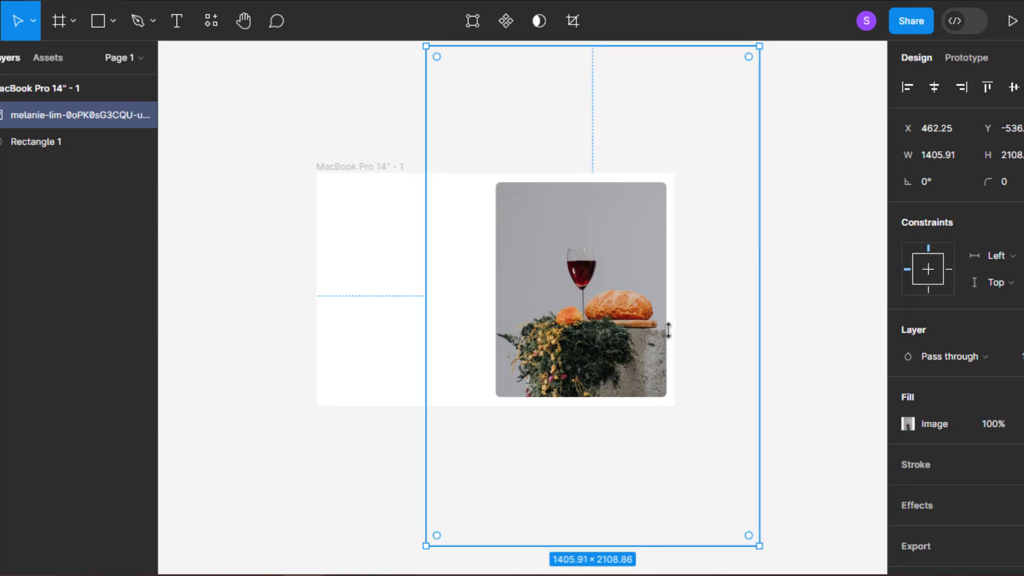
{"action": "left_click_drag", "start_coordinate": [427, 547], "coordinate": [432, 540]}
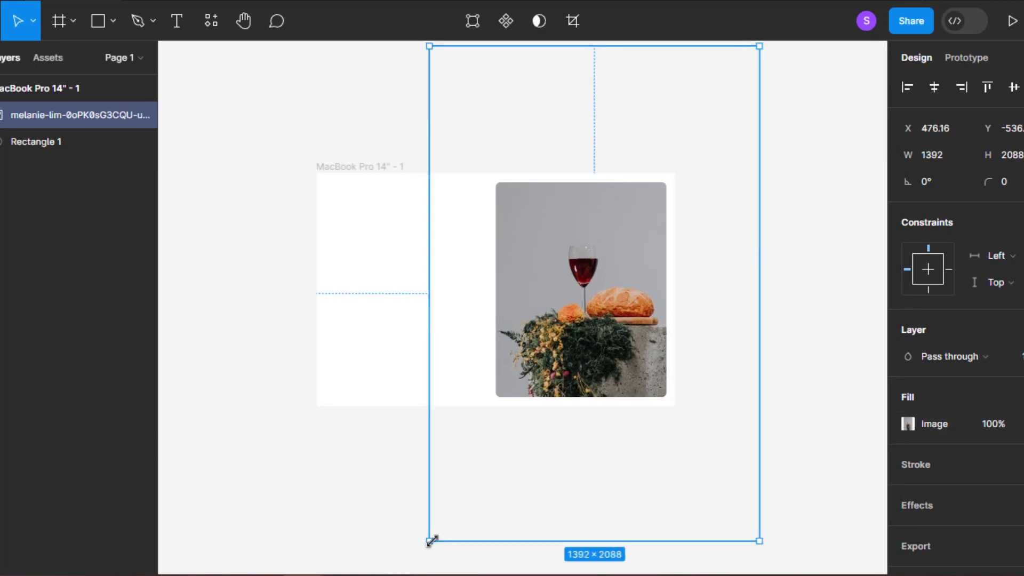
{"action": "left_click", "coordinate": [813, 266]}
{"action": "scroll", "coordinate": [857, 235], "scroll_direction": "up", "scroll_amount": 2}
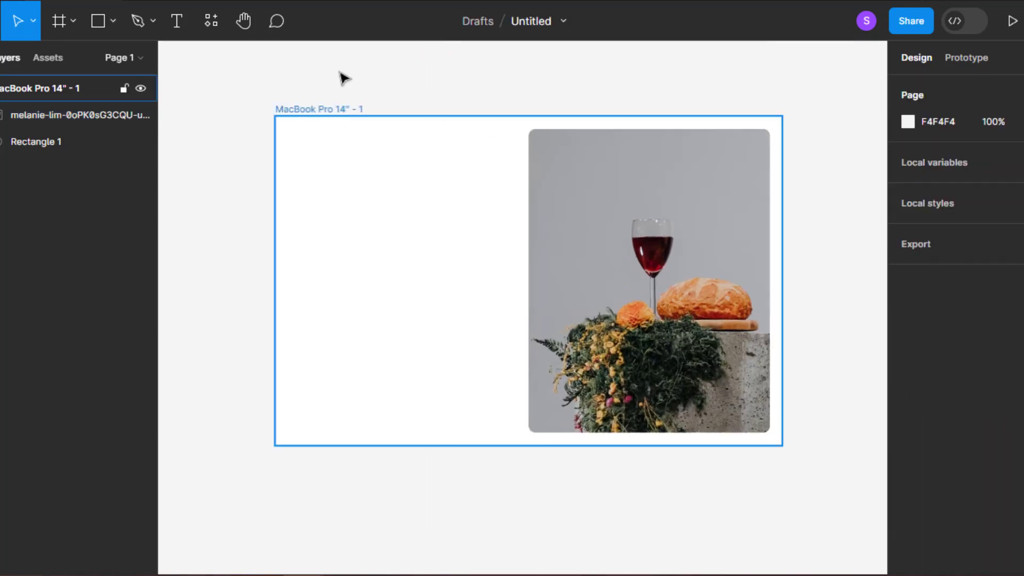
Group the photo together with its mask rectangle.
{"action": "scroll", "coordinate": [237, 98], "scroll_direction": "up", "scroll_amount": 2}
{"action": "left_click", "coordinate": [35, 143]}
{"action": "left_click", "coordinate": [34, 119], "text": "shift"}
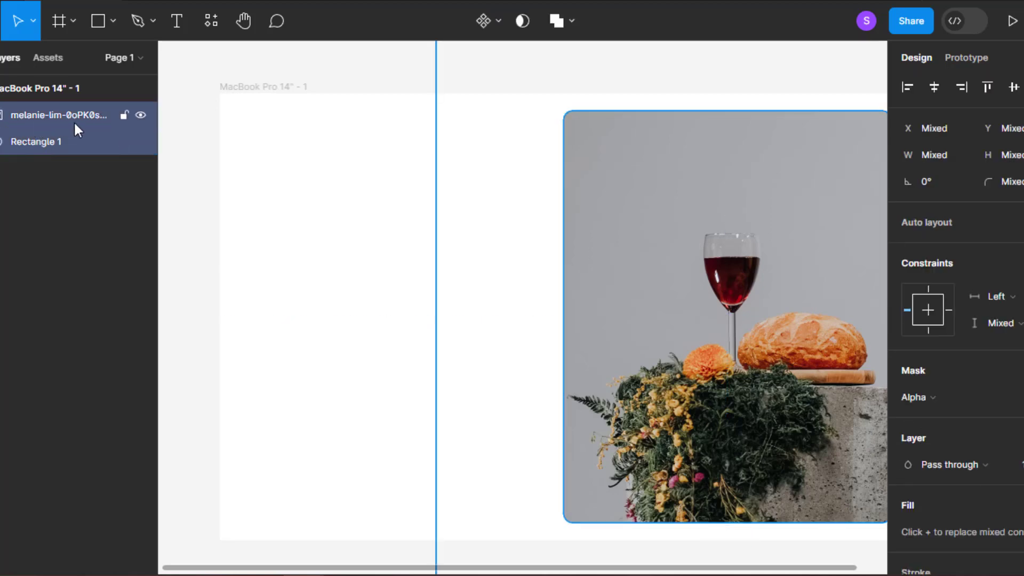
{"action": "key", "text": "ctrl+g"}
{"action": "left_click", "coordinate": [183, 125]}
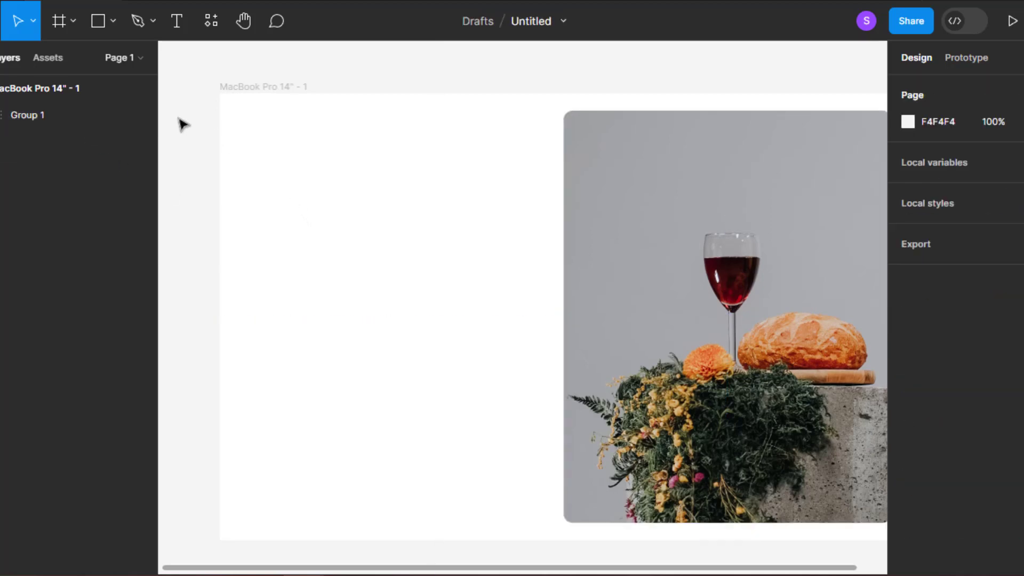
Draw a horizontal rectangle about 655 wide near the top of the frame's empty left half.
{"action": "left_click", "coordinate": [263, 94]}
{"action": "left_click", "coordinate": [43, 146]}
{"action": "key", "text": "r"}
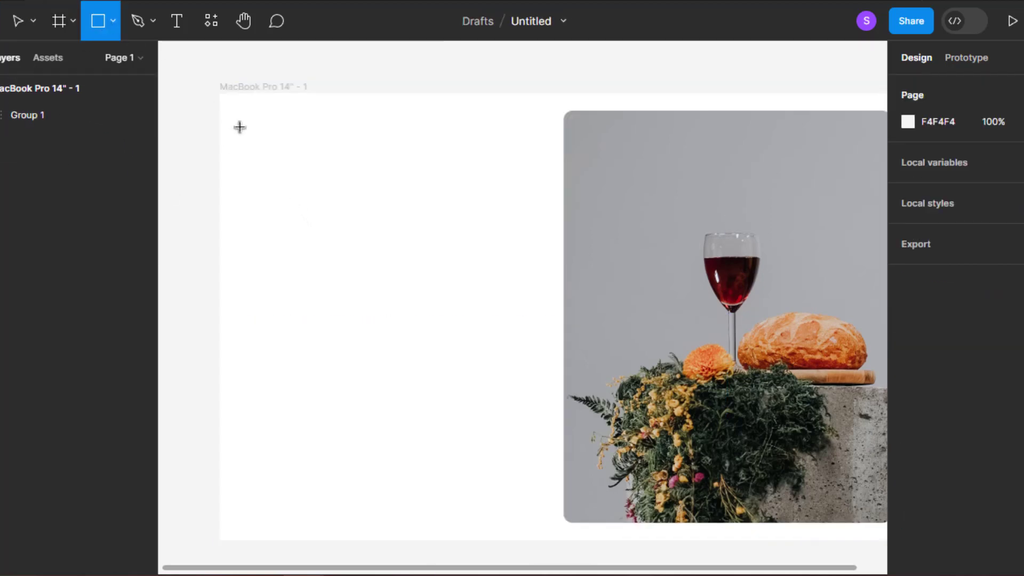
{"action": "left_click_drag", "start_coordinate": [239, 127], "coordinate": [539, 202]}
{"action": "left_click", "coordinate": [327, 75]}
{"action": "scroll", "coordinate": [378, 198], "scroll_direction": "up", "scroll_amount": 1}
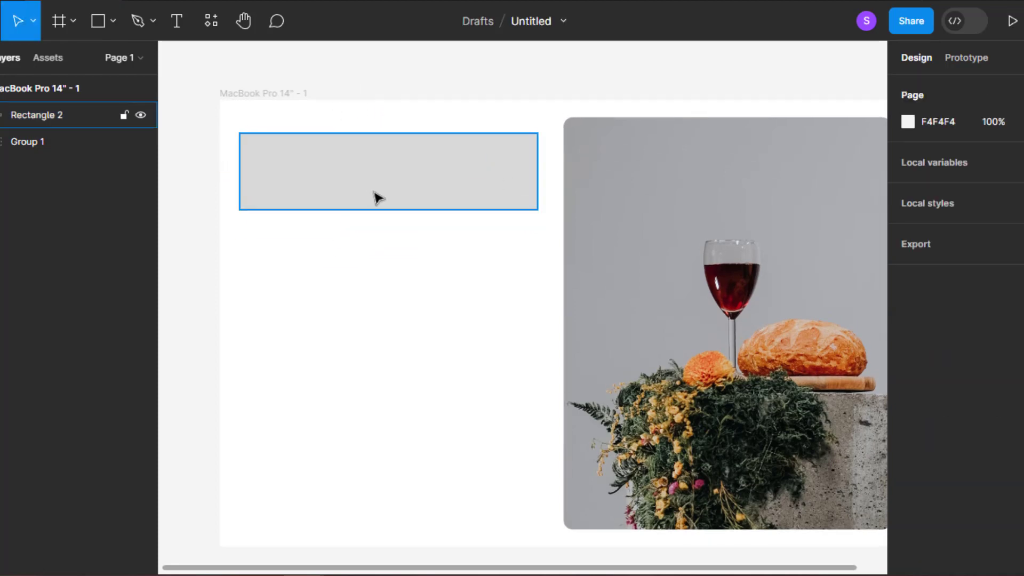
Align the new rectangle's top with the photo at Y 38 and resize it to about 644 × 88.
{"action": "left_click", "coordinate": [395, 204]}
{"action": "left_click_drag", "start_coordinate": [415, 217], "coordinate": [418, 199]}
{"action": "scroll", "coordinate": [421, 233], "scroll_direction": "up", "scroll_amount": 2}
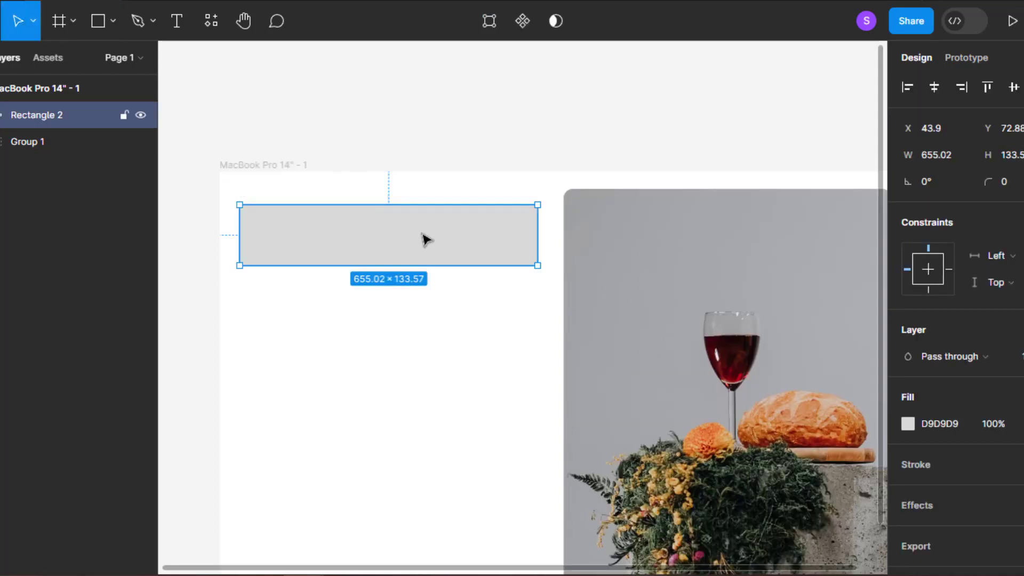
{"action": "left_click_drag", "start_coordinate": [427, 239], "coordinate": [427, 231]}
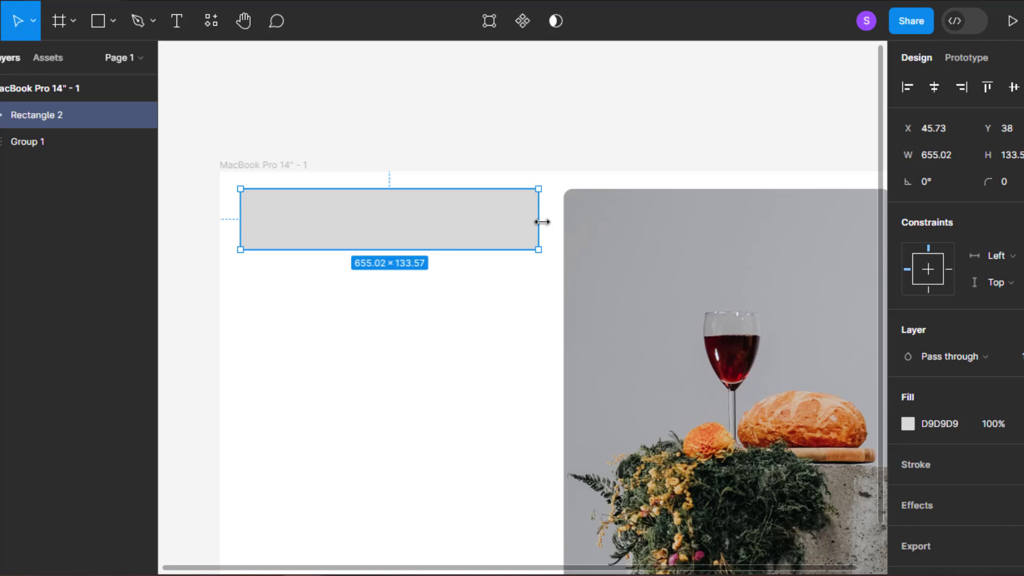
{"action": "left_click_drag", "start_coordinate": [543, 222], "coordinate": [533, 222]}
{"action": "left_click_drag", "start_coordinate": [375, 249], "coordinate": [375, 229]}
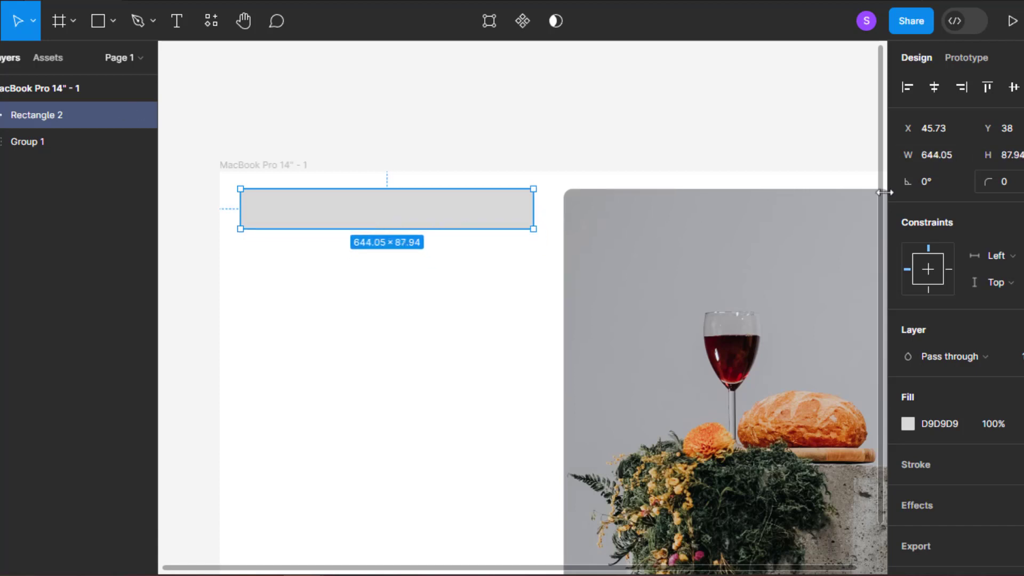
Round the bar rectangle's corners with a radius of 30.
{"action": "left_click", "coordinate": [1019, 184]}
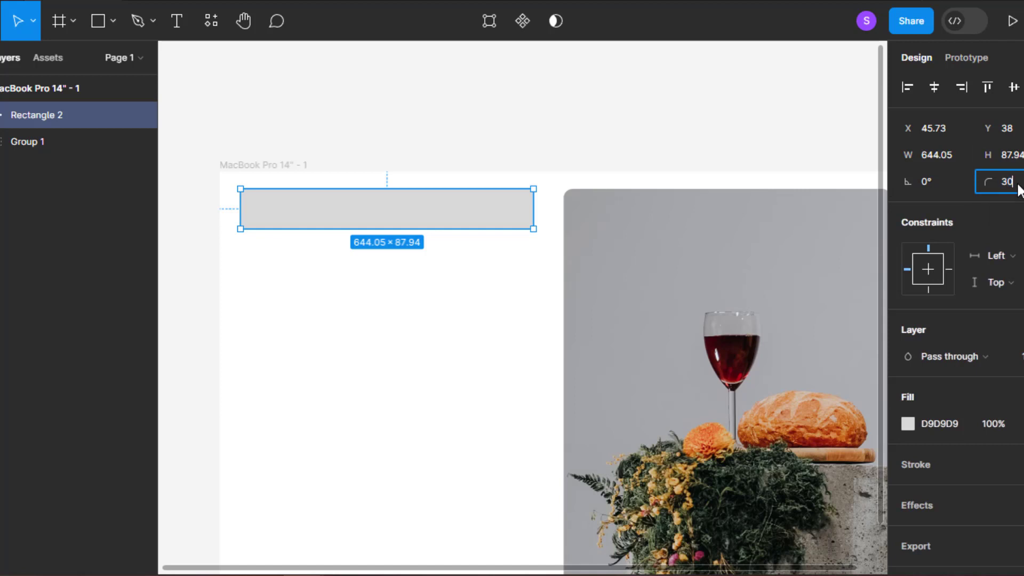
{"action": "key", "text": "Return"}
{"action": "left_click", "coordinate": [651, 141]}
{"action": "scroll", "coordinate": [414, 190], "scroll_direction": "up", "scroll_amount": 2}
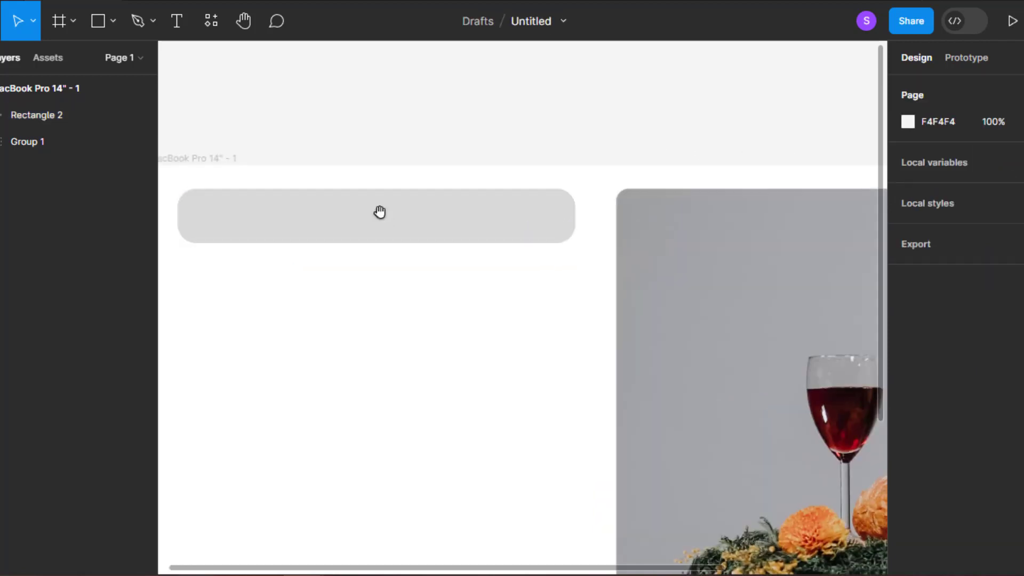
{"action": "left_click_drag", "start_coordinate": [379, 212], "coordinate": [490, 208]}
{"action": "scroll", "coordinate": [373, 211], "scroll_direction": "up", "scroll_amount": 2}
{"action": "left_click_drag", "start_coordinate": [350, 210], "coordinate": [370, 256]}
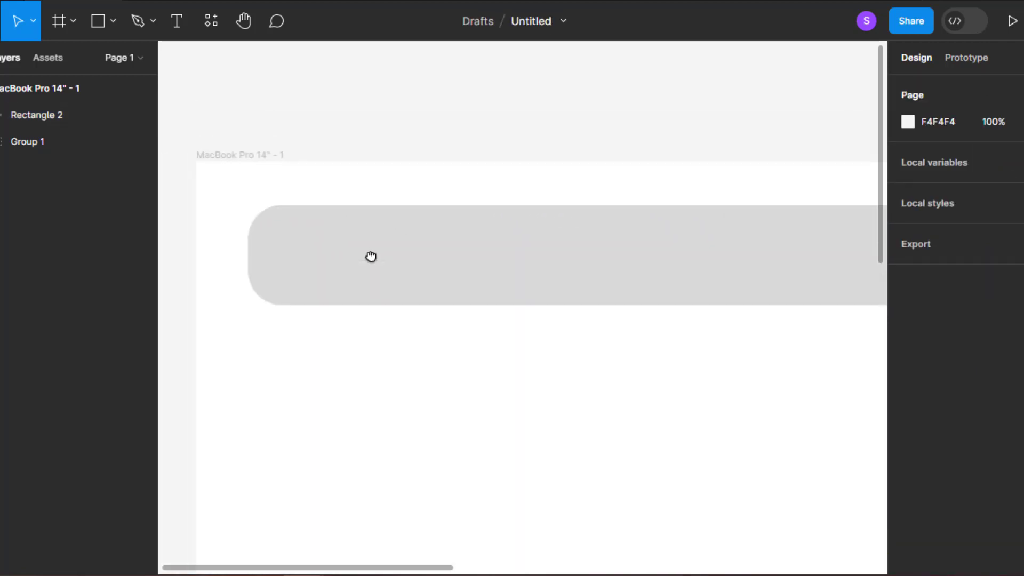
Change the rounded bar's fill colour to dark grey 1E1E1E.
{"action": "left_click", "coordinate": [370, 256]}
{"action": "left_click", "coordinate": [908, 427]}
{"action": "left_click_drag", "start_coordinate": [709, 315], "coordinate": [674, 333]}
{"action": "left_click", "coordinate": [871, 93]}
{"action": "scroll", "coordinate": [599, 238], "scroll_direction": "up", "scroll_amount": 1}
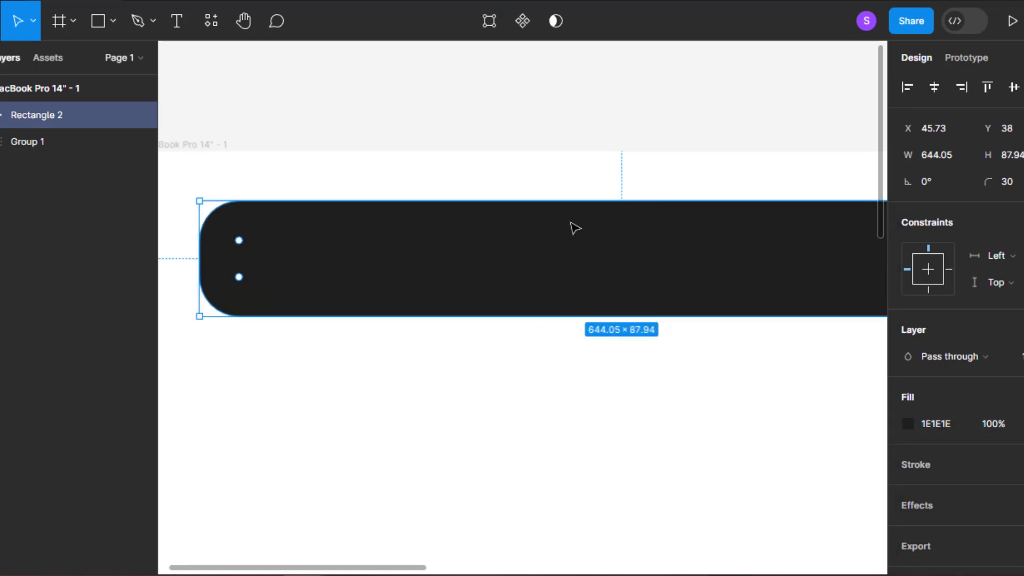
{"action": "scroll", "coordinate": [599, 237], "scroll_direction": "down", "scroll_amount": 2}
{"action": "left_click_drag", "start_coordinate": [610, 243], "coordinate": [552, 256]}
Add the text "WOLTEX" near the left end of the dark bar.
{"action": "left_click", "coordinate": [184, 30]}
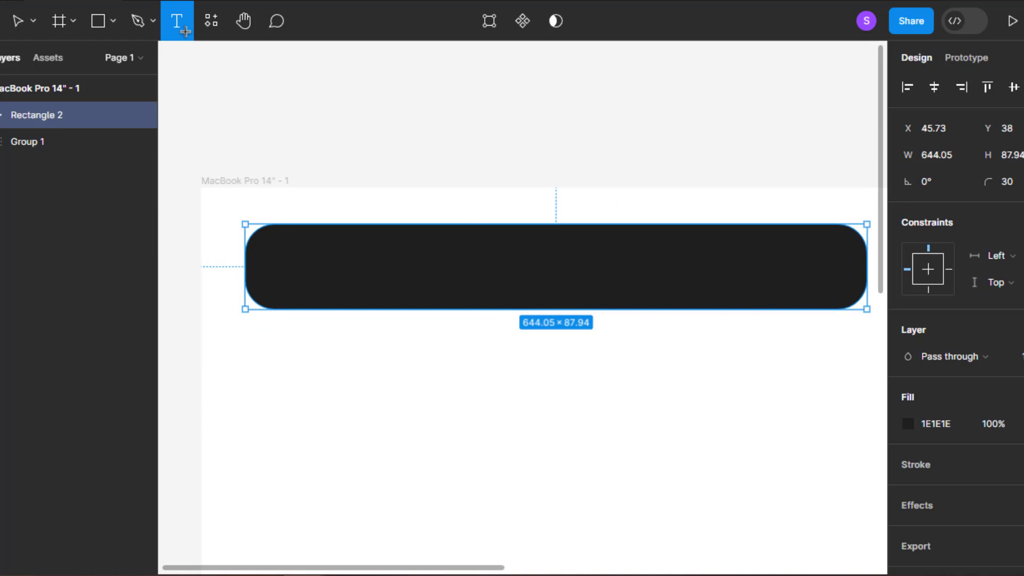
{"action": "left_click", "coordinate": [294, 267]}
{"action": "type", "text": "WOLTEX"}
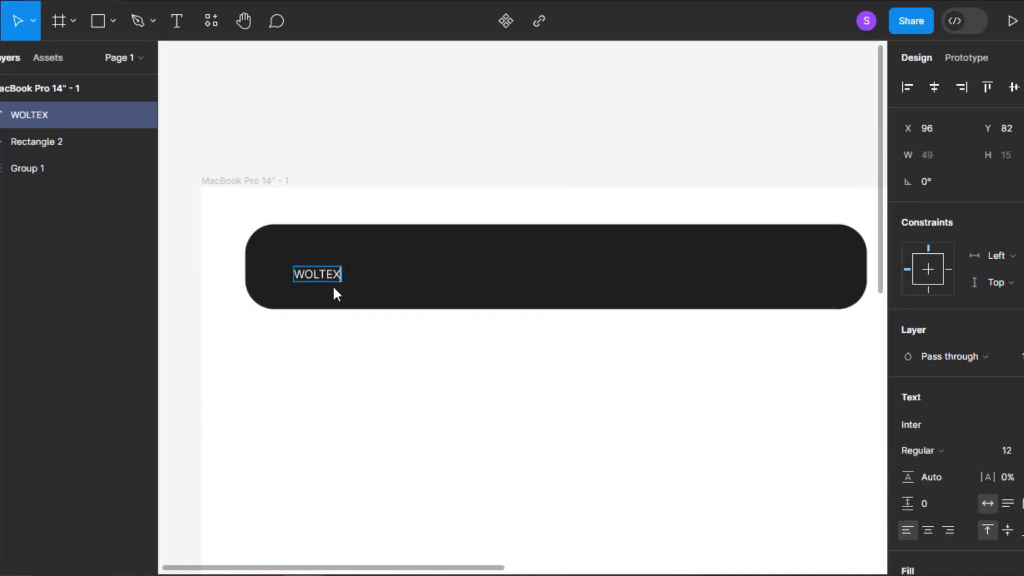
Change the WOLTEX text's font to Merchant in the Bold weight.
{"action": "left_click", "coordinate": [929, 422]}
{"action": "type", "text": "m"}
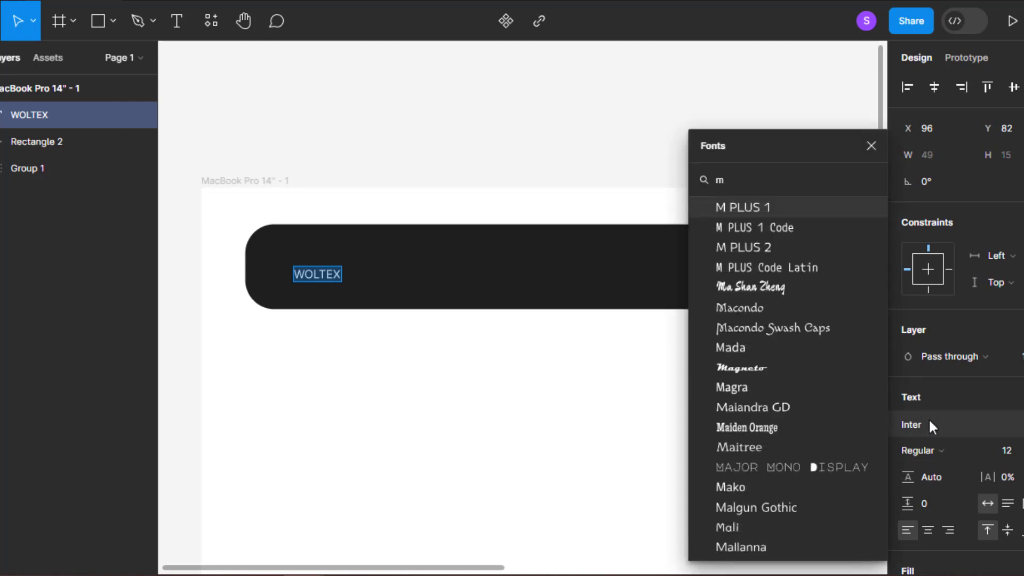
{"action": "type", "text": "en"}
{"action": "key", "text": "BackSpace"}
{"action": "key", "text": "BackSpace"}
{"action": "key", "text": "BackSpace"}
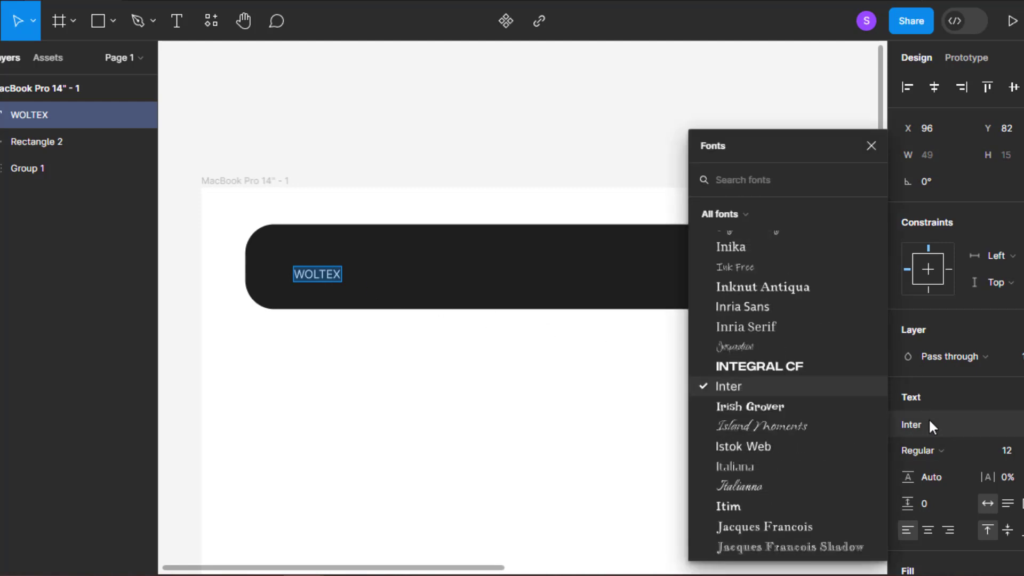
{"action": "type", "text": "merch"}
{"action": "key", "text": "Return"}
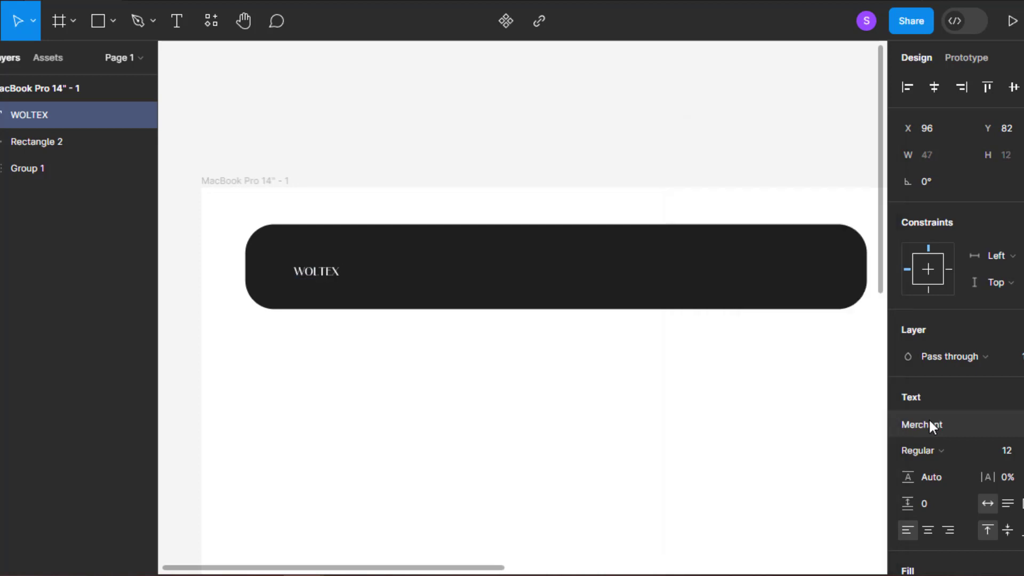
{"action": "left_click", "coordinate": [942, 451]}
{"action": "left_click", "coordinate": [913, 356]}
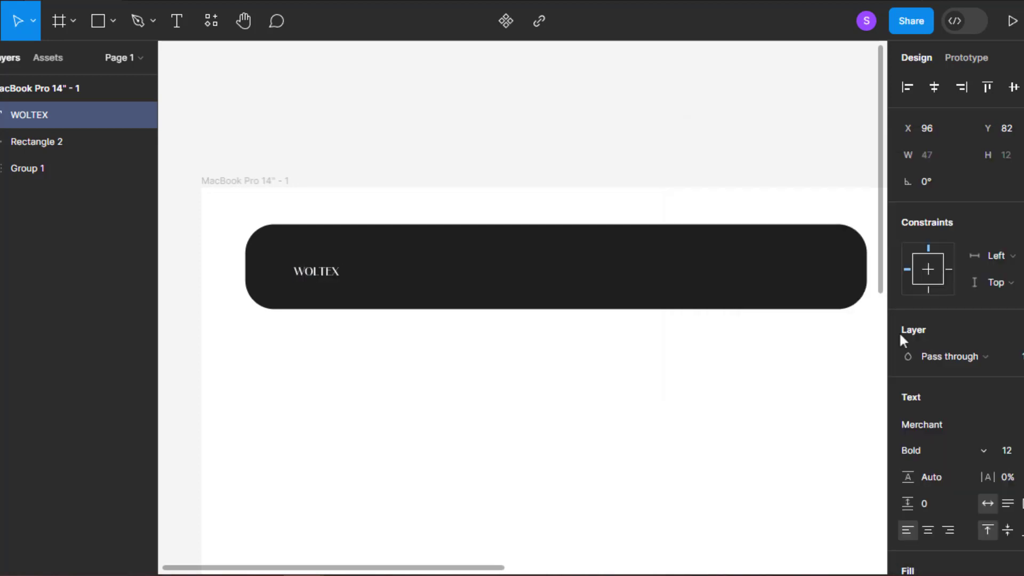
Move WOLTEX closer to the bar's left end, set its font size to 30, and scale it down to about 90 × 22.
{"action": "left_click_drag", "start_coordinate": [331, 277], "coordinate": [305, 262]}
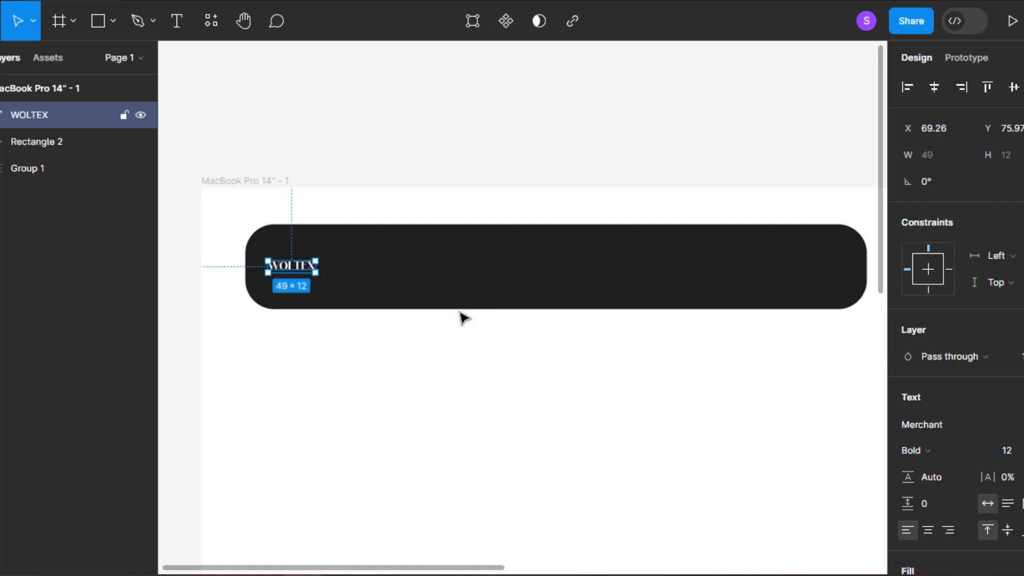
{"action": "left_click", "coordinate": [1021, 458]}
{"action": "type", "text": "30"}
{"action": "key", "text": "Return"}
{"action": "key", "text": "k"}
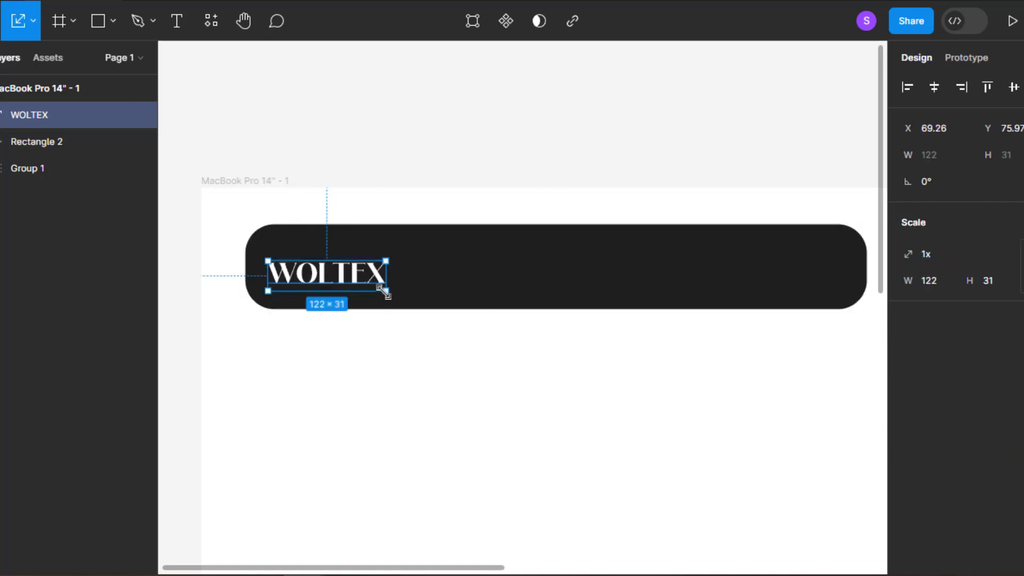
{"action": "left_click_drag", "start_coordinate": [386, 291], "coordinate": [353, 300]}
{"action": "left_click", "coordinate": [352, 146]}
{"action": "scroll", "coordinate": [333, 224], "scroll_direction": "up", "scroll_amount": 1}
{"action": "left_click", "coordinate": [377, 147]}
{"action": "scroll", "coordinate": [358, 233], "scroll_direction": "down", "scroll_amount": 3}
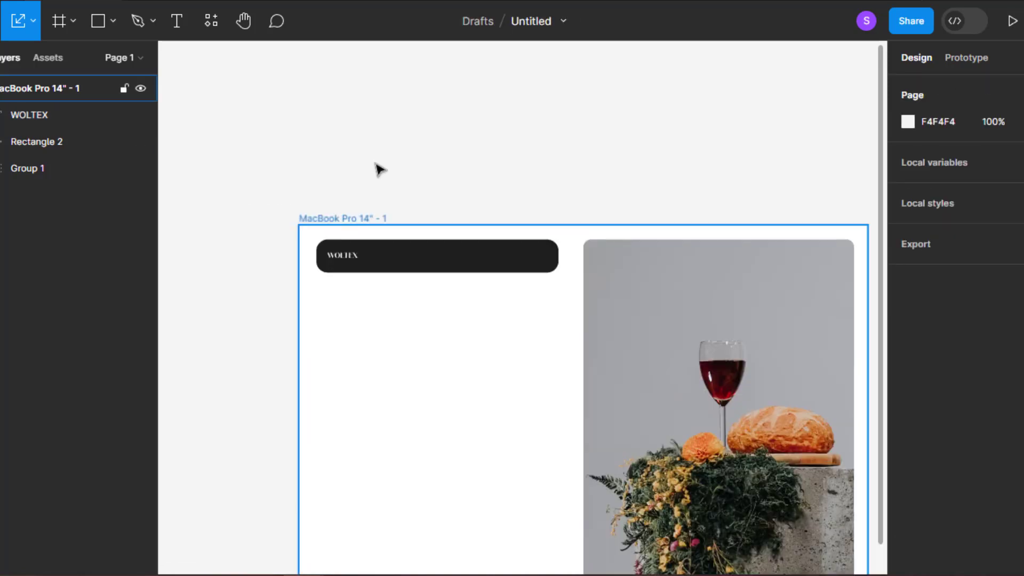
Duplicate the WOLTEX text toward the right half of the bar and change the copy to "My account".
{"action": "scroll", "coordinate": [333, 262], "scroll_direction": "up", "scroll_amount": 3}
{"action": "left_click", "coordinate": [292, 290]}
{"action": "left_click_drag", "start_coordinate": [391, 269], "coordinate": [620, 314]}
{"action": "left_click", "coordinate": [335, 181]}
{"action": "left_click", "coordinate": [271, 286]}
{"action": "left_click", "coordinate": [306, 174]}
{"action": "scroll", "coordinate": [326, 189], "scroll_direction": "up", "scroll_amount": 1}
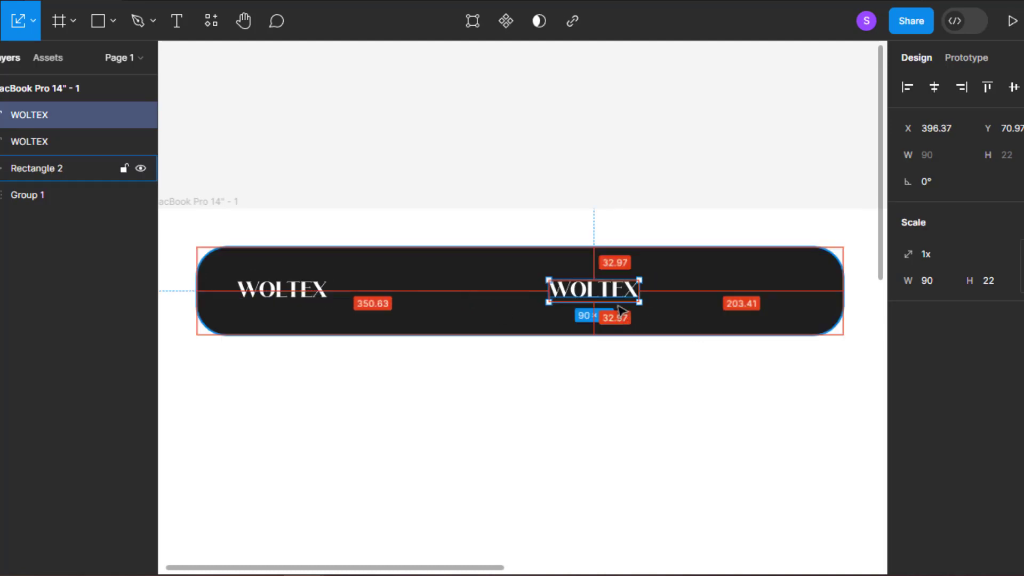
{"action": "double_click", "coordinate": [619, 297]}
{"action": "type", "text": "My account"}
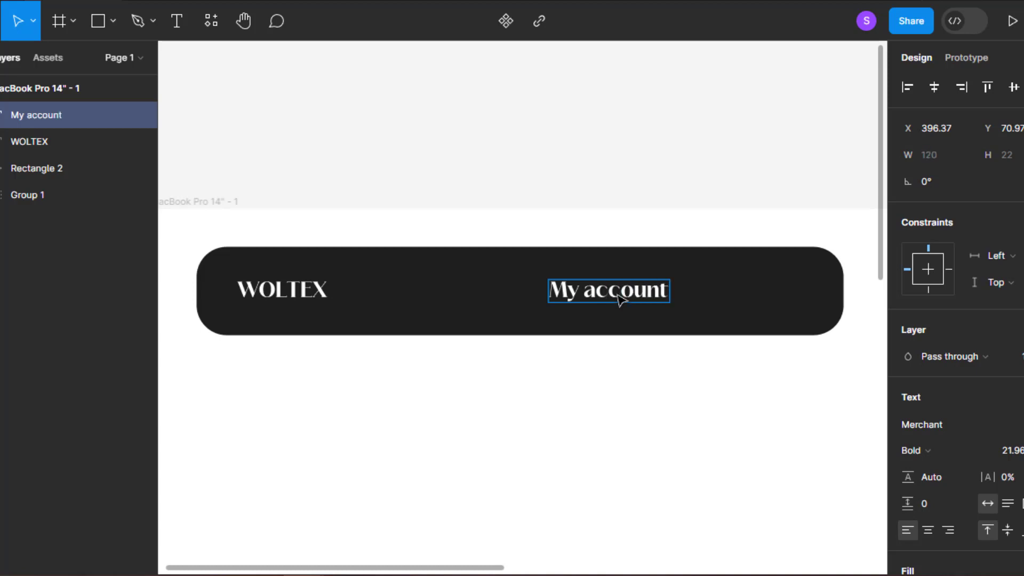
Duplicate the "My account" text beside it and change the copy to "My cart".
{"action": "left_click", "coordinate": [621, 301]}
{"action": "left_click_drag", "start_coordinate": [620, 300], "coordinate": [686, 299]}
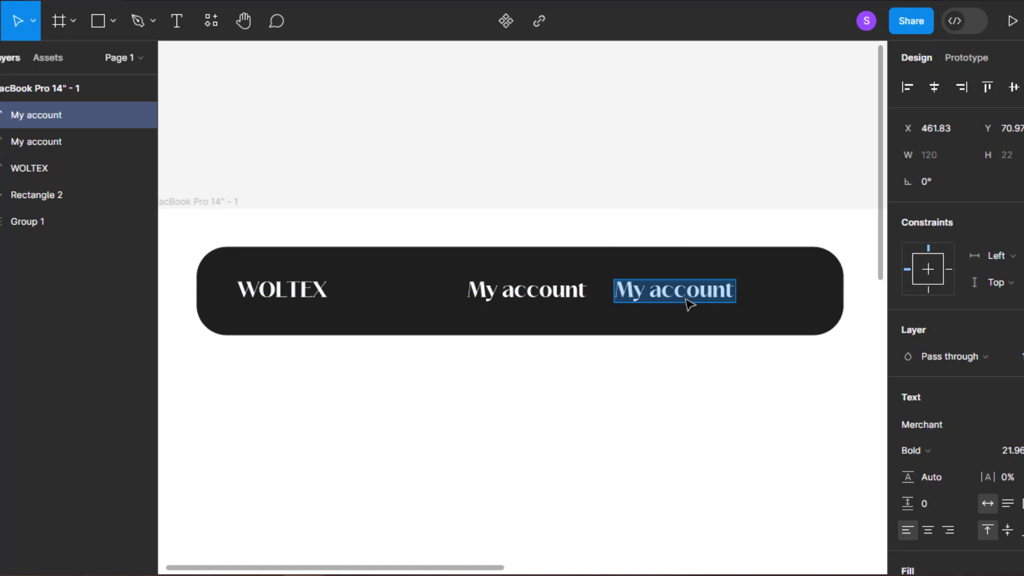
{"action": "type", "text": "M"}
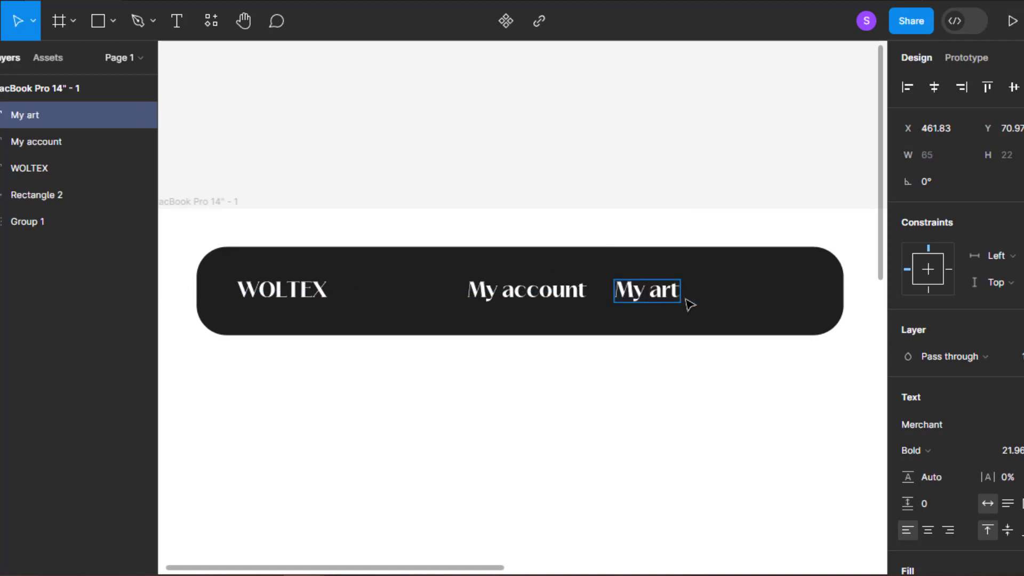
{"action": "left_click", "coordinate": [736, 215]}
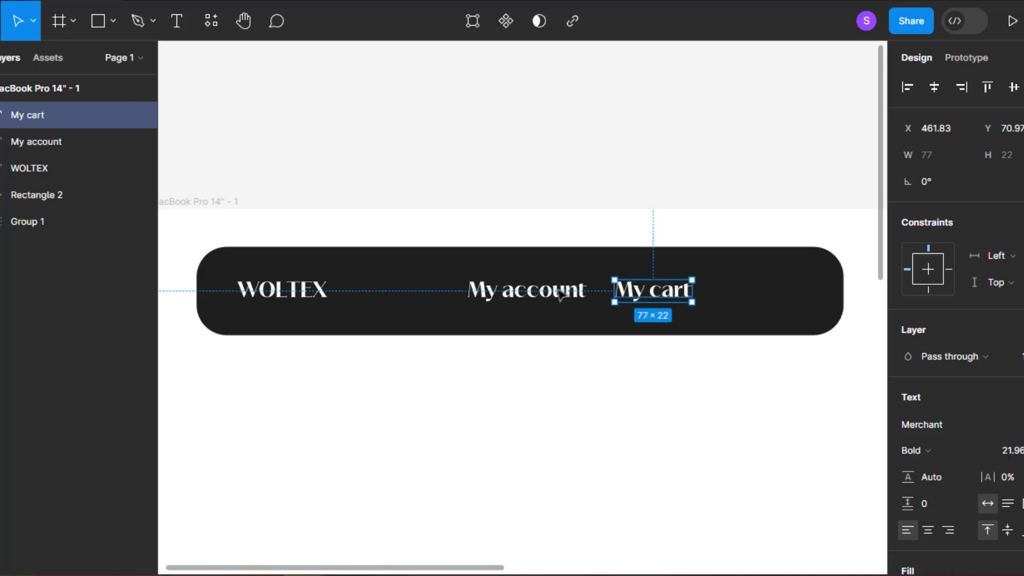
Shift "My account" and "My cart" further right together and scale them down to about 164 × 16.
{"action": "left_click", "coordinate": [557, 298]}
{"action": "left_click", "coordinate": [648, 297], "text": "shift"}
{"action": "left_click_drag", "start_coordinate": [650, 297], "coordinate": [708, 301]}
{"action": "key", "text": "k"}
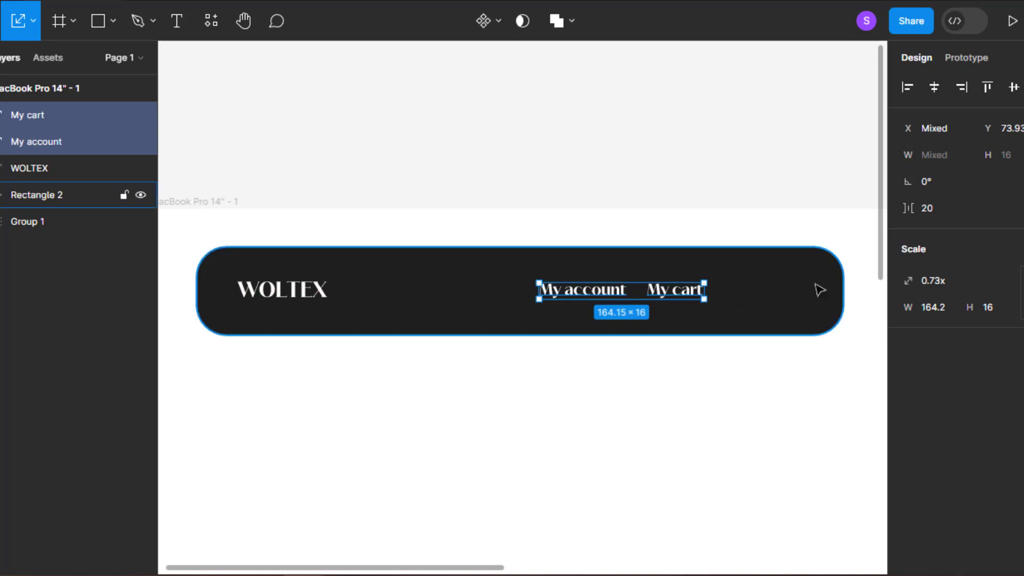
Set "My account" and "My cart" to Regular weight and move both further right along the bar.
{"action": "key", "text": "v"}
{"action": "left_click", "coordinate": [938, 514]}
{"action": "left_click", "coordinate": [951, 297]}
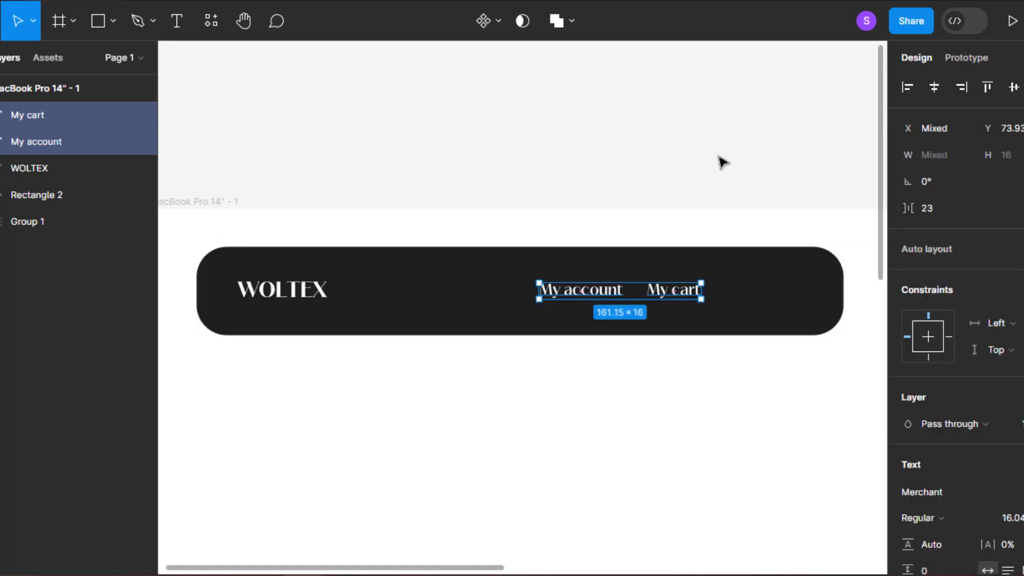
{"action": "left_click", "coordinate": [718, 157]}
{"action": "left_click", "coordinate": [590, 289]}
{"action": "left_click", "coordinate": [680, 290], "text": "shift"}
{"action": "left_click_drag", "start_coordinate": [610, 295], "coordinate": [636, 295]}
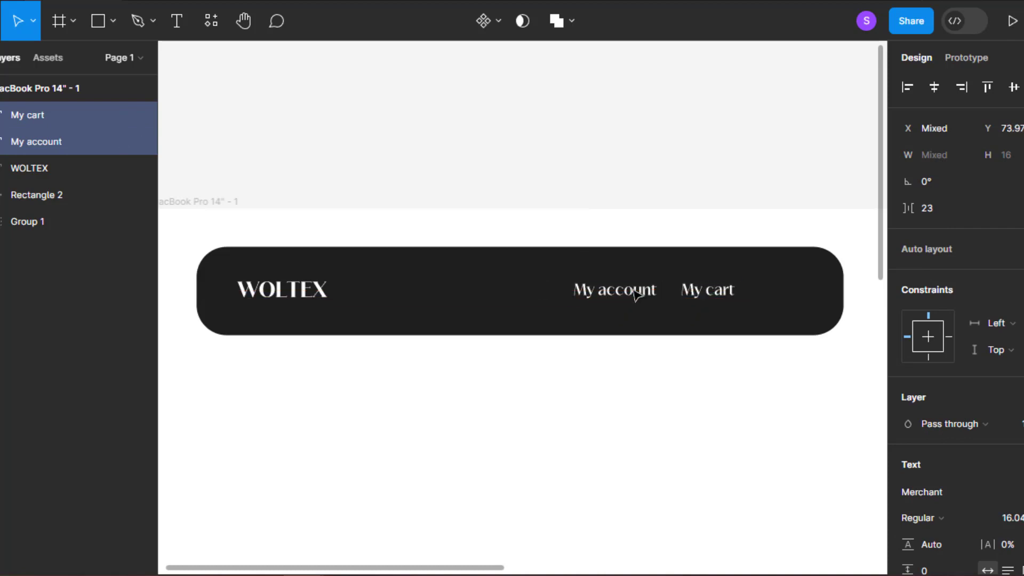
{"action": "scroll", "coordinate": [636, 295], "scroll_direction": "up", "scroll_amount": 3}
{"action": "scroll", "coordinate": [633, 326], "scroll_direction": "right", "scroll_amount": 3}
{"action": "key", "text": "p"}
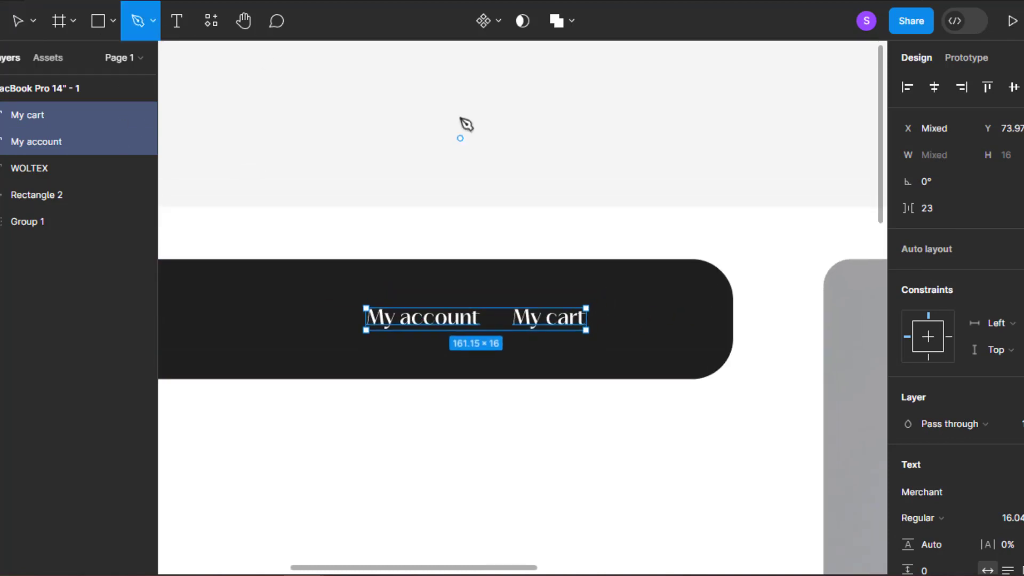
{"action": "left_click", "coordinate": [627, 169]}
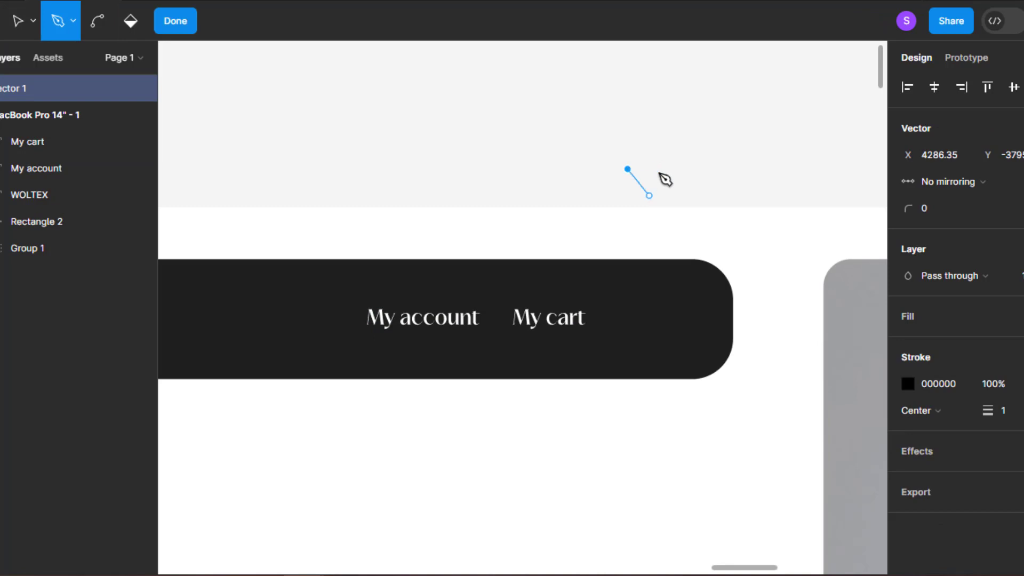
{"action": "key", "text": "Escape"}
{"action": "left_click", "coordinate": [28, 34]}
{"action": "left_click", "coordinate": [161, 30]}
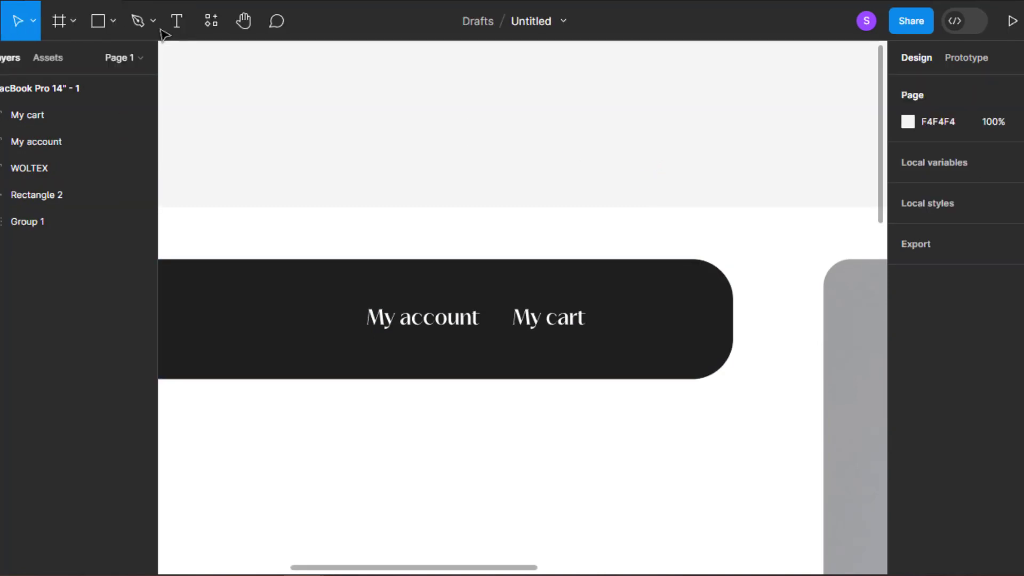
Draw a rectangle about 37 × 29 at the bar's right end and round its corners with a radius of 25.
{"action": "left_click", "coordinate": [96, 22]}
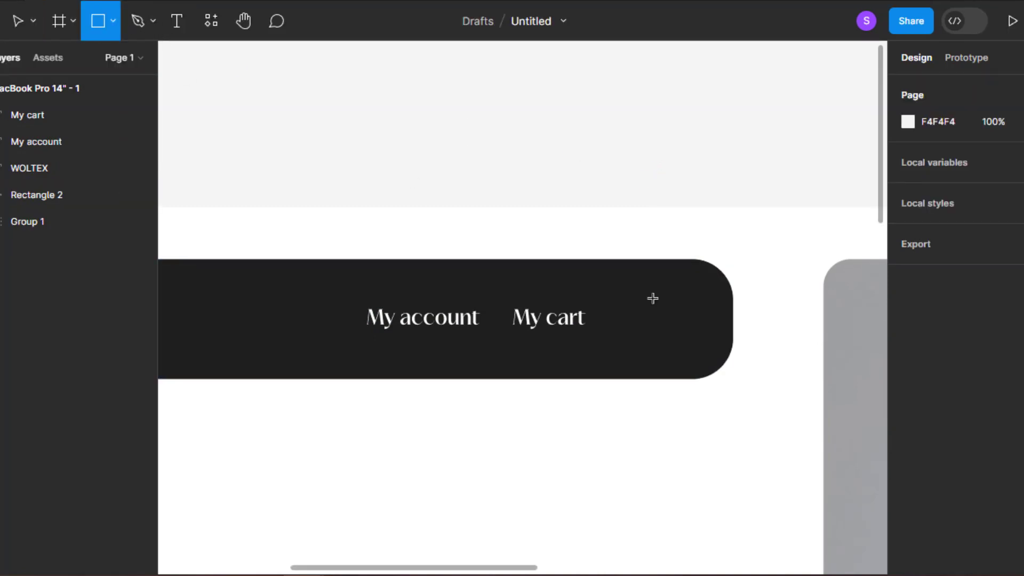
{"action": "mouse_move", "coordinate": [653, 298]}
{"action": "left_mouse_down"}
{"action": "mouse_move", "coordinate": [688, 338]}
{"action": "mouse_move", "coordinate": [703, 338]}
{"action": "left_mouse_up"}
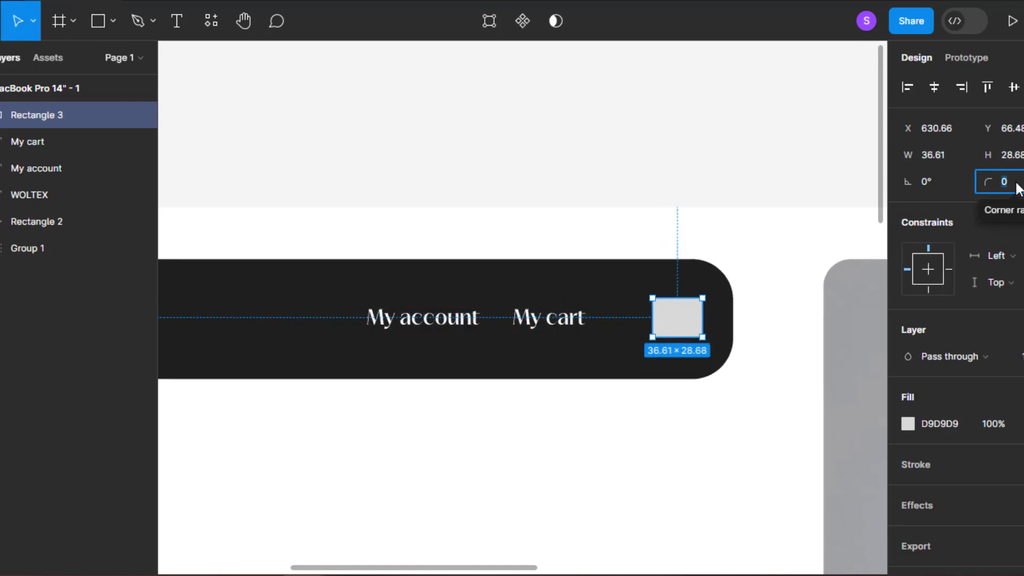
{"action": "type", "text": "3025"}
{"action": "key", "text": "Return"}
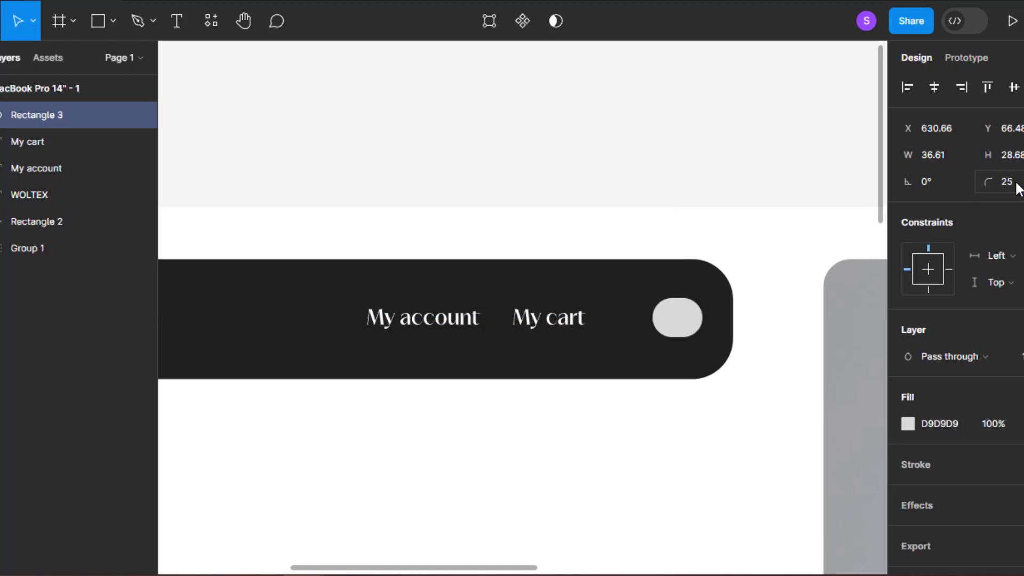
Reduce the corner radius of the light grey button rectangle so its sides keep straight sections.
{"action": "left_click", "coordinate": [1016, 186]}
{"action": "type", "text": "20"}
{"action": "left_click", "coordinate": [669, 183]}
{"action": "left_click", "coordinate": [676, 318]}
{"action": "scroll", "coordinate": [643, 279], "scroll_direction": "up", "scroll_amount": 5}
{"action": "left_click_drag", "start_coordinate": [640, 323], "coordinate": [693, 326]}
{"action": "left_click", "coordinate": [646, 172]}
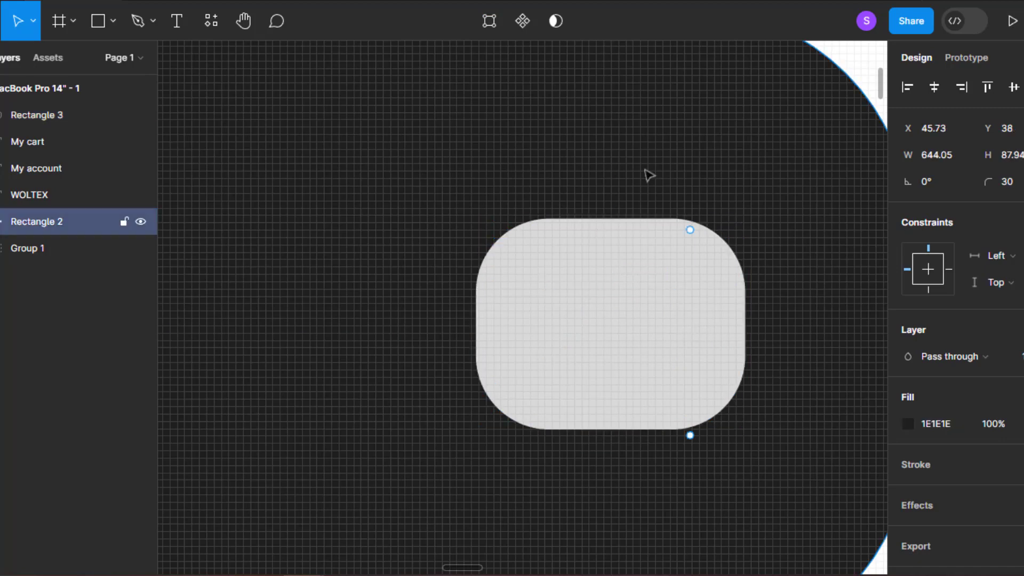
{"action": "scroll", "coordinate": [632, 261], "scroll_direction": "down", "scroll_amount": 5}
{"action": "left_click", "coordinate": [669, 133]}
Draw a thin rectangle about 22 × 3 inside the light grey button and fill it with near-black 0F0F0F.
{"action": "scroll", "coordinate": [662, 240], "scroll_direction": "up", "scroll_amount": 3}
{"action": "left_click_drag", "start_coordinate": [647, 297], "coordinate": [614, 309]}
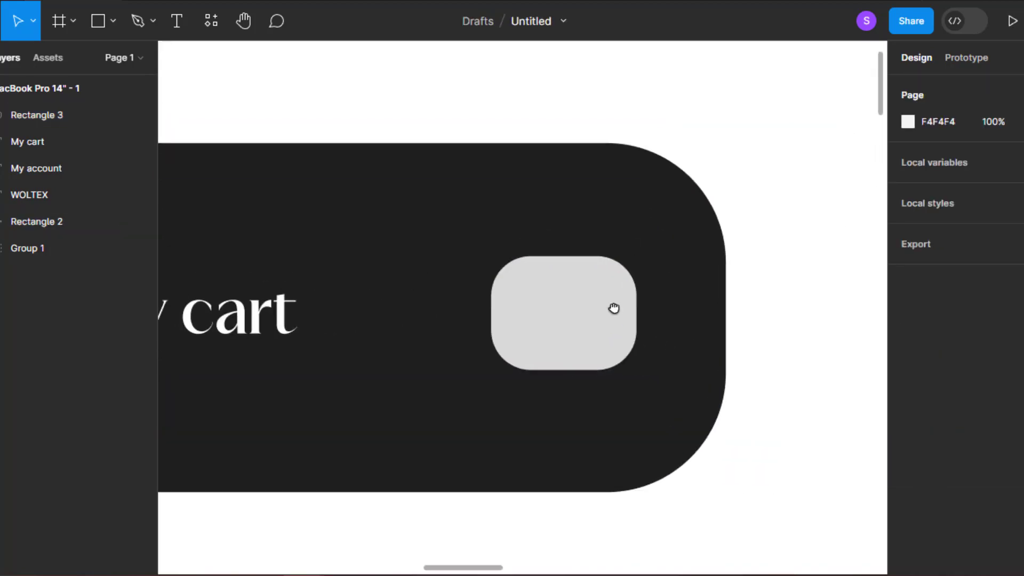
{"action": "left_click", "coordinate": [99, 20]}
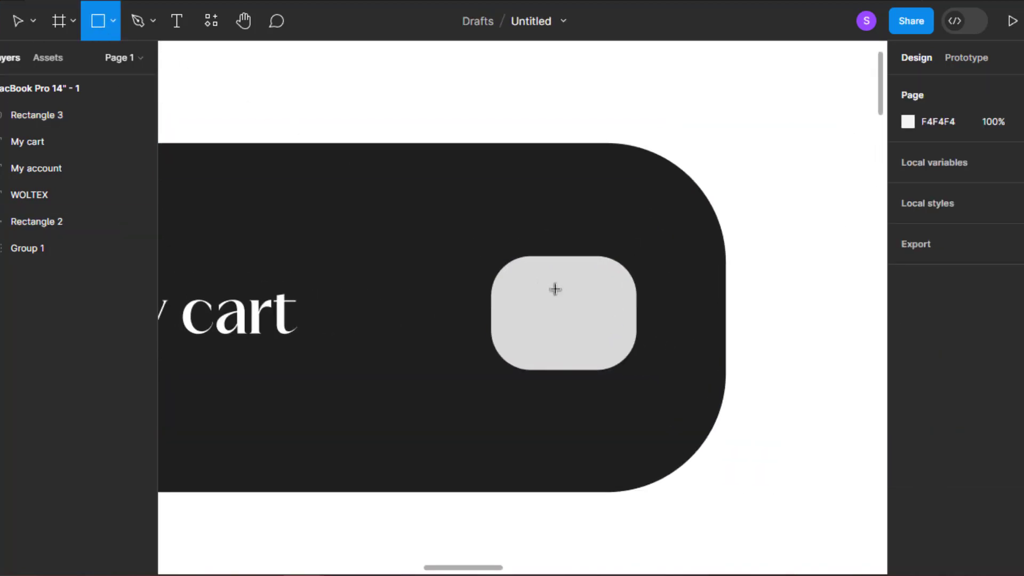
{"action": "scroll", "coordinate": [560, 292], "scroll_direction": "up", "scroll_amount": 2}
{"action": "scroll", "coordinate": [560, 291], "scroll_direction": "up", "scroll_amount": 2}
{"action": "left_click_drag", "start_coordinate": [475, 275], "coordinate": [666, 303]}
{"action": "left_click", "coordinate": [908, 424]}
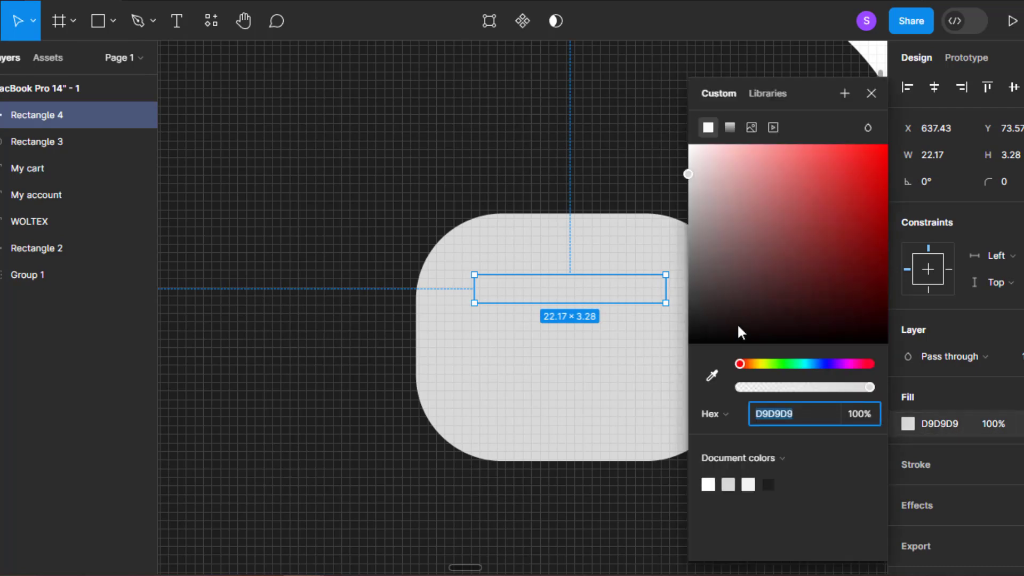
{"action": "left_click_drag", "start_coordinate": [689, 173], "coordinate": [675, 344]}
{"action": "left_click", "coordinate": [872, 94]}
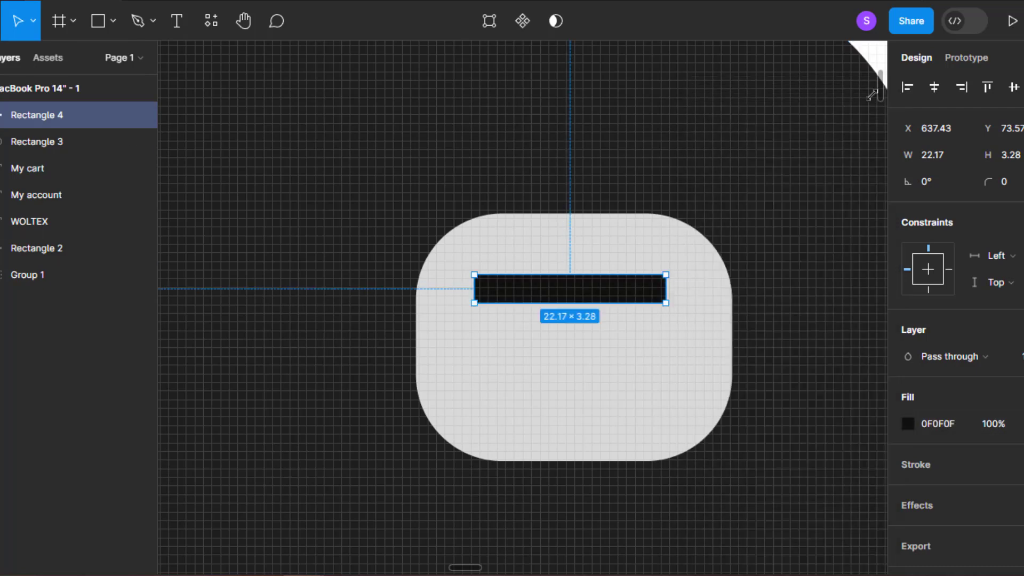
Duplicate the thin dark line below itself, shrink both lines to about 18.8 × 2.78 each, and centre them horizontally in the button.
{"action": "scroll", "coordinate": [834, 107], "scroll_direction": "up", "scroll_amount": 5}
{"action": "left_click_drag", "start_coordinate": [585, 145], "coordinate": [599, 241]}
{"action": "left_click", "coordinate": [521, 142]}
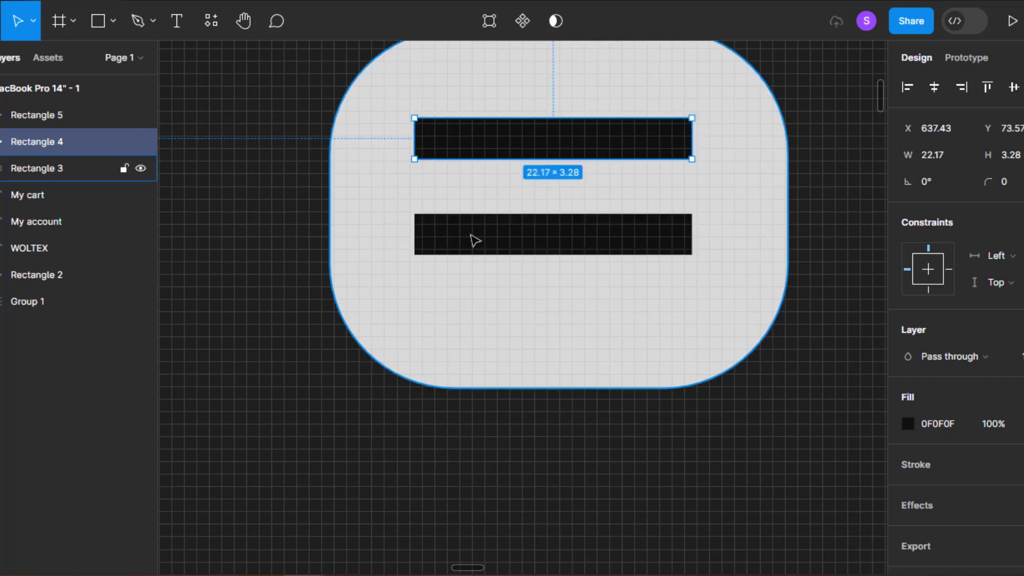
{"action": "left_click", "coordinate": [473, 240], "text": "shift"}
{"action": "left_click_drag", "start_coordinate": [691, 137], "coordinate": [681, 135]}
{"action": "left_click_drag", "start_coordinate": [676, 136], "coordinate": [643, 159]}
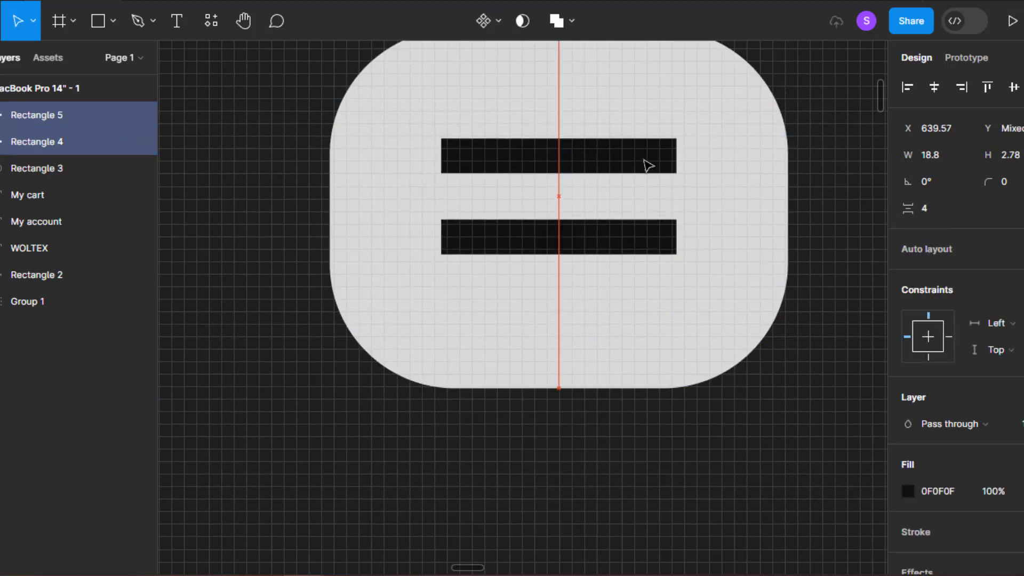
{"action": "scroll", "coordinate": [645, 163], "scroll_direction": "down", "scroll_amount": 6}
{"action": "key", "text": "Escape"}
{"action": "scroll", "coordinate": [697, 265], "scroll_direction": "down", "scroll_amount": 3}
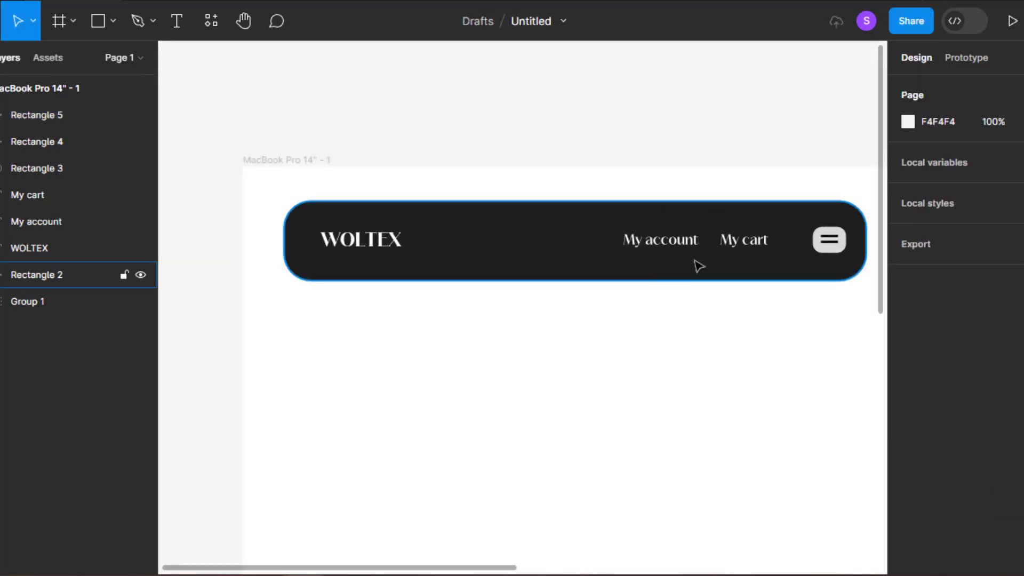
Tighten the vertical spacing between the two dark menu lines.
{"action": "scroll", "coordinate": [679, 283], "scroll_direction": "up", "scroll_amount": 10}
{"action": "left_click", "coordinate": [555, 260]}
{"action": "left_click", "coordinate": [553, 308], "text": "shift"}
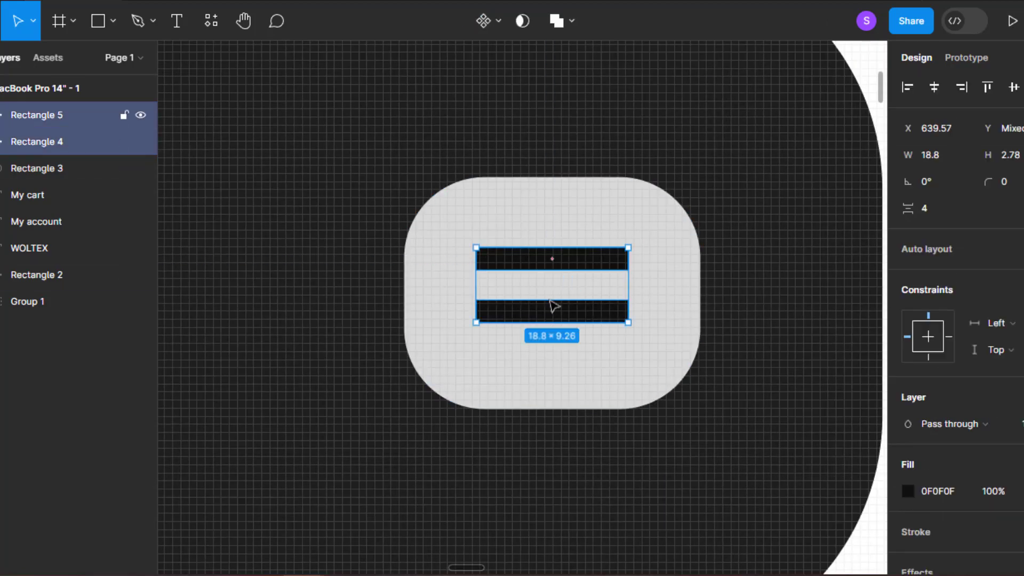
{"action": "scroll", "coordinate": [553, 289], "scroll_direction": "up", "scroll_amount": 5}
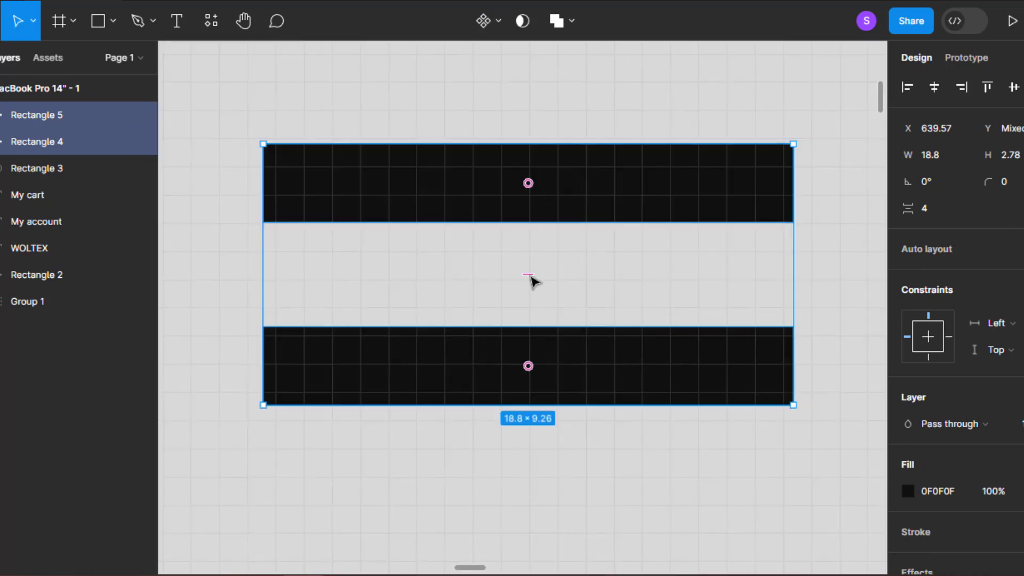
{"action": "mouse_move", "coordinate": [533, 281]}
{"action": "left_mouse_down"}
{"action": "mouse_move", "coordinate": [535, 259]}
{"action": "mouse_move", "coordinate": [533, 272]}
{"action": "left_mouse_up"}
{"action": "left_click", "coordinate": [544, 365]}
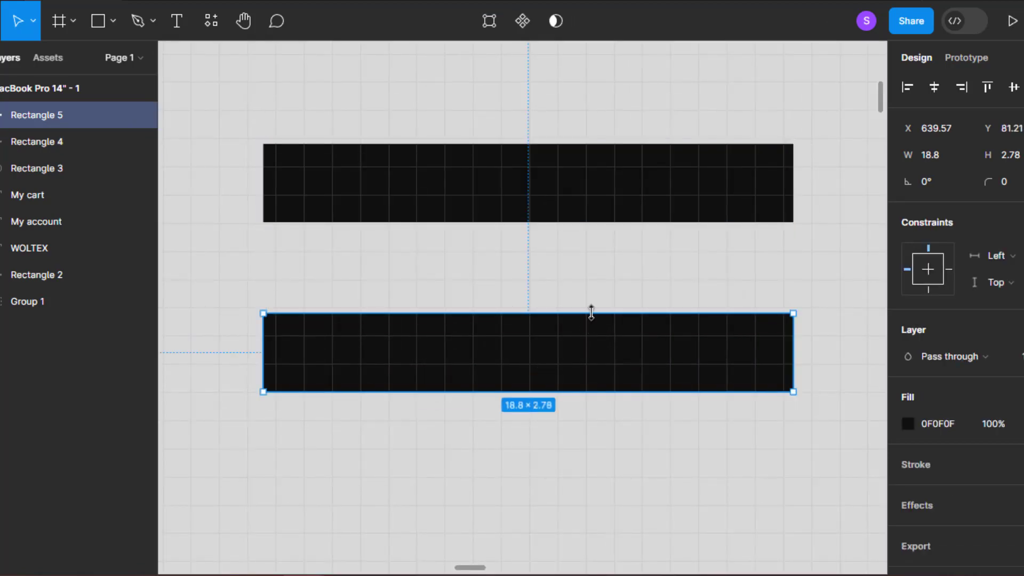
Thin the lower menu line to a height of 2, duplicate it above, and delete the original upper line.
{"action": "left_click_drag", "start_coordinate": [591, 312], "coordinate": [604, 228]}
{"action": "left_click", "coordinate": [623, 213]}
{"action": "key", "text": "Delete"}
Round the corners of both menu lines with a radius of 20.
{"action": "scroll", "coordinate": [604, 229], "scroll_direction": "down", "scroll_amount": 4}
{"action": "scroll", "coordinate": [594, 270], "scroll_direction": "up", "scroll_amount": 3}
{"action": "left_click", "coordinate": [595, 269], "text": "shift"}
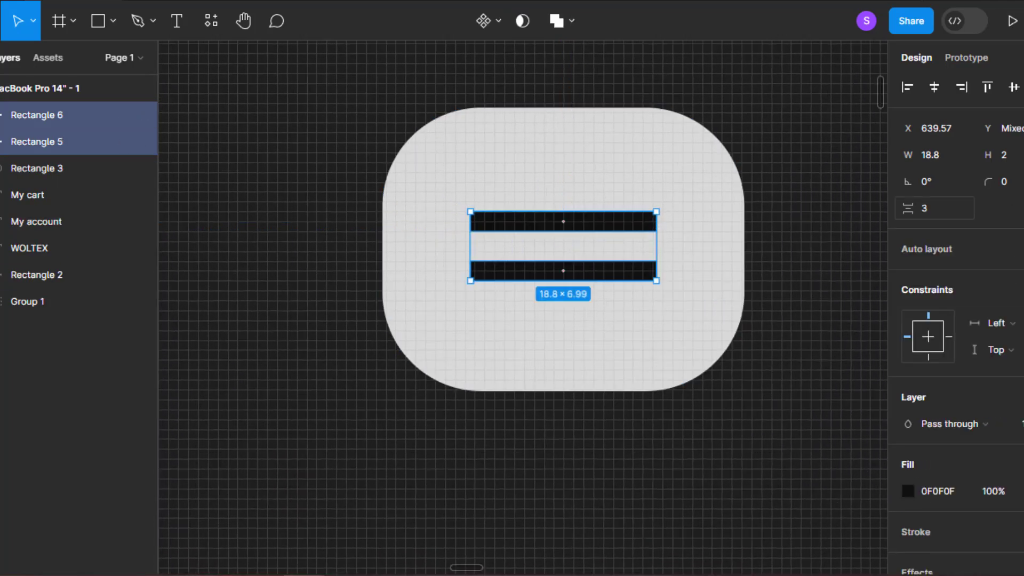
{"action": "type", "text": "20"}
{"action": "key", "text": "Return"}
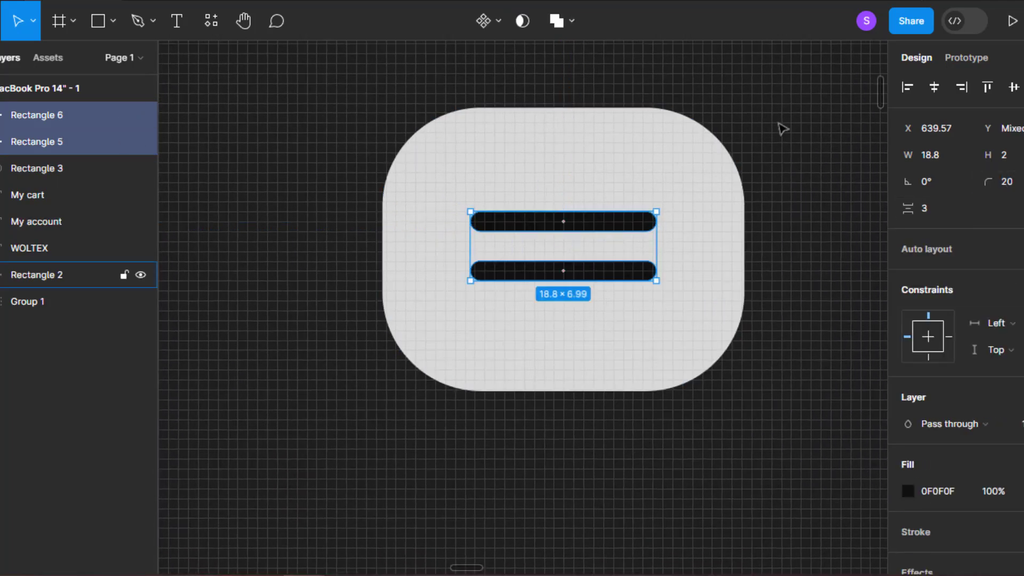
{"action": "left_click", "coordinate": [680, 99]}
{"action": "scroll", "coordinate": [678, 101], "scroll_direction": "down", "scroll_amount": 3}
{"action": "scroll", "coordinate": [669, 115], "scroll_direction": "down", "scroll_amount": 3}
Select "My account", "My cart" and WOLTEX together and align their horizontal centres.
{"action": "left_click_drag", "start_coordinate": [441, 240], "coordinate": [694, 349]}
{"action": "left_click", "coordinate": [645, 66]}
{"action": "scroll", "coordinate": [635, 66], "scroll_direction": "down", "scroll_amount": 2}
{"action": "left_click_drag", "start_coordinate": [682, 153], "coordinate": [571, 254]}
{"action": "left_click", "coordinate": [531, 255]}
{"action": "left_click", "coordinate": [587, 248], "text": "shift"}
{"action": "left_click", "coordinate": [325, 248], "text": "shift"}
{"action": "left_click", "coordinate": [934, 87]}
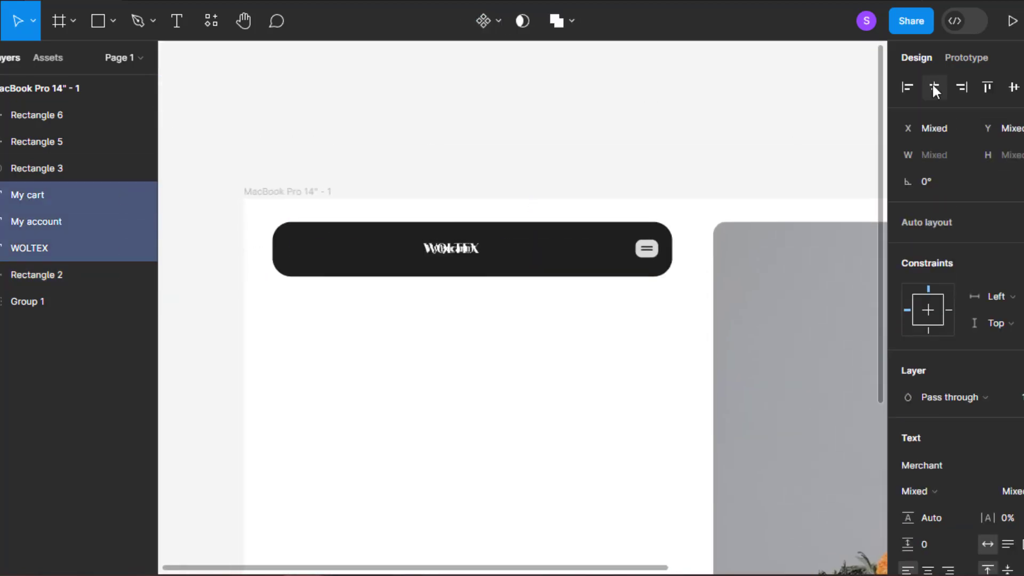
Undo the horizontal centre alignment of "My account", "My cart" and WOLTEX and clear the selection.
{"action": "key", "text": "ctrl+z"}
{"action": "left_click", "coordinate": [586, 126]}
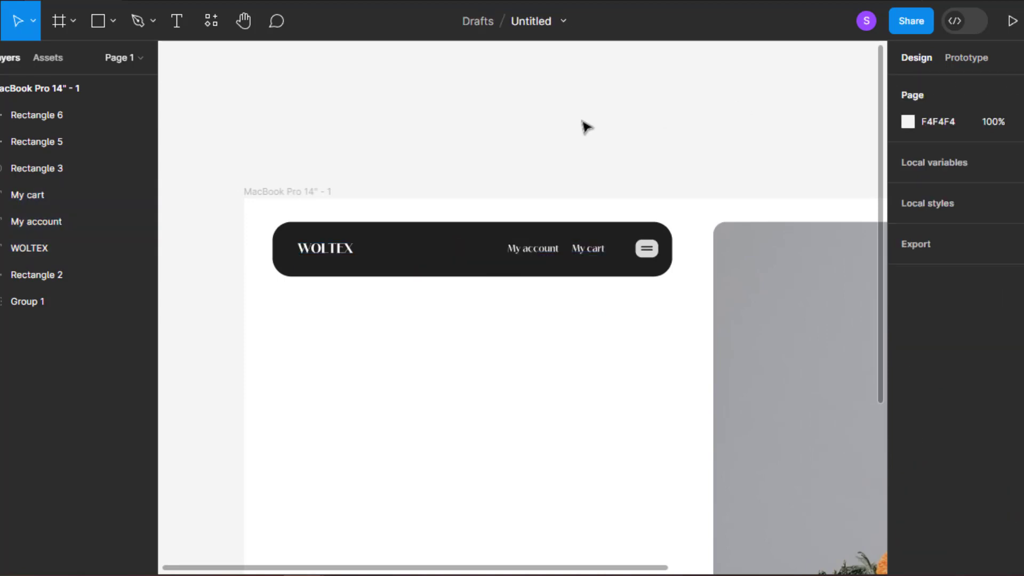
Review the navigation bar, the photo and the empty area between them in the MacBook Pro 14" frame.
{"action": "scroll", "coordinate": [513, 261], "scroll_direction": "up", "scroll_amount": 3}
{"action": "scroll", "coordinate": [513, 260], "scroll_direction": "down", "scroll_amount": 10}
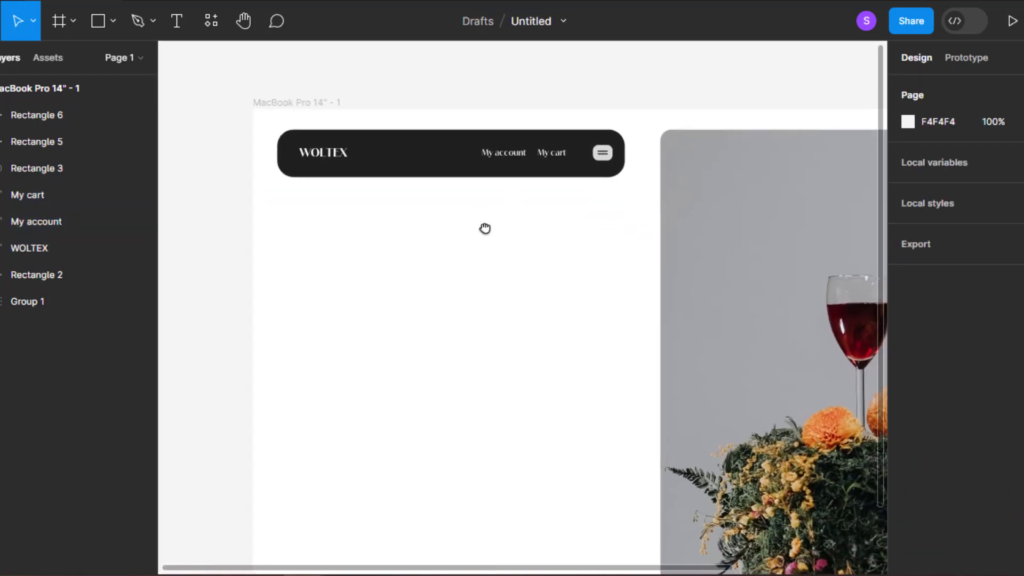
{"action": "left_click_drag", "start_coordinate": [486, 259], "coordinate": [496, 275]}
{"action": "scroll", "coordinate": [576, 278], "scroll_direction": "up", "scroll_amount": 2}
{"action": "left_click_drag", "start_coordinate": [593, 275], "coordinate": [547, 288]}
{"action": "scroll", "coordinate": [454, 295], "scroll_direction": "up", "scroll_amount": 2}
{"action": "scroll", "coordinate": [455, 295], "scroll_direction": "down", "scroll_amount": 3}
{"action": "scroll", "coordinate": [548, 288], "scroll_direction": "up", "scroll_amount": 2}
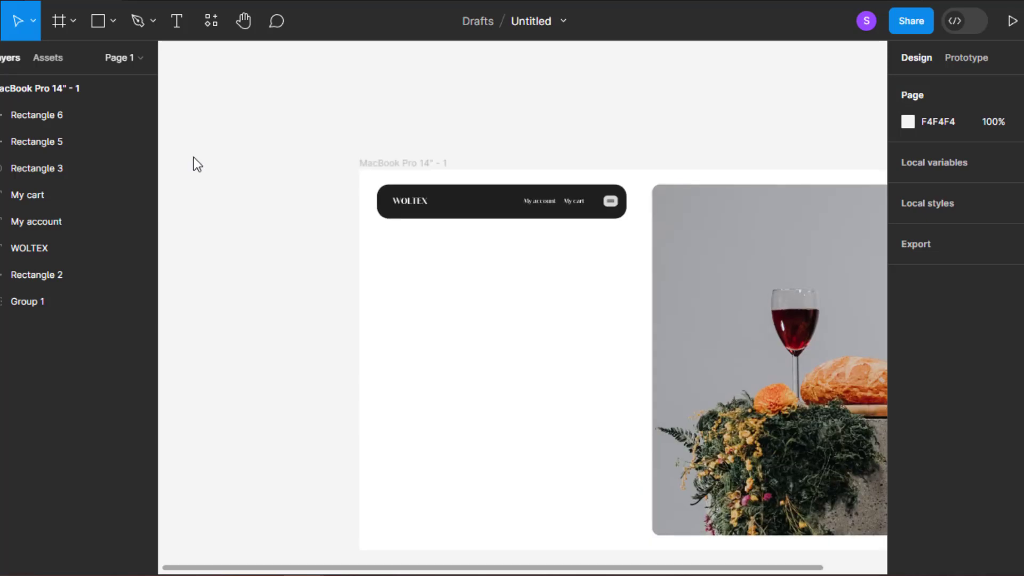
{"action": "scroll", "coordinate": [395, 271], "scroll_direction": "down", "scroll_amount": 1}
{"action": "left_click", "coordinate": [411, 181]}
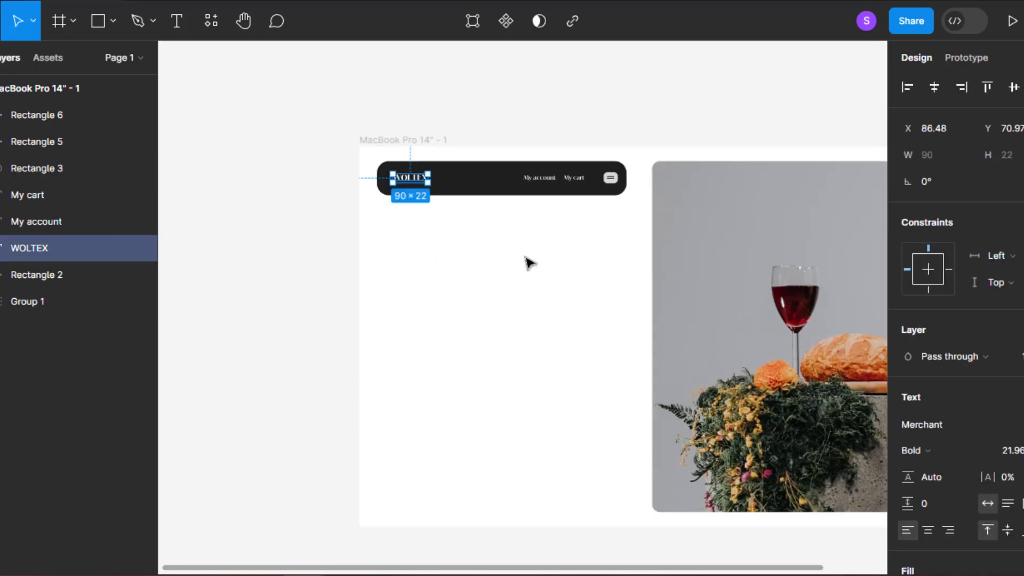
{"action": "left_click", "coordinate": [530, 263]}
Draw a rectangle about 256 × 49 in the empty area below the navigation bar, near the frame's left margin.
{"action": "scroll", "coordinate": [560, 114], "scroll_direction": "down", "scroll_amount": 1}
{"action": "left_click", "coordinate": [99, 20]}
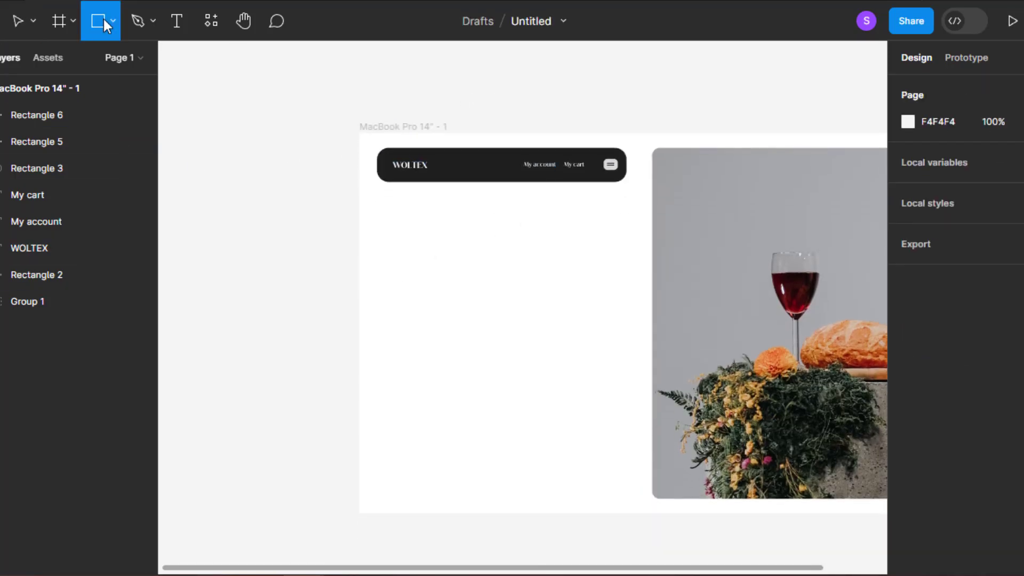
{"action": "mouse_move", "coordinate": [376, 339]}
{"action": "left_mouse_down"}
{"action": "mouse_move", "coordinate": [485, 379]}
{"action": "mouse_move", "coordinate": [514, 376]}
{"action": "mouse_move", "coordinate": [470, 366]}
{"action": "mouse_move", "coordinate": [475, 356]}
{"action": "left_mouse_up"}
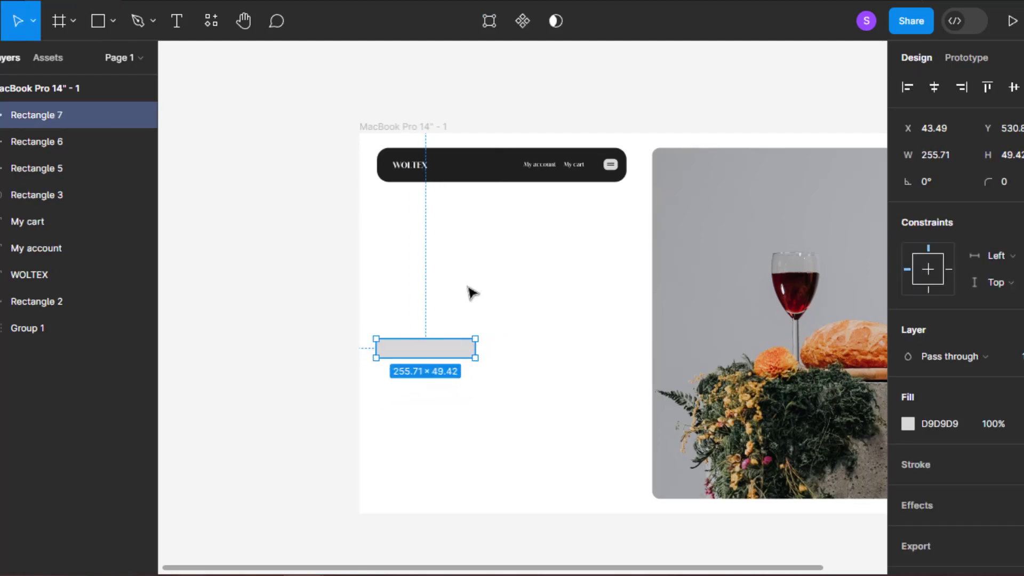
{"action": "left_click", "coordinate": [469, 293]}
Duplicate the WOLTEX text below the grey rectangle and set the copy's fill to 0D0D0D.
{"action": "left_click_drag", "start_coordinate": [408, 171], "coordinate": [394, 394]}
{"action": "scroll", "coordinate": [955, 373], "scroll_direction": "down", "scroll_amount": 4}
{"action": "left_click", "coordinate": [908, 390]}
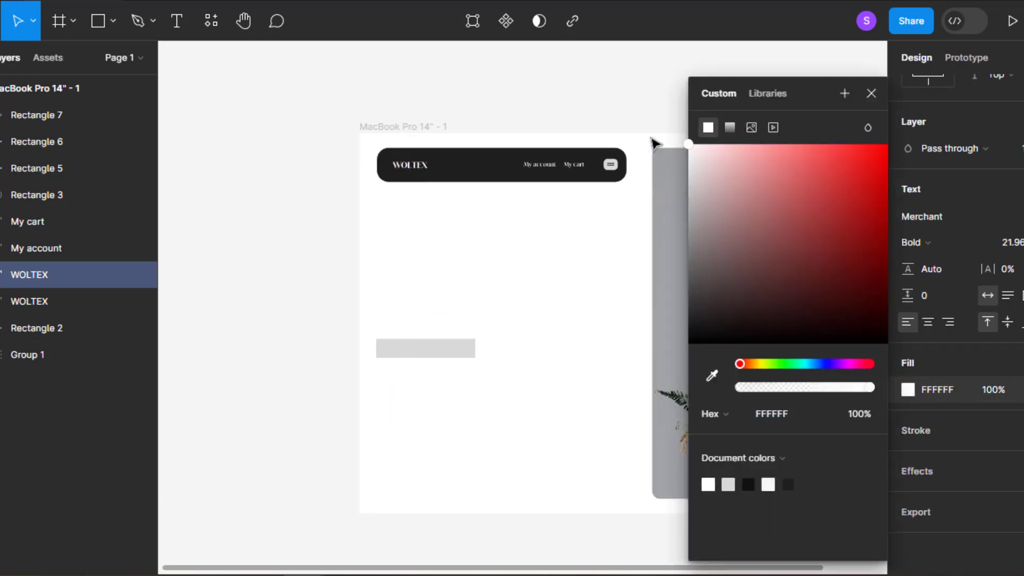
{"action": "left_click_drag", "start_coordinate": [691, 146], "coordinate": [565, 346]}
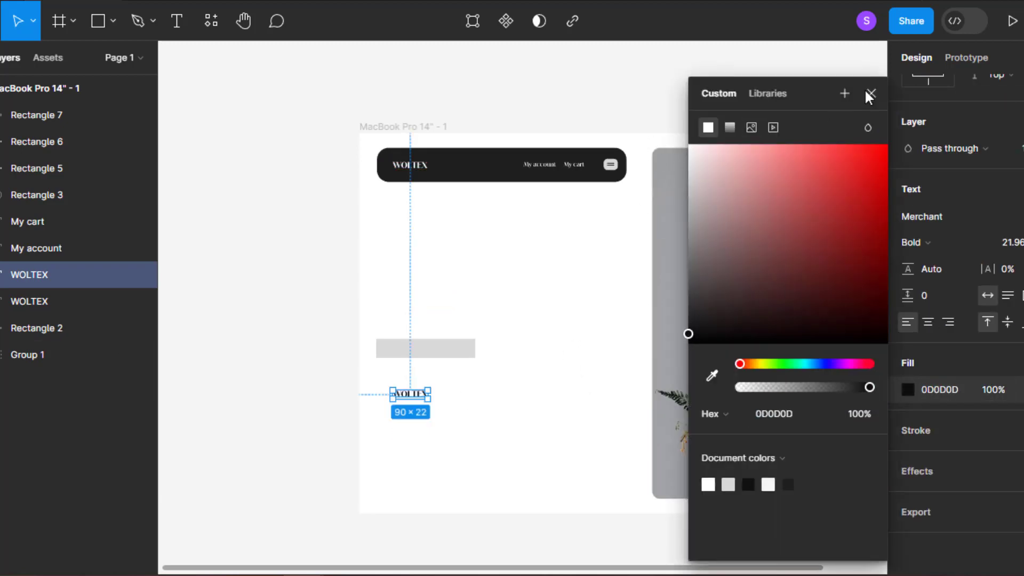
{"action": "left_click", "coordinate": [872, 93]}
Change the copied text to "CRITICALLY" and scale it to about 394 × 73 beneath the grey rectangle.
{"action": "double_click", "coordinate": [416, 390]}
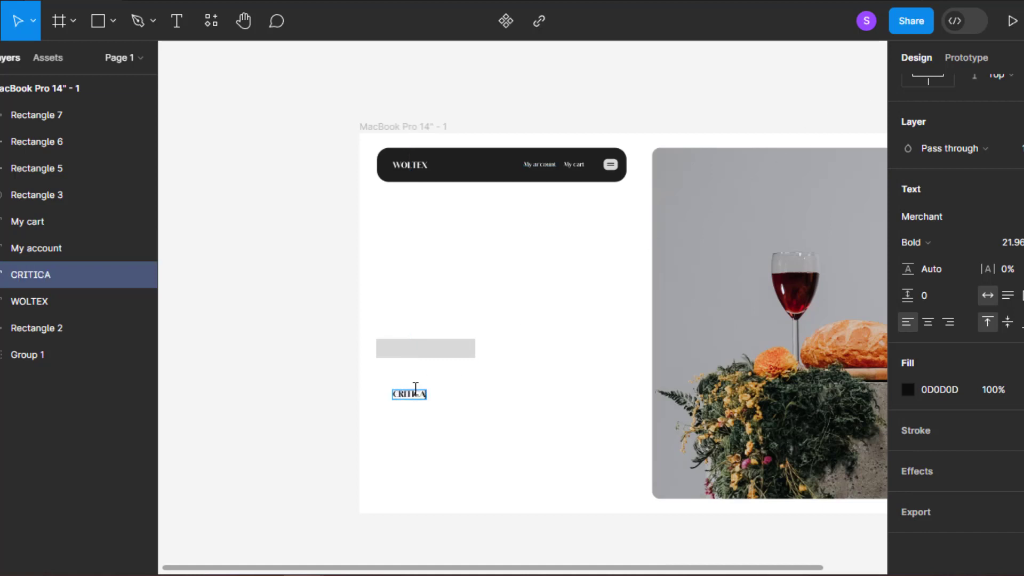
{"action": "left_click", "coordinate": [494, 430]}
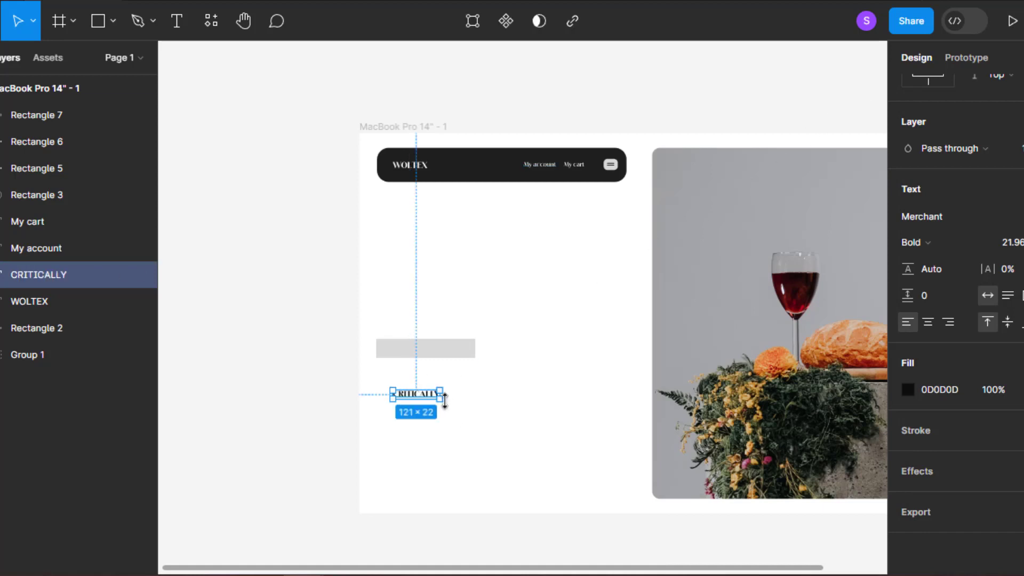
{"action": "key", "text": "k"}
{"action": "left_click_drag", "start_coordinate": [442, 399], "coordinate": [546, 419]}
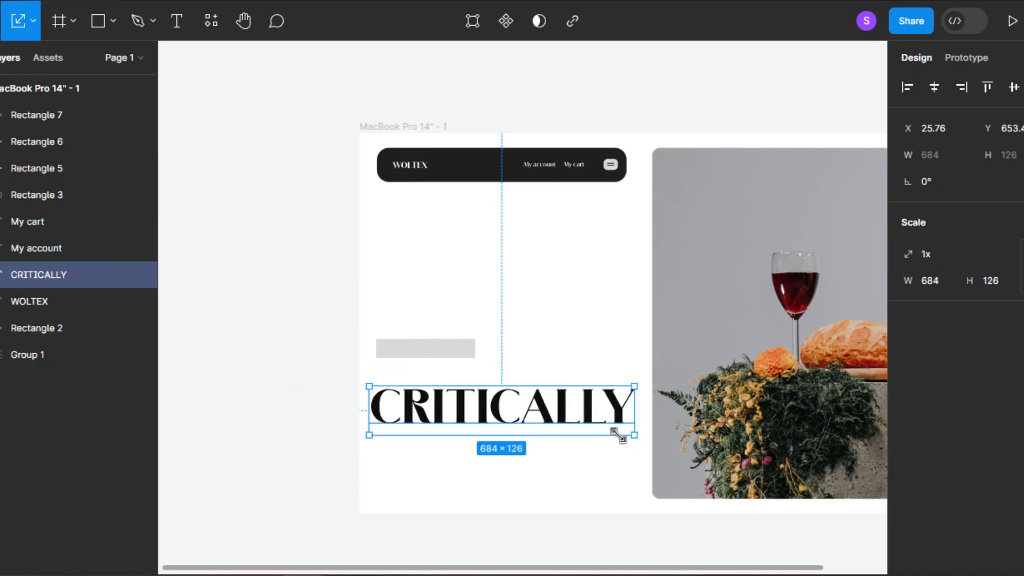
{"action": "left_click_drag", "start_coordinate": [634, 433], "coordinate": [533, 393]}
{"action": "scroll", "coordinate": [560, 401], "scroll_direction": "down", "scroll_amount": 1}
Retype the heading as "Critically" with only the first letter capitalised.
{"action": "double_click", "coordinate": [491, 390]}
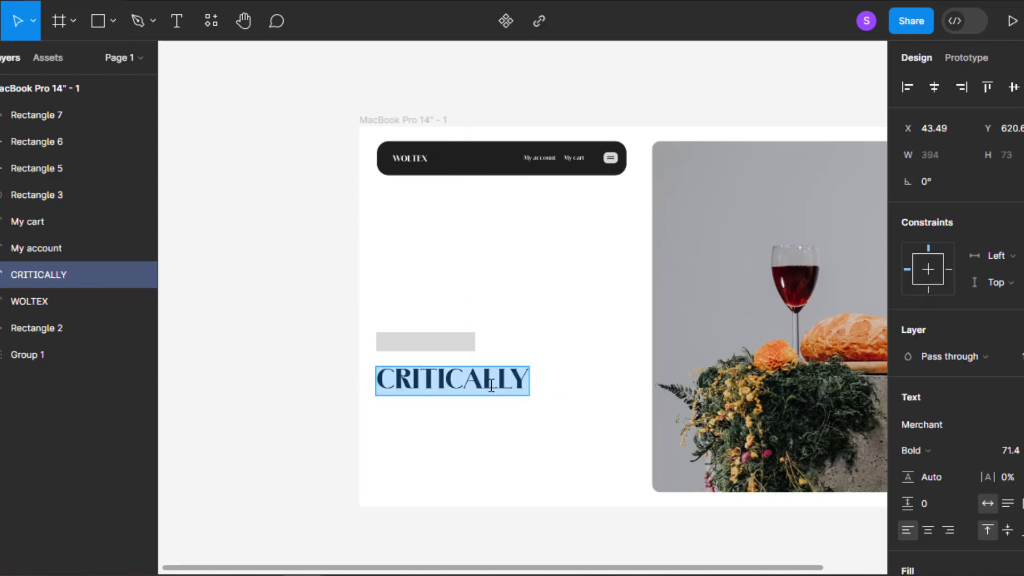
{"action": "type", "text": "Cri"}
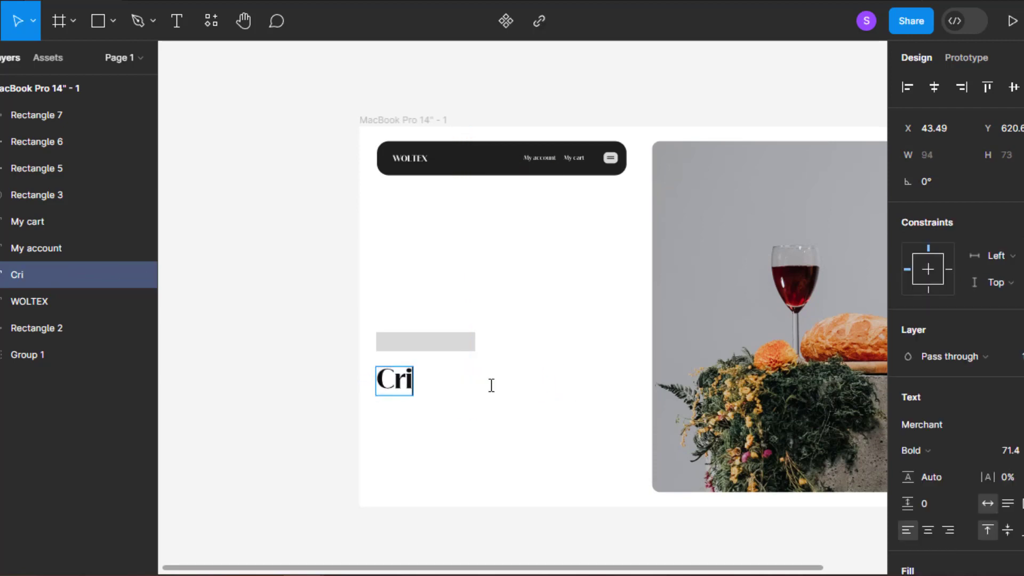
{"action": "type", "text": "tically"}
{"action": "key", "text": "Escape"}
Duplicate the "Critically" heading directly below itself and change the copy's text to "acclaimed wine".
{"action": "key", "text": "ctrl+d"}
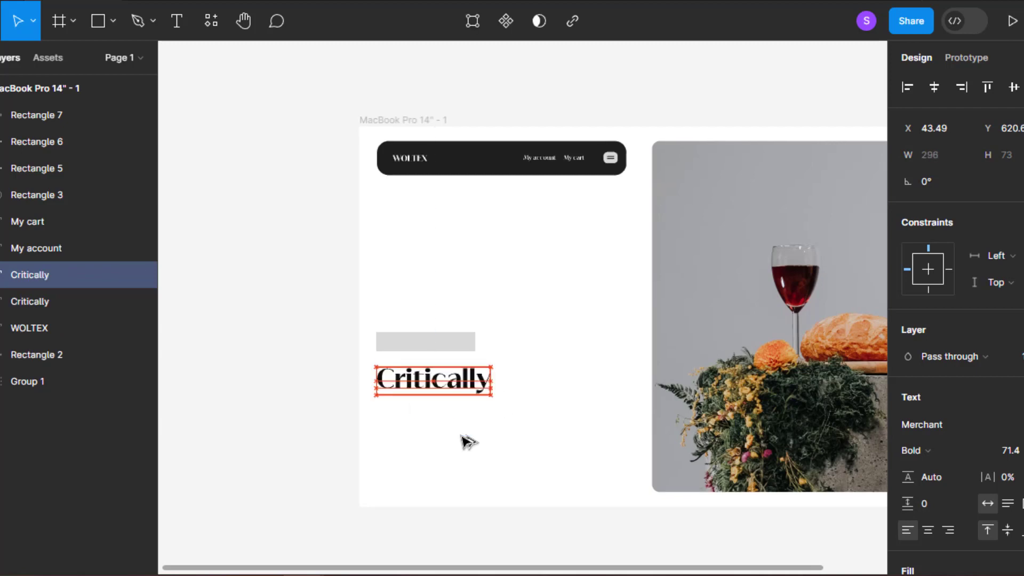
{"action": "left_click_drag", "start_coordinate": [467, 390], "coordinate": [467, 419]}
{"action": "double_click", "coordinate": [449, 408]}
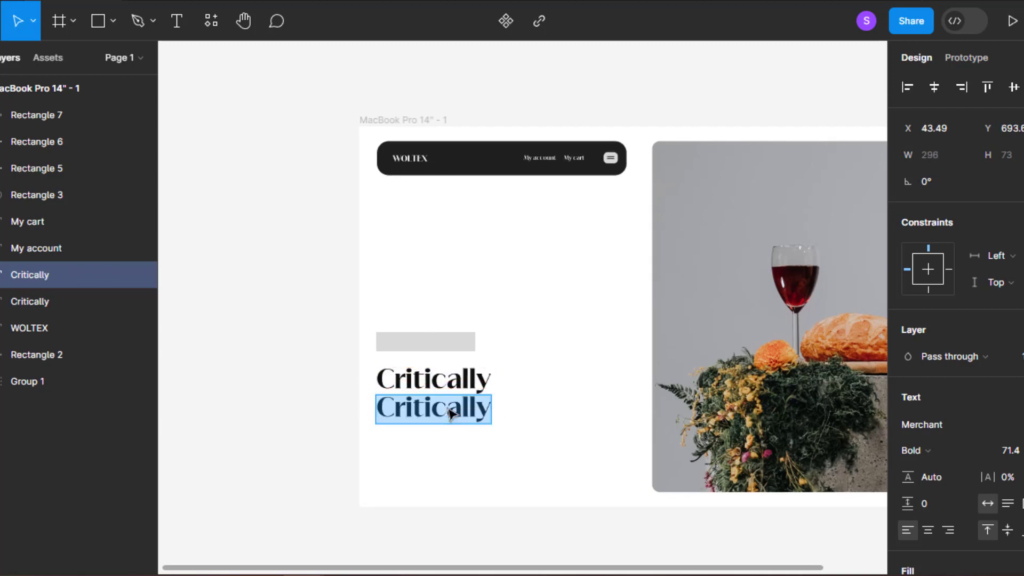
{"action": "type", "text": "a"}
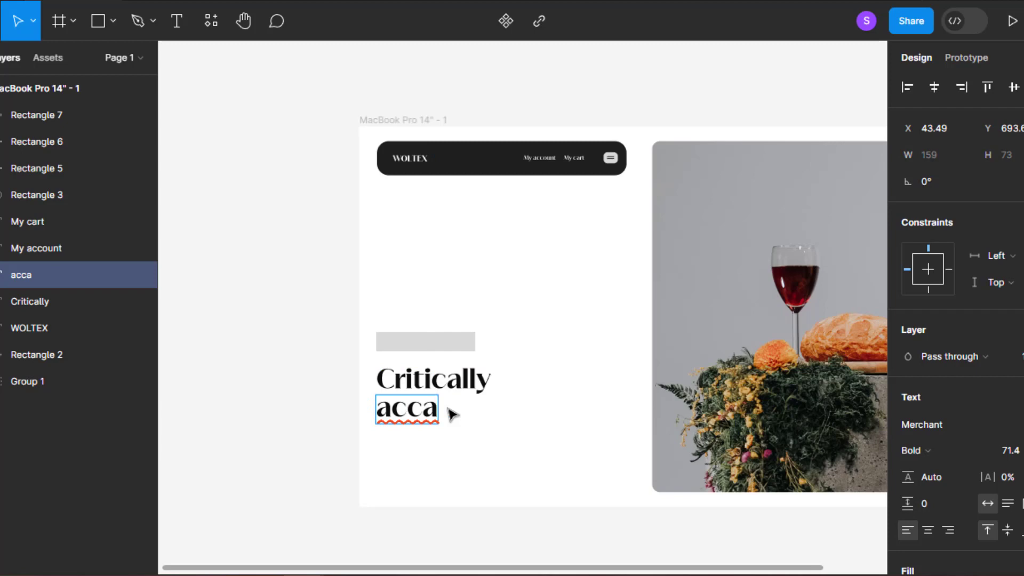
{"action": "key", "text": "BackSpace"}
{"action": "type", "text": "laimed"}
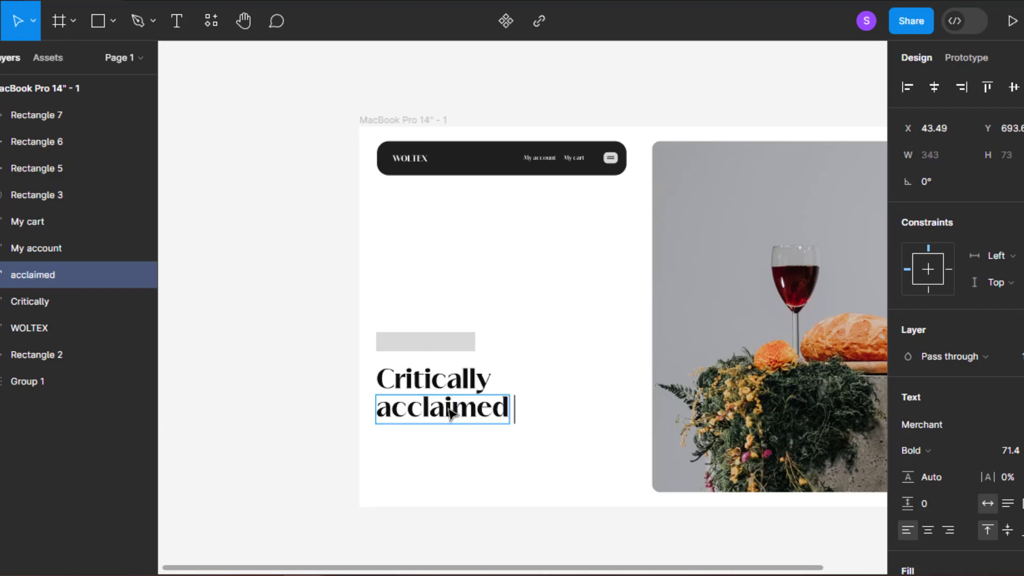
{"action": "type", "text": " W"}
{"action": "type", "text": "wine"}
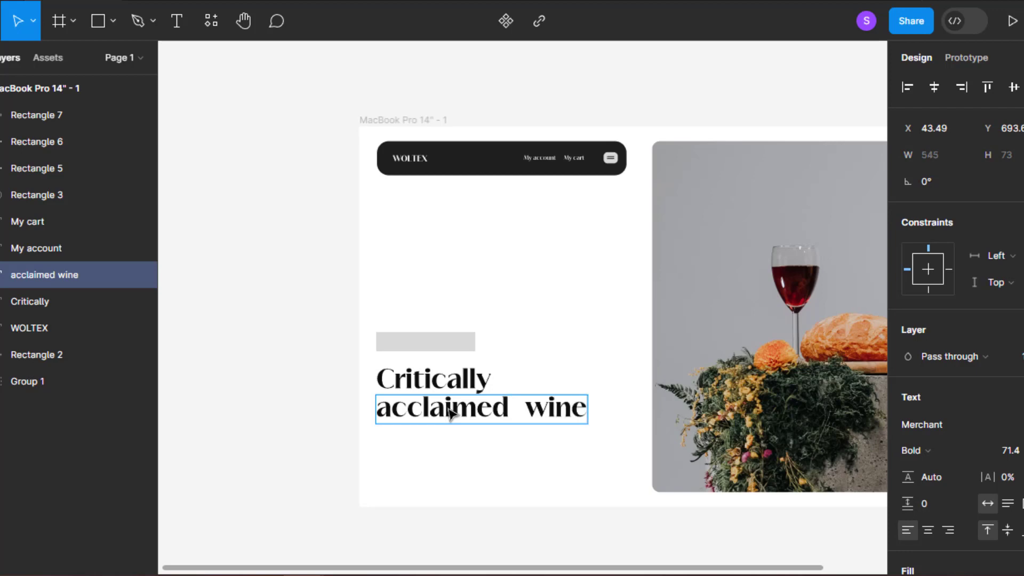
{"action": "key", "text": "BackSpace"}
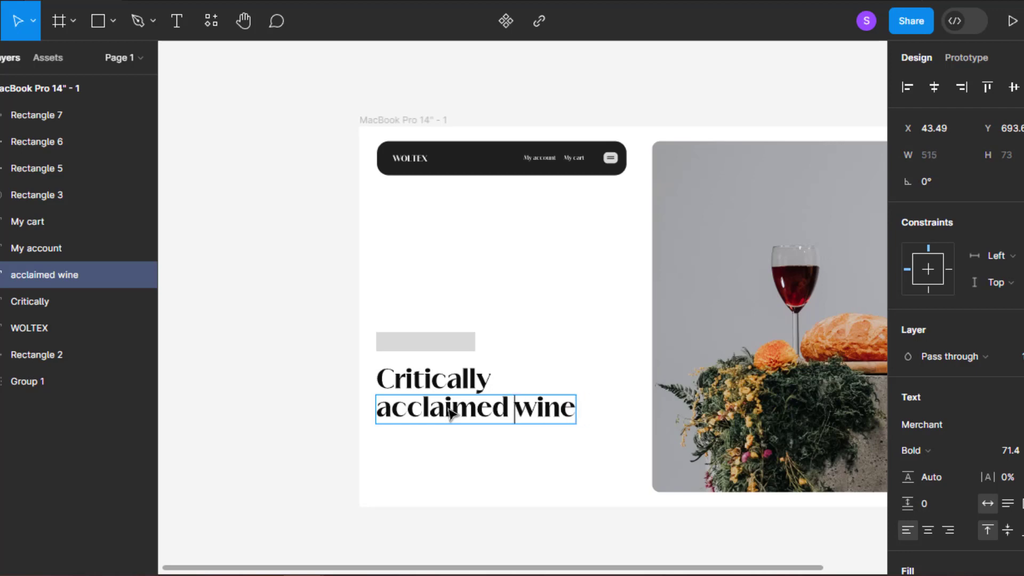
{"action": "key", "text": "BackSpace"}
{"action": "key", "text": "Escape"}
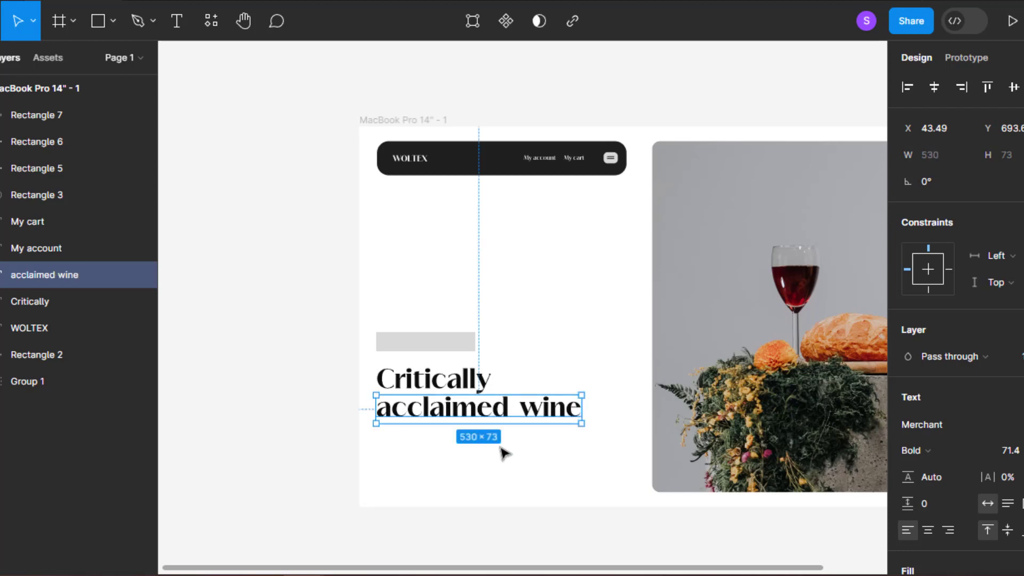
Nudge the "acclaimed wine" line up about 5 px, closer to the "Critically" line.
{"action": "scroll", "coordinate": [509, 443], "scroll_direction": "down", "scroll_amount": 1}
{"action": "scroll", "coordinate": [509, 443], "scroll_direction": "up", "scroll_amount": 4}
{"action": "left_click", "coordinate": [388, 425]}
{"action": "scroll", "coordinate": [357, 416], "scroll_direction": "up", "scroll_amount": 3}
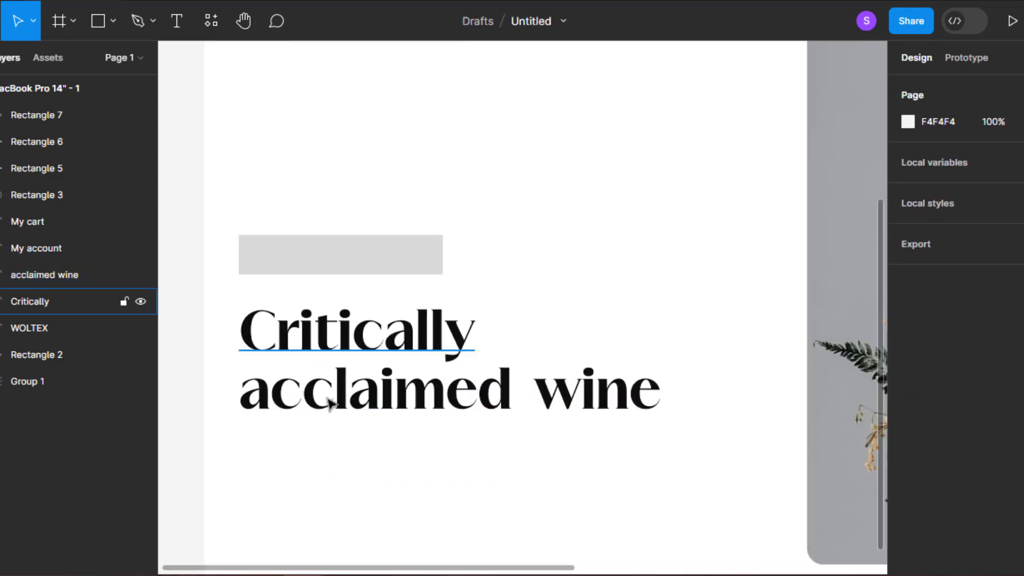
{"action": "scroll", "coordinate": [330, 403], "scroll_direction": "down", "scroll_amount": 1}
{"action": "left_click", "coordinate": [431, 404]}
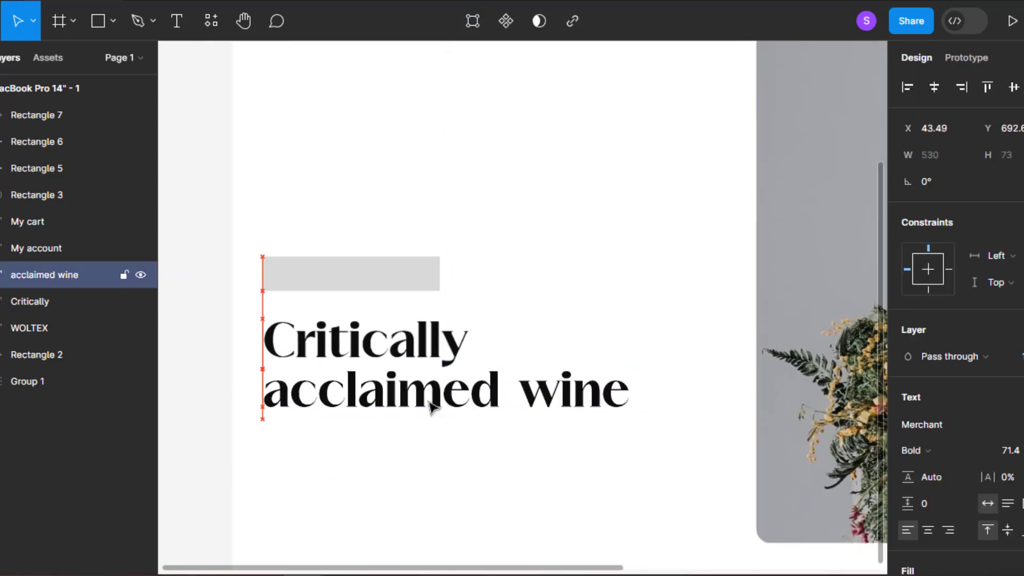
{"action": "left_click", "coordinate": [671, 242]}
Add a period to the end of the "acclaimed wine" heading line.
{"action": "scroll", "coordinate": [673, 243], "scroll_direction": "down", "scroll_amount": 2}
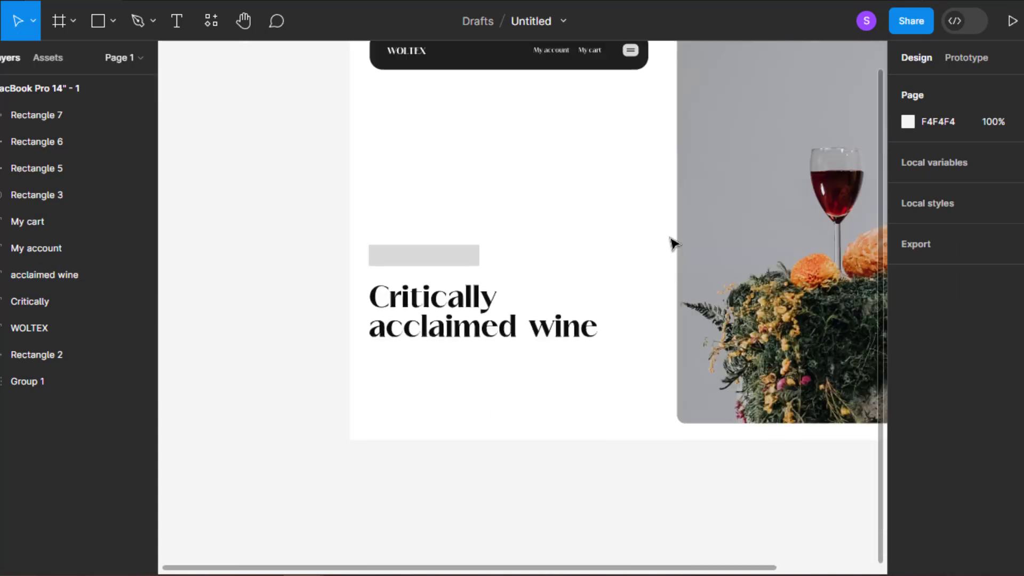
{"action": "scroll", "coordinate": [631, 304], "scroll_direction": "up", "scroll_amount": 1}
{"action": "left_click", "coordinate": [599, 353]}
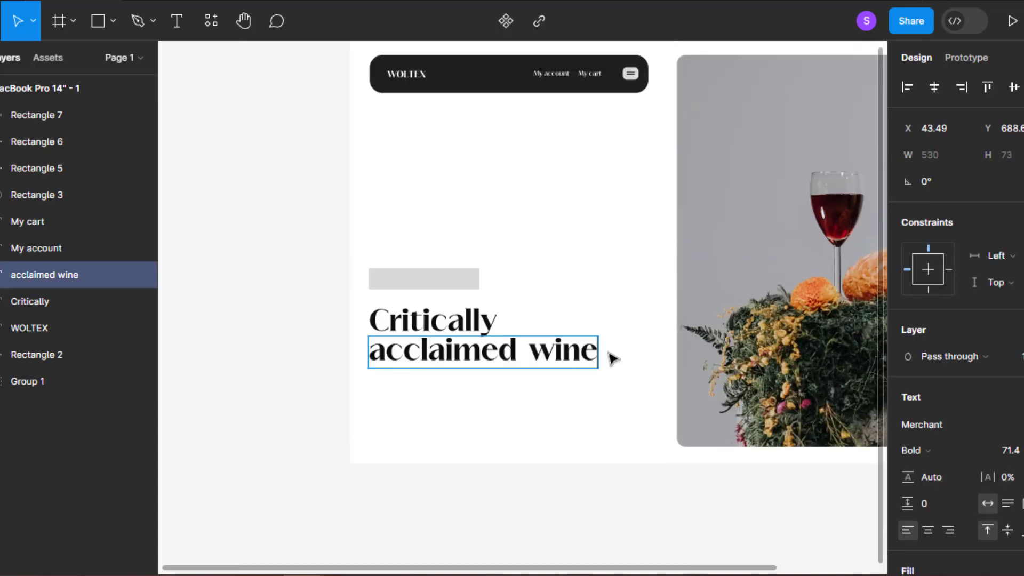
{"action": "left_click", "coordinate": [510, 341]}
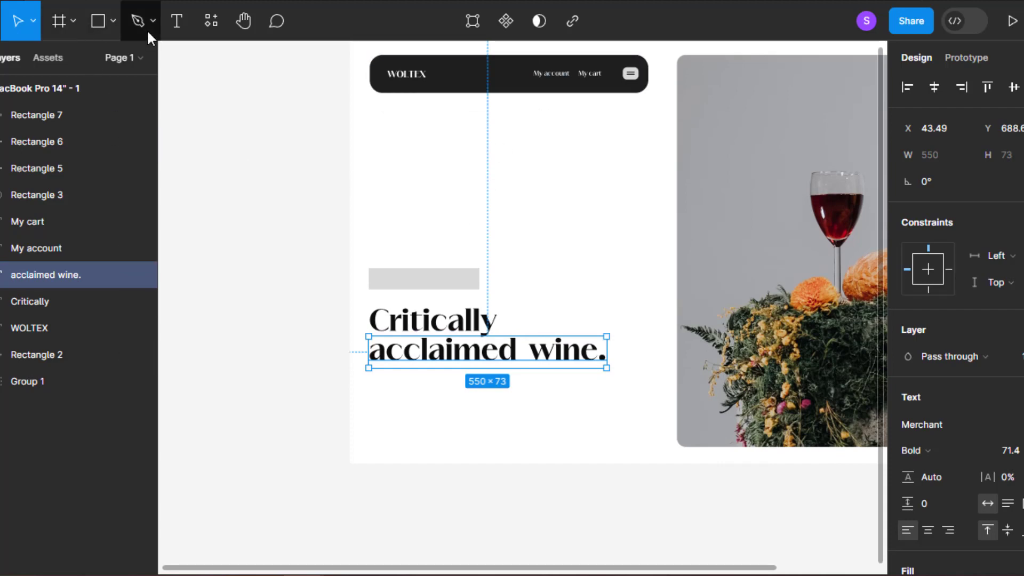
Create a text box about 513 × 104 below the heading and paste the red wine description into it.
{"action": "key", "text": "Return"}
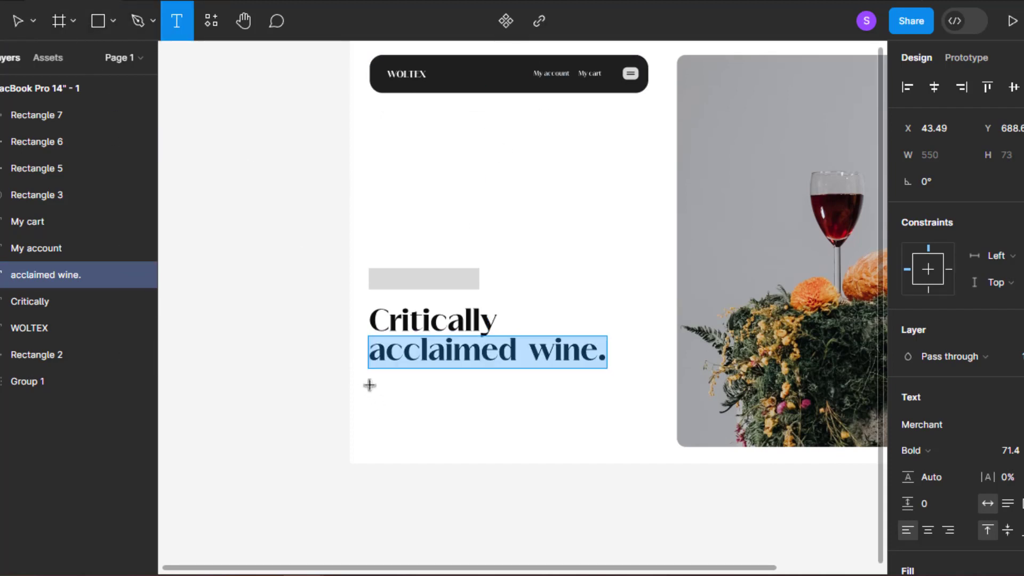
{"action": "left_click_drag", "start_coordinate": [368, 380], "coordinate": [594, 425]}
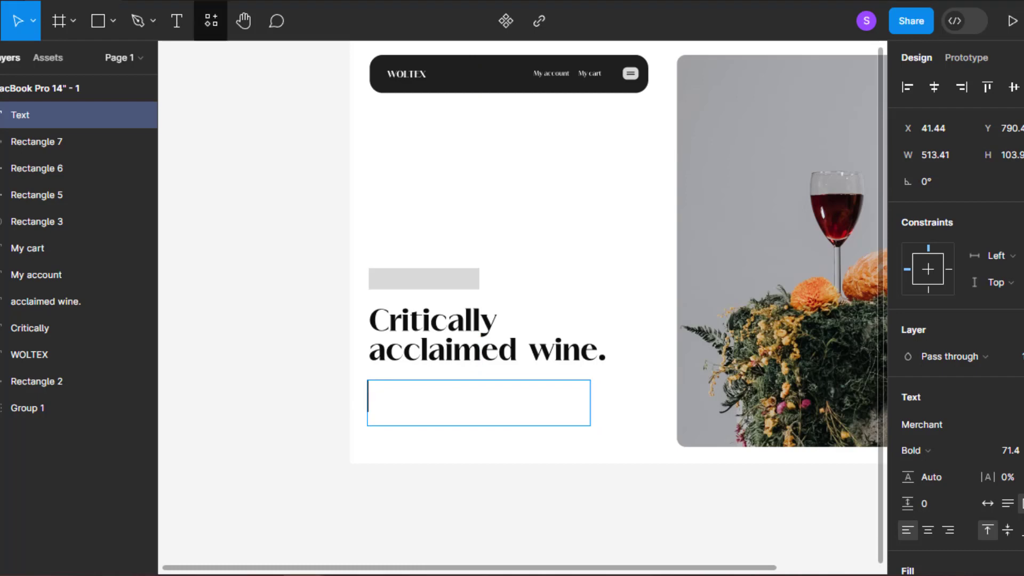
{"action": "key", "text": "ctrl+v"}
Set the whole red wine description to the Poppins font in Regular weight.
{"action": "double_click", "coordinate": [433, 390]}
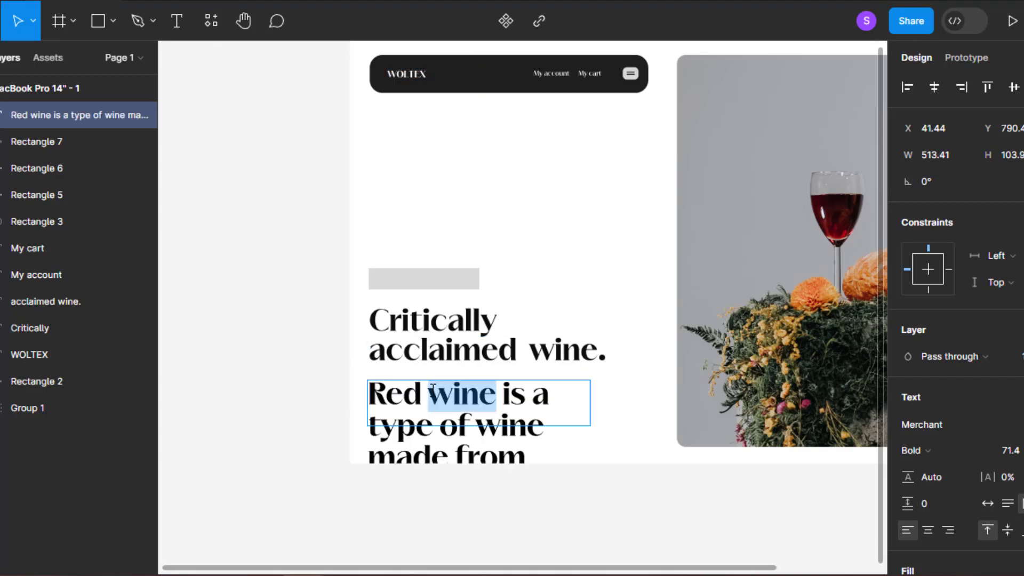
{"action": "key", "text": "ctrl+a"}
{"action": "left_click", "coordinate": [948, 422]}
{"action": "type", "text": "popp"}
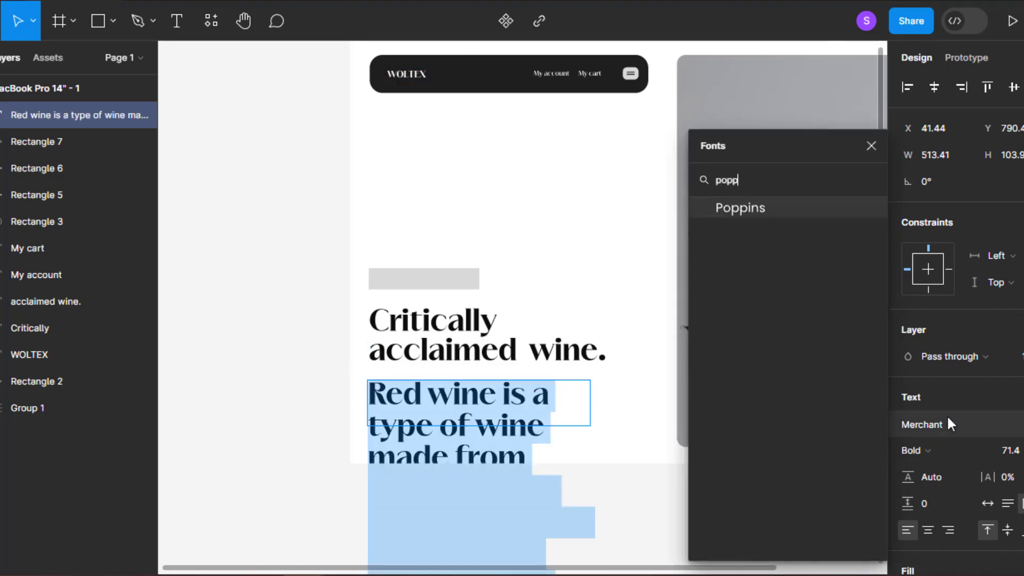
{"action": "key", "text": "Return"}
{"action": "left_click", "coordinate": [933, 449]}
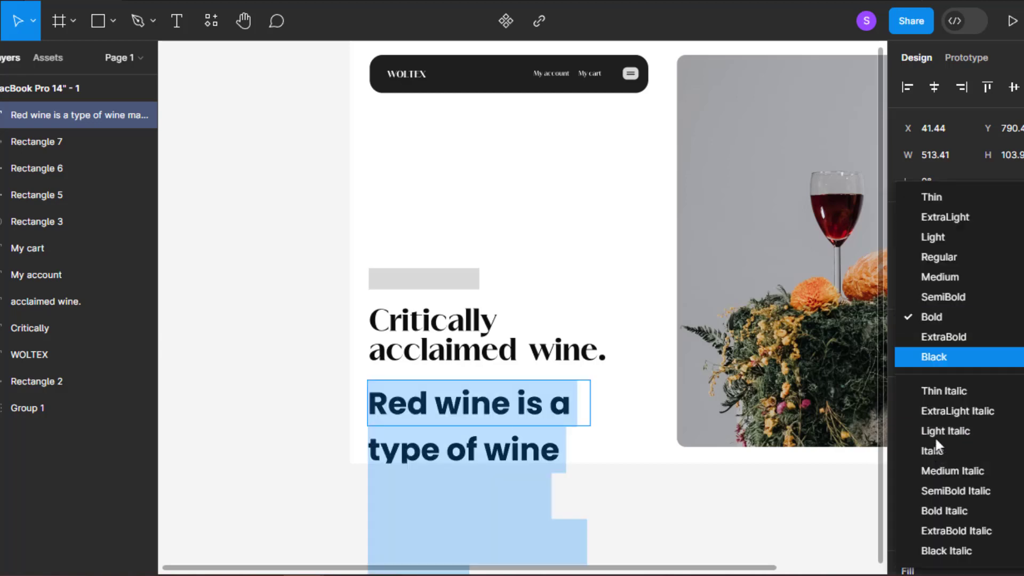
{"action": "left_click", "coordinate": [942, 252]}
Try a font size of 18 for the red wine description and settle on 14.
{"action": "left_click", "coordinate": [1016, 450]}
{"action": "type", "text": "1"}
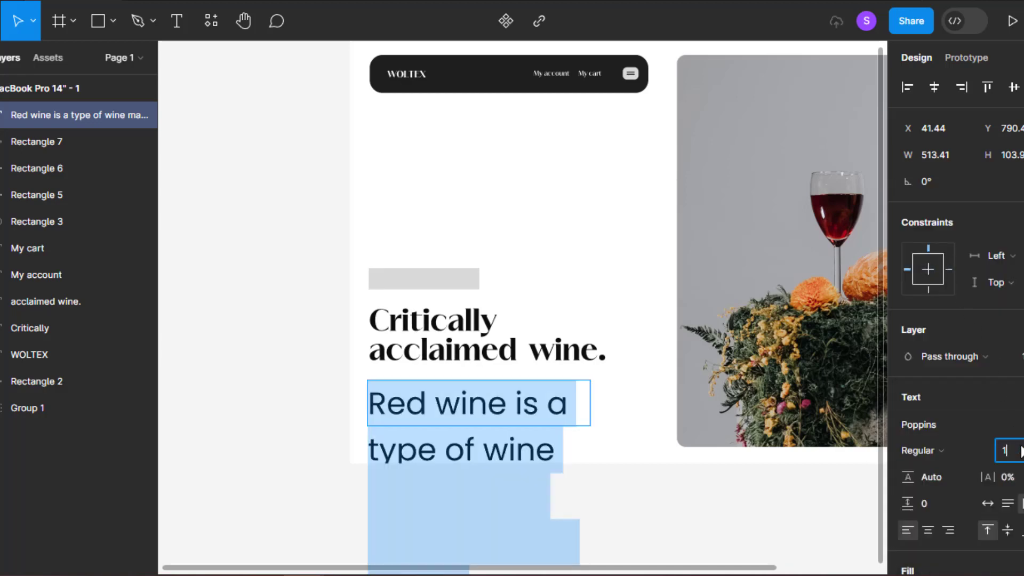
{"action": "type", "text": "8"}
{"action": "key", "text": "Return"}
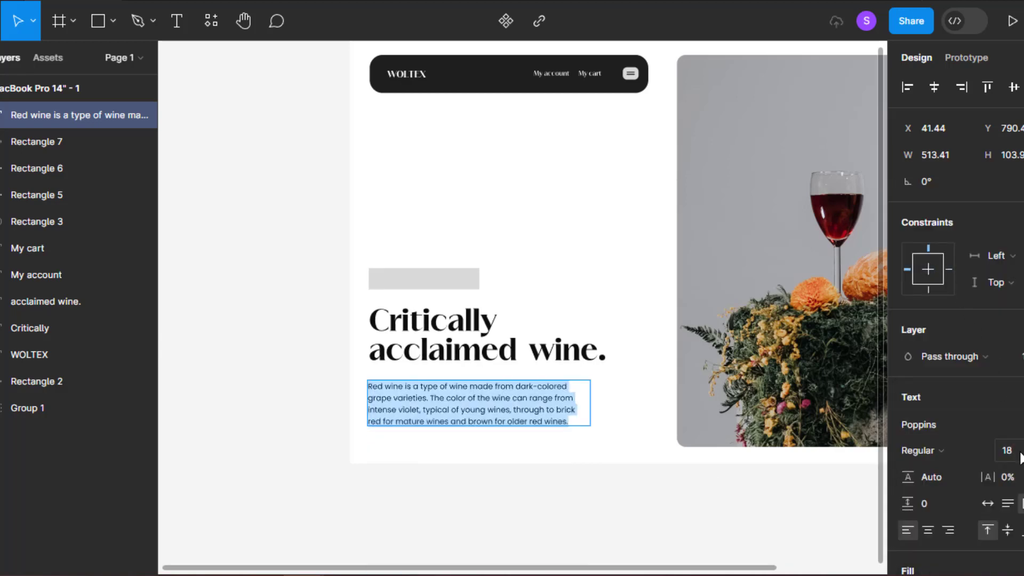
{"action": "key", "text": "Return"}
{"action": "key", "text": "Escape"}
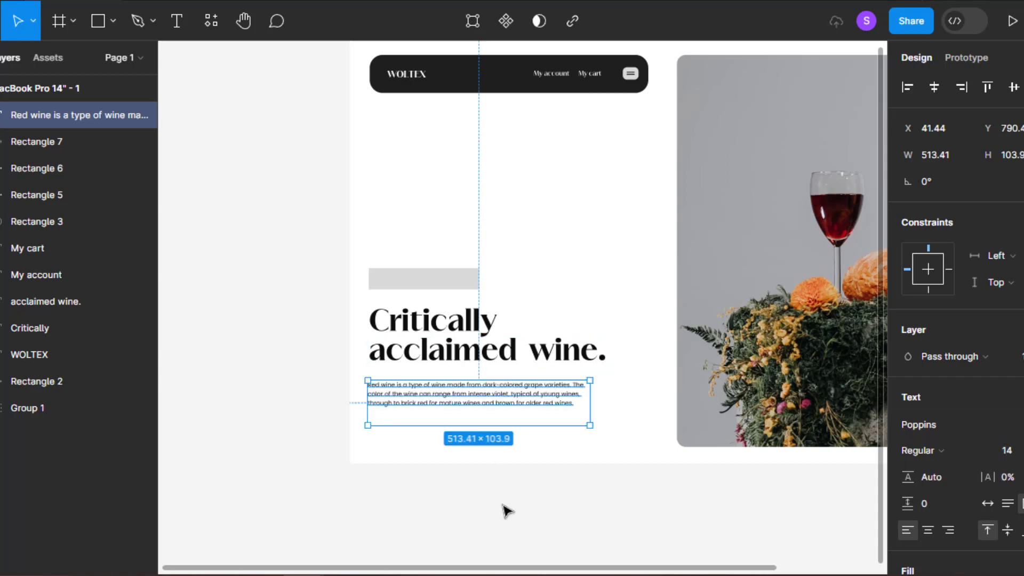
Resize the description's text box to about 552 × 66, widening it to the heading's right edge and trimming the empty height.
{"action": "scroll", "coordinate": [509, 443], "scroll_direction": "up", "scroll_amount": 3}
{"action": "left_click_drag", "start_coordinate": [634, 389], "coordinate": [664, 387]}
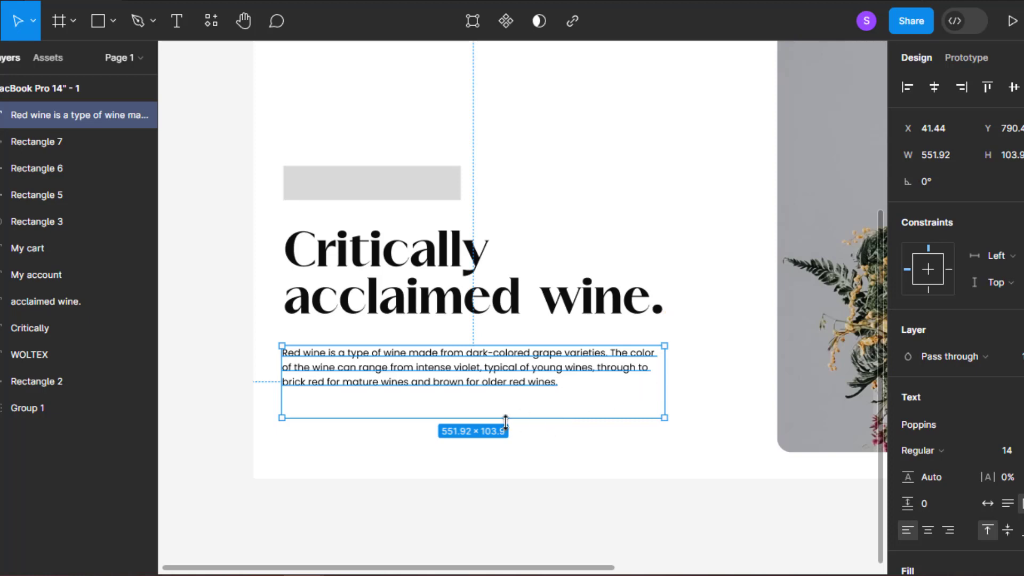
{"action": "left_click_drag", "start_coordinate": [505, 418], "coordinate": [514, 390]}
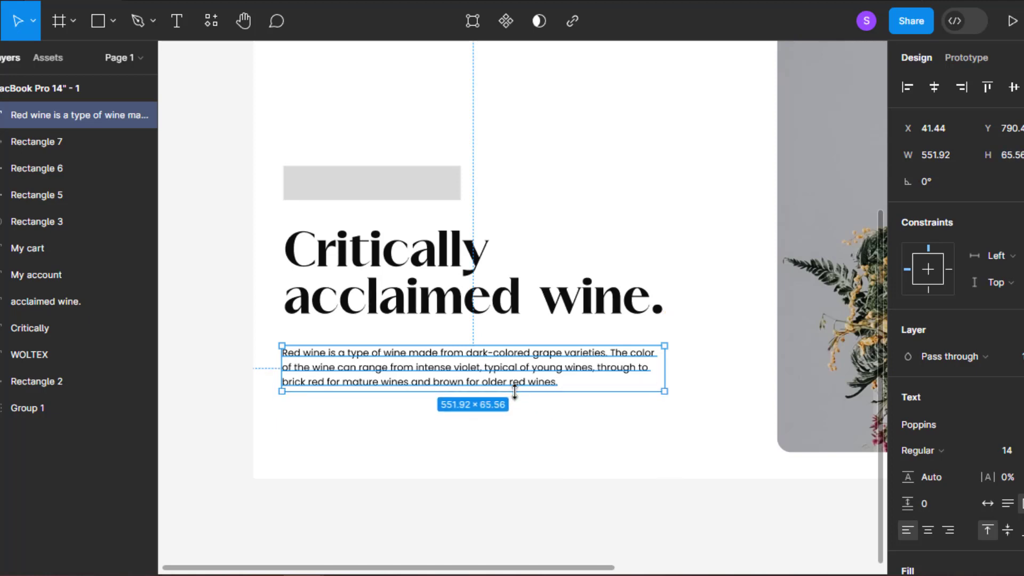
Lower the fill opacity of the red wine description text to 70%.
{"action": "left_click", "coordinate": [640, 408]}
{"action": "left_click", "coordinate": [580, 364]}
{"action": "scroll", "coordinate": [988, 393], "scroll_direction": "down", "scroll_amount": 3}
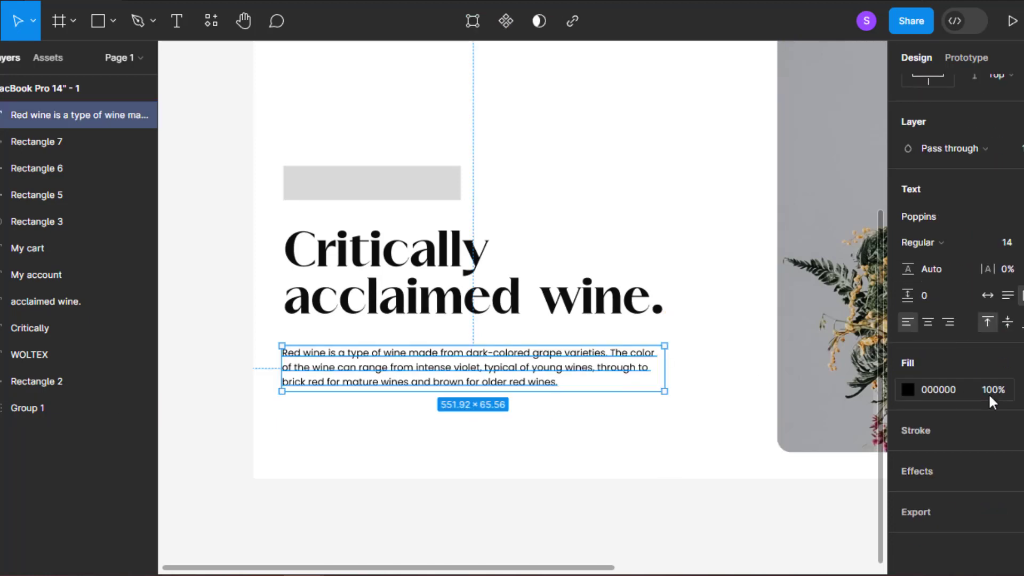
{"action": "key", "text": "Return"}
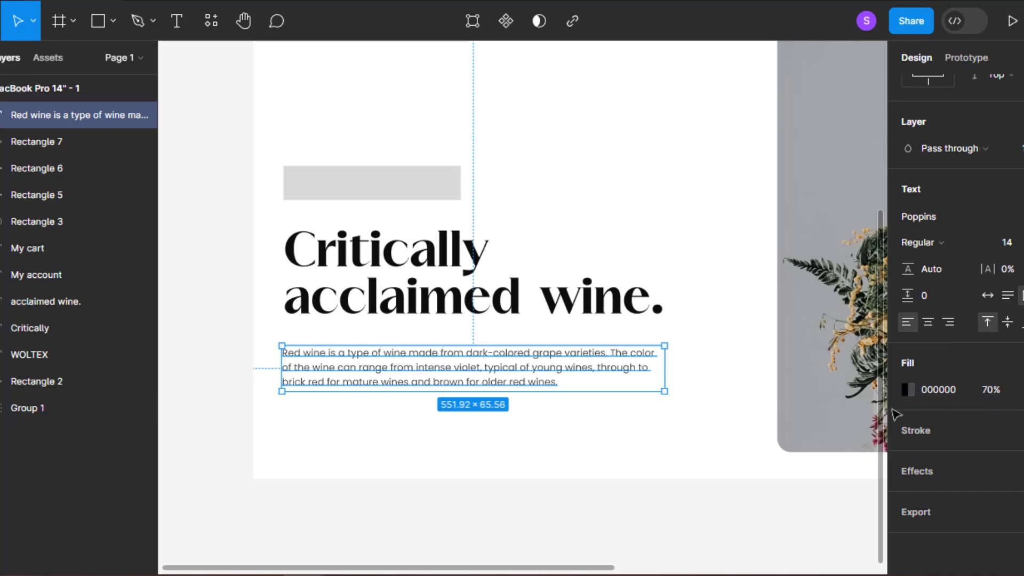
{"action": "left_click", "coordinate": [595, 450]}
{"action": "scroll", "coordinate": [597, 452], "scroll_direction": "up", "scroll_amount": 2}
{"action": "scroll", "coordinate": [348, 341], "scroll_direction": "down", "scroll_amount": 2}
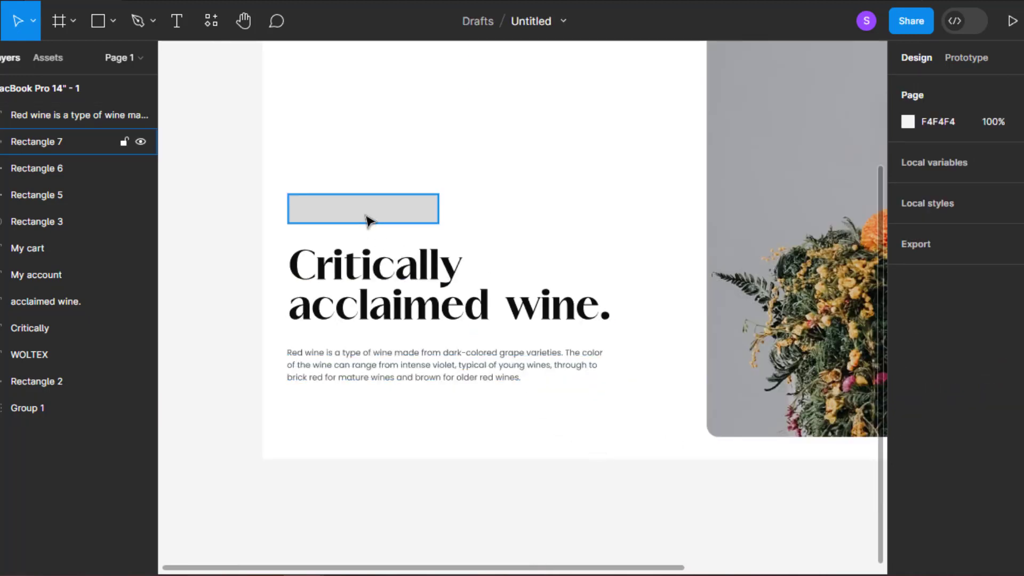
Round the grey rectangle above the heading into a pill, trying a corner radius of 30 and settling on 25.
{"action": "left_click", "coordinate": [367, 213]}
{"action": "scroll", "coordinate": [367, 220], "scroll_direction": "up", "scroll_amount": 1}
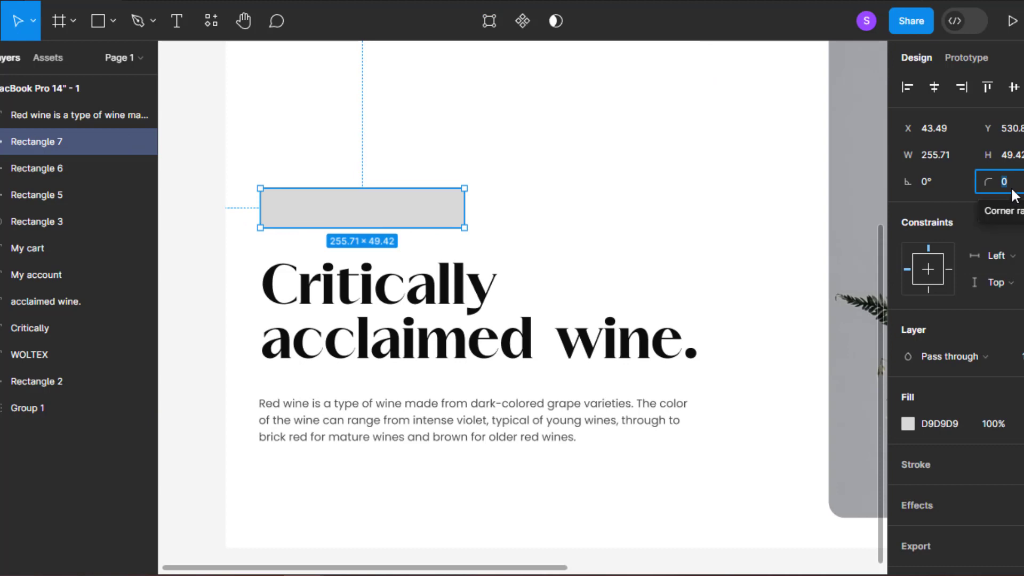
{"action": "type", "text": "30"}
{"action": "key", "text": "Return"}
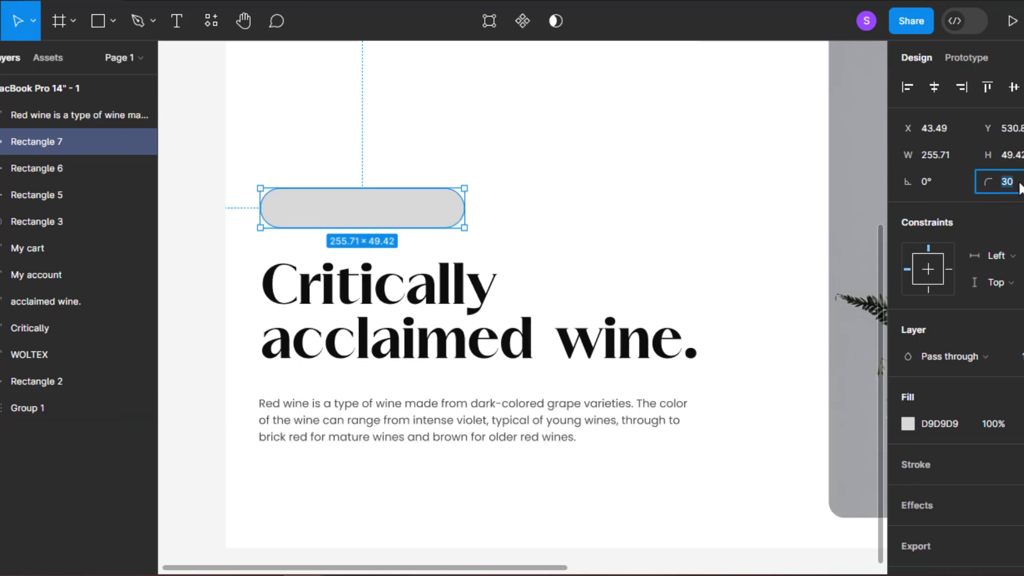
{"action": "key", "text": "Return"}
{"action": "left_click", "coordinate": [551, 183]}
{"action": "scroll", "coordinate": [320, 254], "scroll_direction": "up", "scroll_amount": 2}
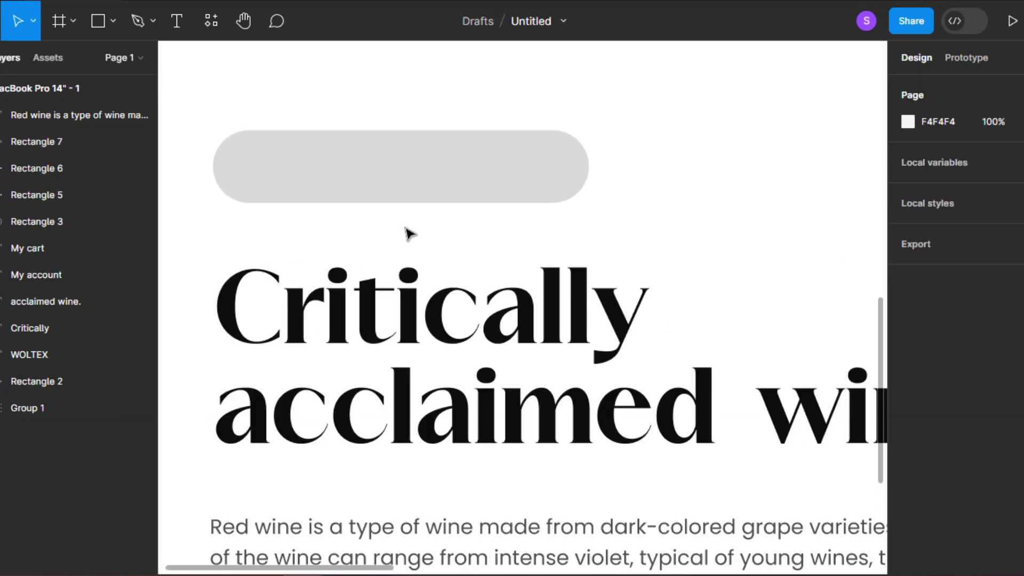
{"action": "left_click_drag", "start_coordinate": [402, 228], "coordinate": [471, 252]}
{"action": "left_click", "coordinate": [441, 224]}
{"action": "left_click_drag", "start_coordinate": [341, 203], "coordinate": [519, 274]}
{"action": "scroll", "coordinate": [353, 225], "scroll_direction": "up", "scroll_amount": 2}
{"action": "scroll", "coordinate": [519, 274], "scroll_direction": "down", "scroll_amount": 2}
{"action": "scroll", "coordinate": [517, 272], "scroll_direction": "down", "scroll_amount": 1}
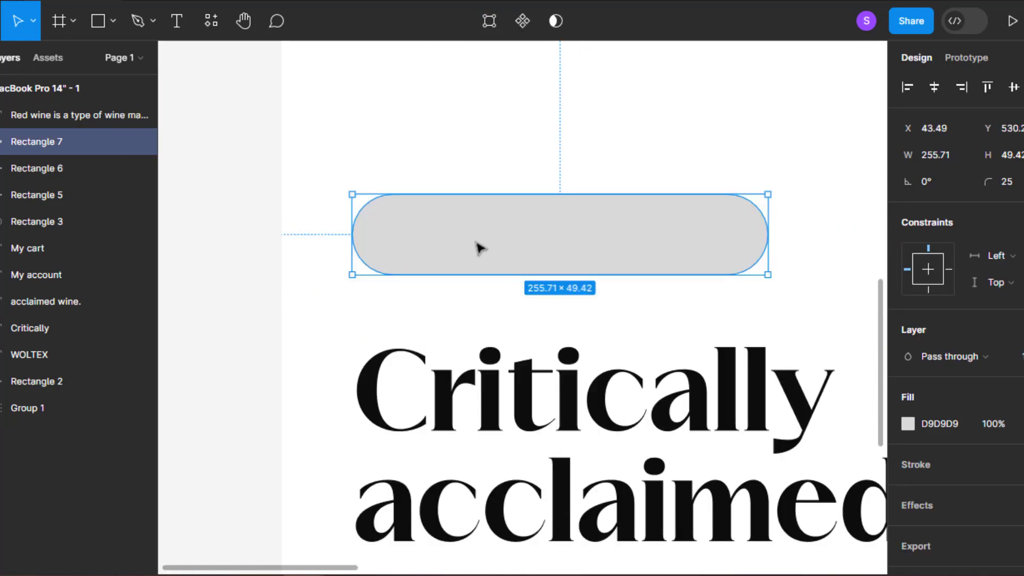
Add the text "Wine Club 2023" and place it in the middle of the grey pill.
{"action": "key", "text": "t"}
{"action": "left_click", "coordinate": [410, 231]}
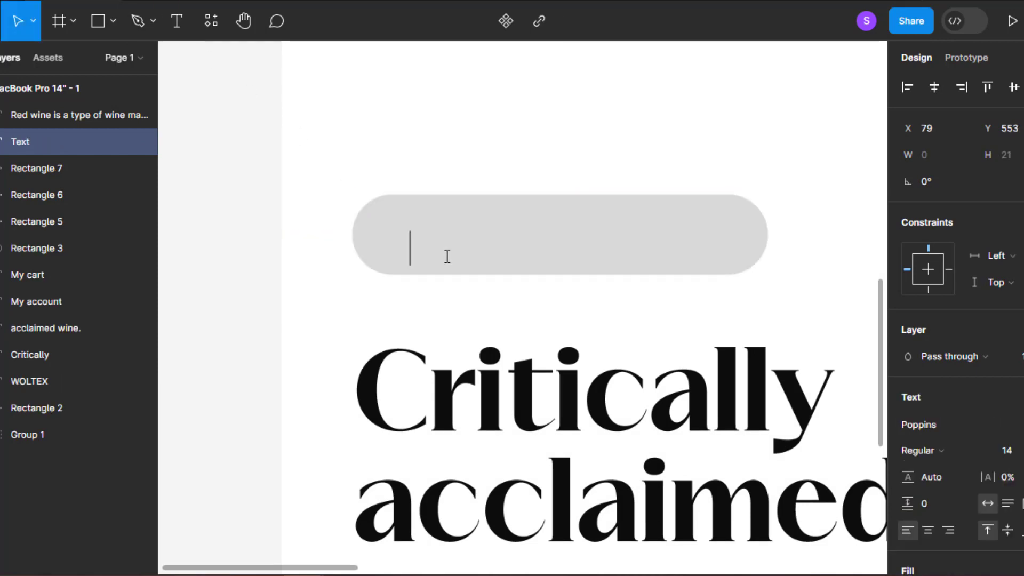
{"action": "type", "text": "Wine Club 2023"}
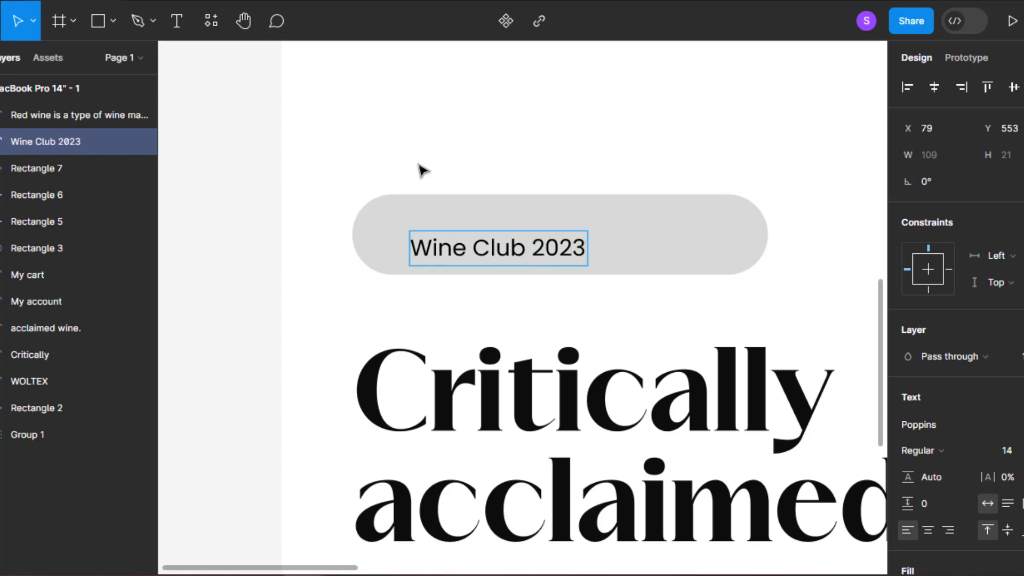
{"action": "left_click_drag", "start_coordinate": [481, 248], "coordinate": [528, 240]}
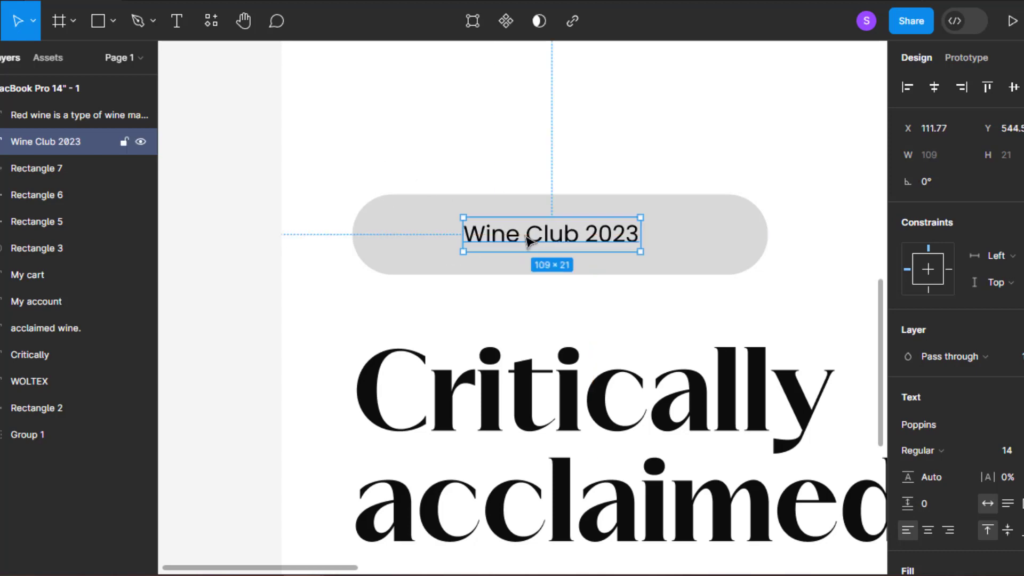
Set the Wine Club 2023 label to SemiBold weight and nudge it within the pill.
{"action": "left_click", "coordinate": [938, 451]}
{"action": "left_click", "coordinate": [955, 318]}
{"action": "left_click_drag", "start_coordinate": [594, 236], "coordinate": [552, 243]}
{"action": "left_click", "coordinate": [931, 452]}
{"action": "left_click", "coordinate": [968, 234]}
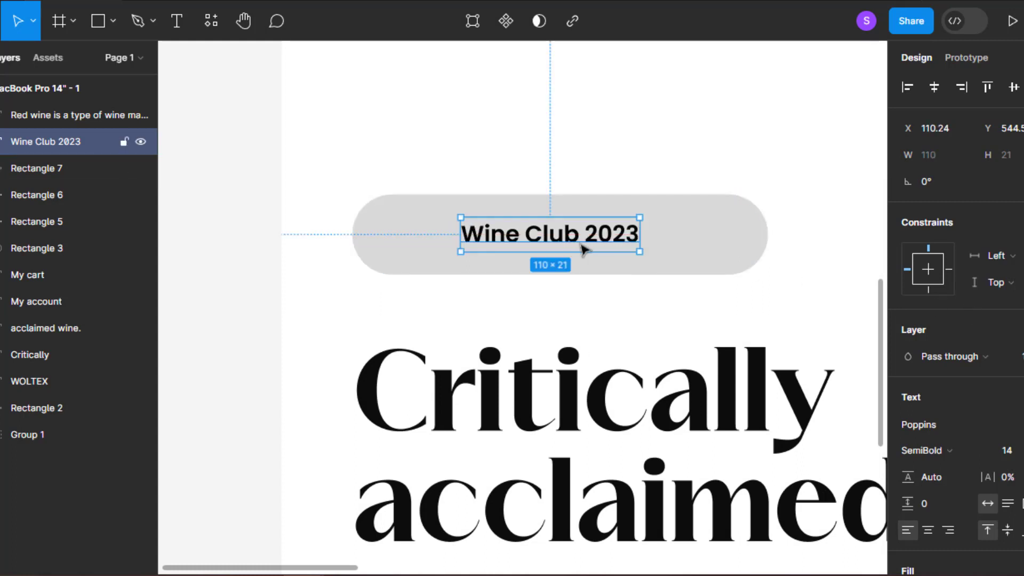
Try a font size of 16 for the Wine Club 2023 label and settle on 15.
{"action": "left_click_drag", "start_coordinate": [636, 252], "coordinate": [642, 258]}
{"action": "key", "text": "ctrl+z"}
{"action": "type", "text": "16"}
{"action": "key", "text": "Return"}
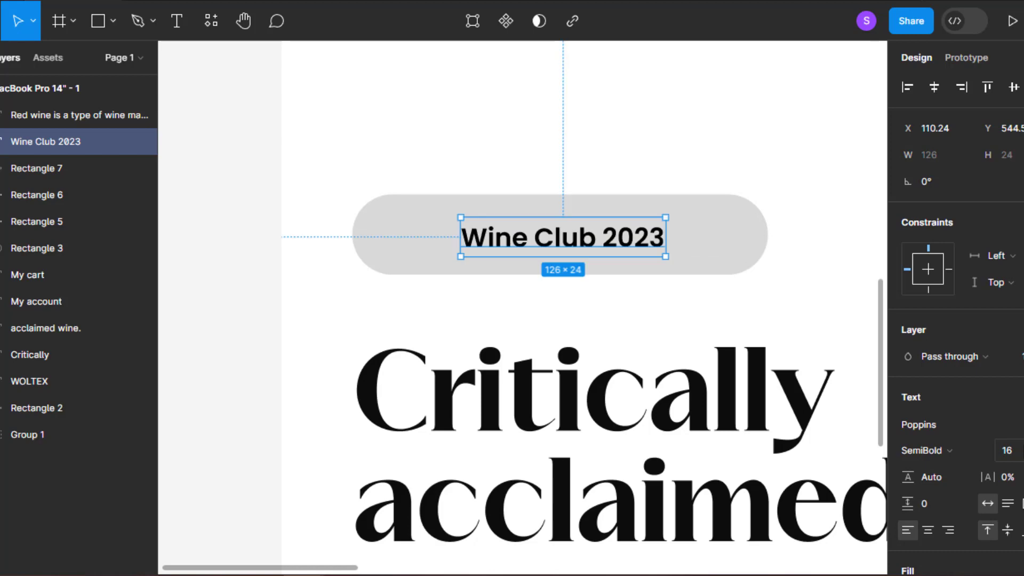
{"action": "type", "text": "15"}
{"action": "key", "text": "Return"}
Align the Wine Club 2023 label and the grey pill to each other's horizontal and vertical centres.
{"action": "left_click", "coordinate": [616, 265], "text": "shift"}
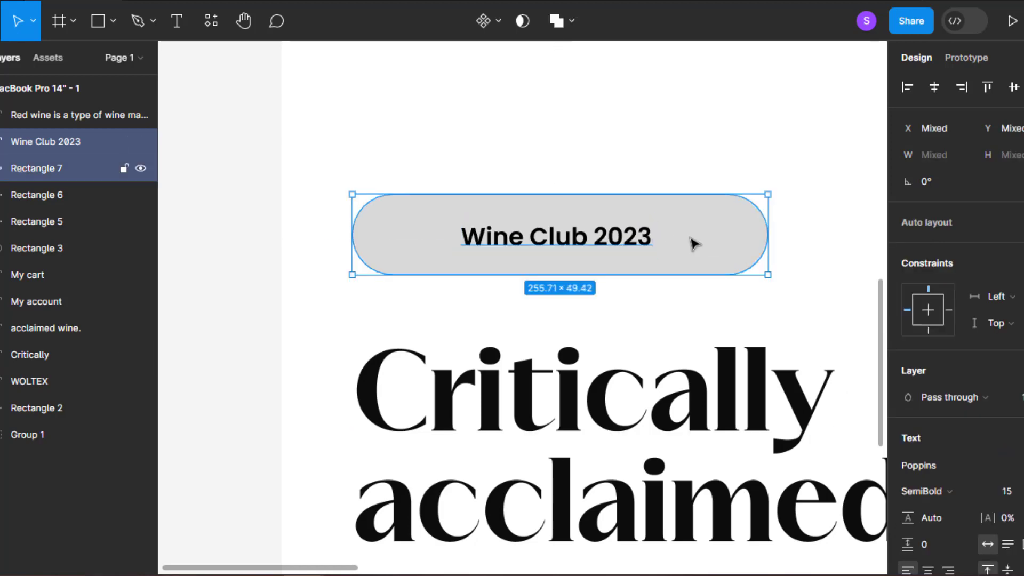
{"action": "left_click", "coordinate": [935, 89]}
{"action": "left_click", "coordinate": [1014, 87]}
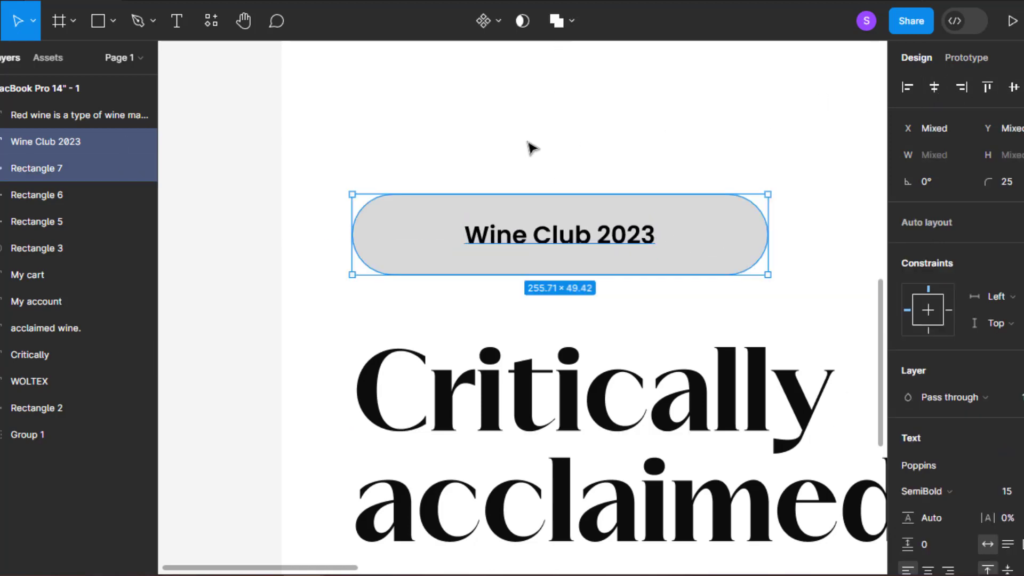
Narrow the grey pill to about 197 × 49 and move it with its label to line up with the heading's left edge.
{"action": "left_click", "coordinate": [674, 235]}
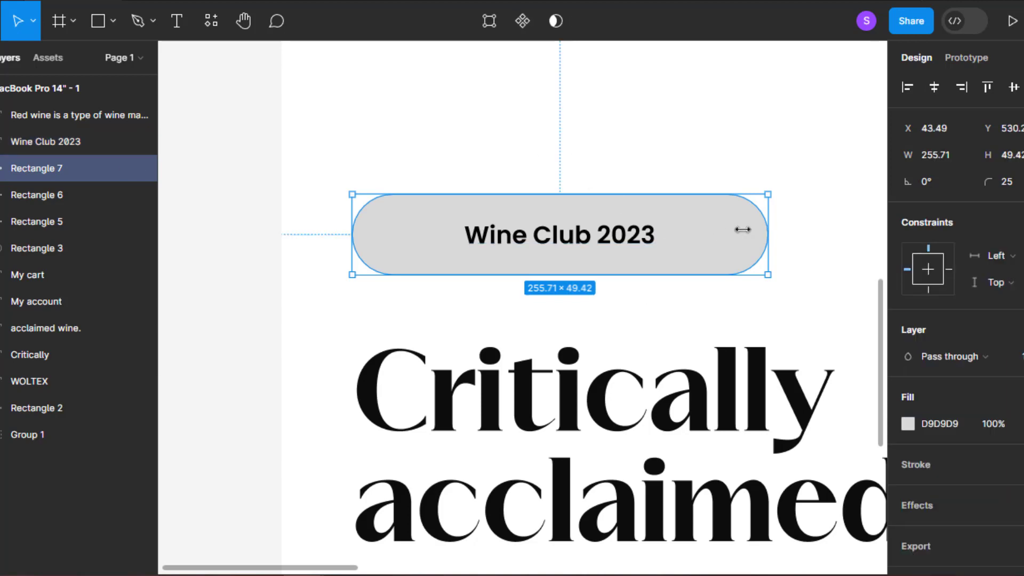
{"action": "left_click_drag", "start_coordinate": [767, 230], "coordinate": [700, 224]}
{"action": "left_click_drag", "start_coordinate": [348, 222], "coordinate": [398, 227]}
{"action": "left_click_drag", "start_coordinate": [700, 237], "coordinate": [722, 235]}
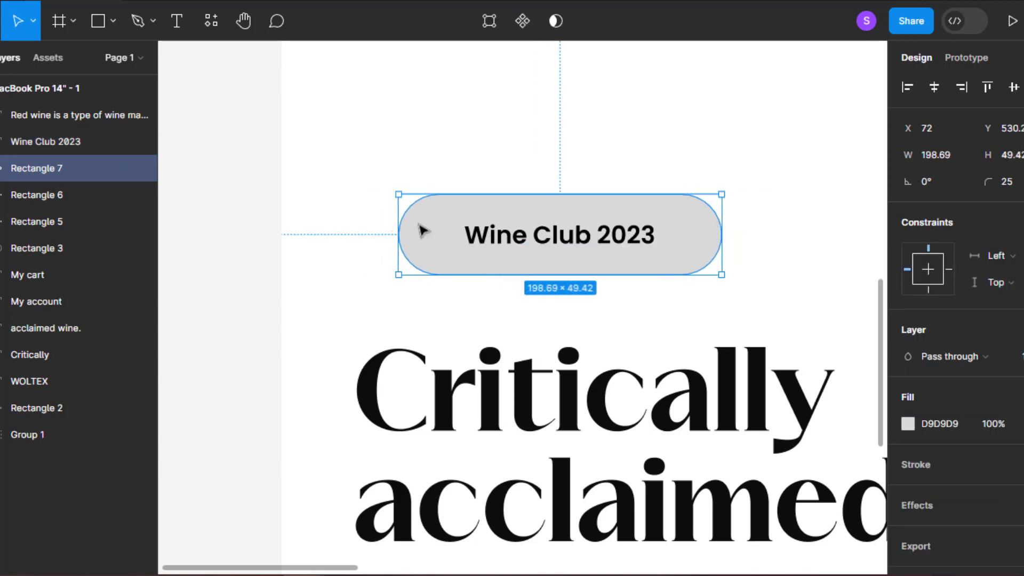
{"action": "left_click_drag", "start_coordinate": [399, 223], "coordinate": [387, 223]}
{"action": "left_click", "coordinate": [80, 142], "text": "shift"}
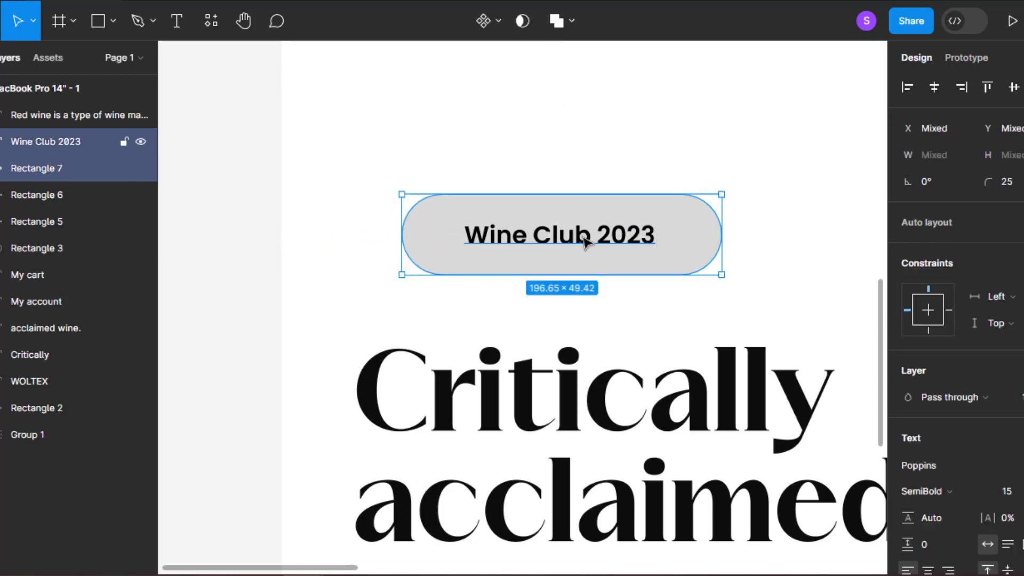
{"action": "left_click_drag", "start_coordinate": [585, 235], "coordinate": [540, 252]}
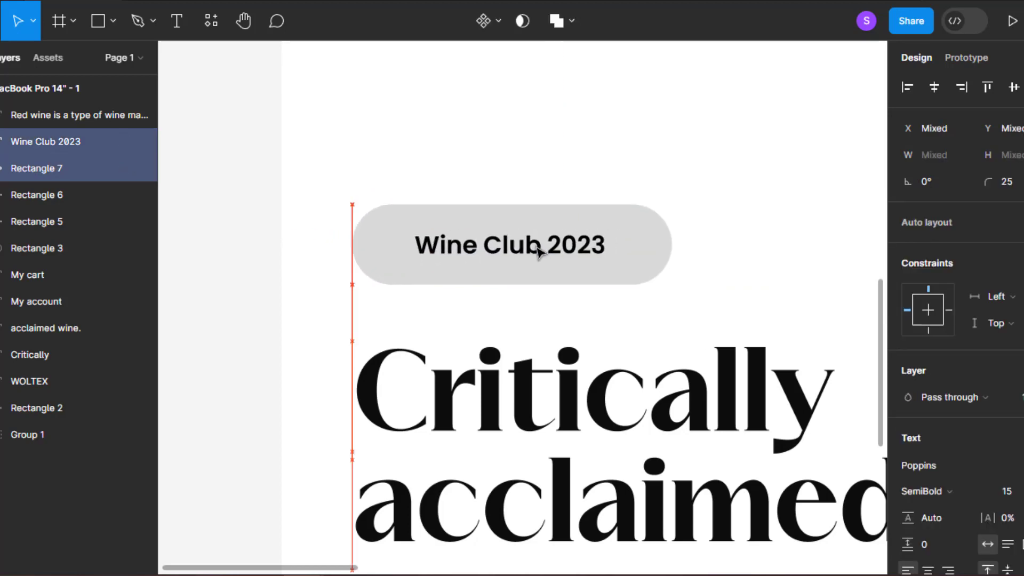
Change the Wine Club 2023 label's font weight to Medium.
{"action": "left_click", "coordinate": [539, 251]}
{"action": "left_click", "coordinate": [923, 450]}
{"action": "left_click", "coordinate": [939, 273]}
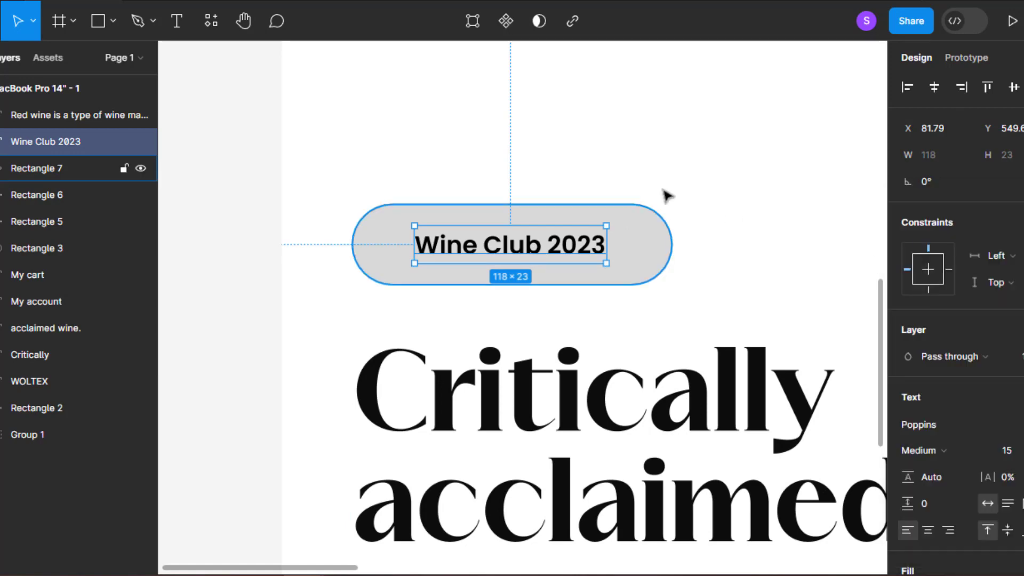
{"action": "left_click", "coordinate": [663, 190]}
{"action": "left_click", "coordinate": [507, 242]}
{"action": "scroll", "coordinate": [639, 189], "scroll_direction": "down", "scroll_amount": 4}
{"action": "left_click", "coordinate": [638, 188]}
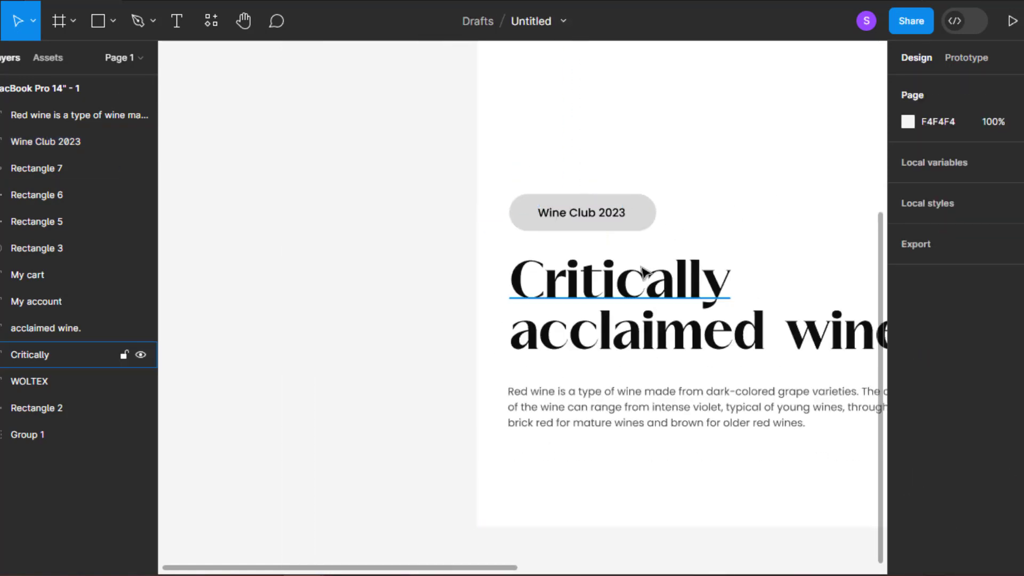
Scale the pill and its label together by 0.75x to about 147 × 37 and realign them with the heading's left edge.
{"action": "scroll", "coordinate": [642, 269], "scroll_direction": "down", "scroll_amount": 3}
{"action": "scroll", "coordinate": [623, 238], "scroll_direction": "up", "scroll_amount": 7}
{"action": "scroll", "coordinate": [583, 264], "scroll_direction": "up", "scroll_amount": 3}
{"action": "scroll", "coordinate": [577, 397], "scroll_direction": "down", "scroll_amount": 4}
{"action": "left_click", "coordinate": [600, 182]}
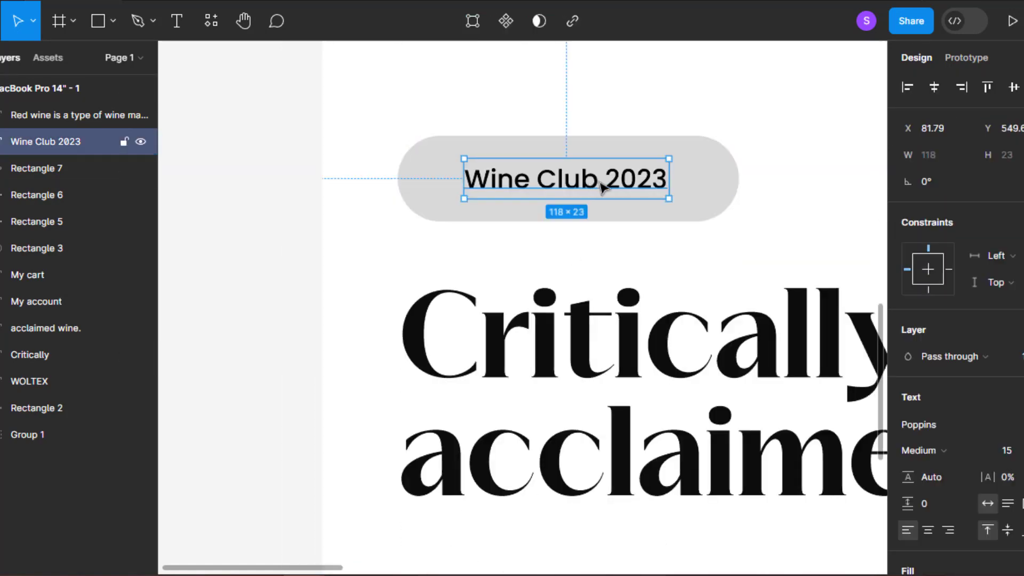
{"action": "left_click", "coordinate": [727, 169], "text": "shift"}
{"action": "key", "text": "k"}
{"action": "left_click_drag", "start_coordinate": [736, 219], "coordinate": [697, 199]}
{"action": "left_click_drag", "start_coordinate": [610, 194], "coordinate": [568, 194]}
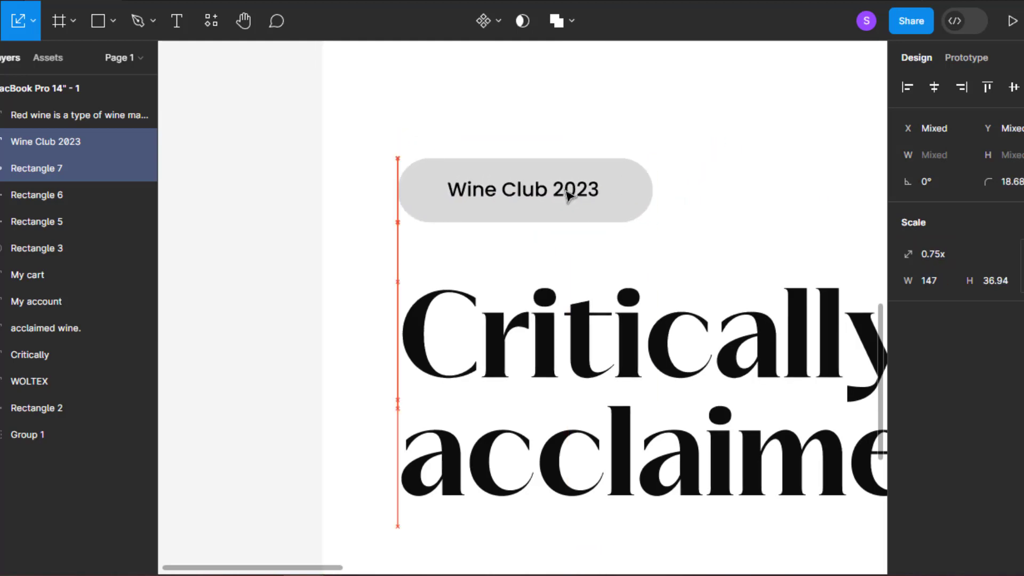
Set the font size of the scaled Wine Club 2023 label to 10.
{"action": "left_click", "coordinate": [686, 163]}
{"action": "scroll", "coordinate": [686, 163], "scroll_direction": "down", "scroll_amount": 5}
{"action": "scroll", "coordinate": [643, 168], "scroll_direction": "up", "scroll_amount": 9}
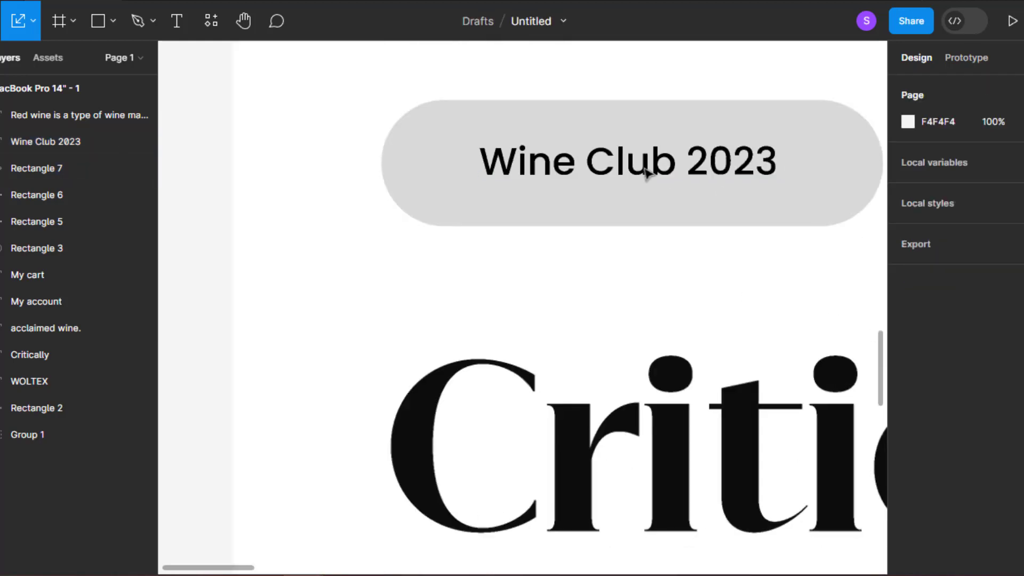
{"action": "left_click", "coordinate": [640, 169]}
{"action": "key", "text": "v"}
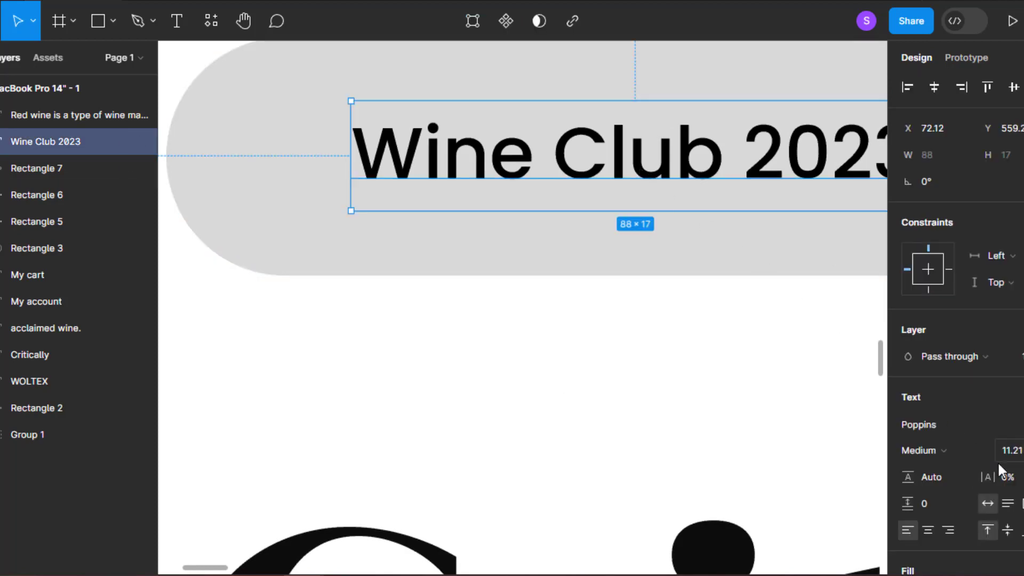
{"action": "type", "text": "10"}
{"action": "key", "text": "Return"}
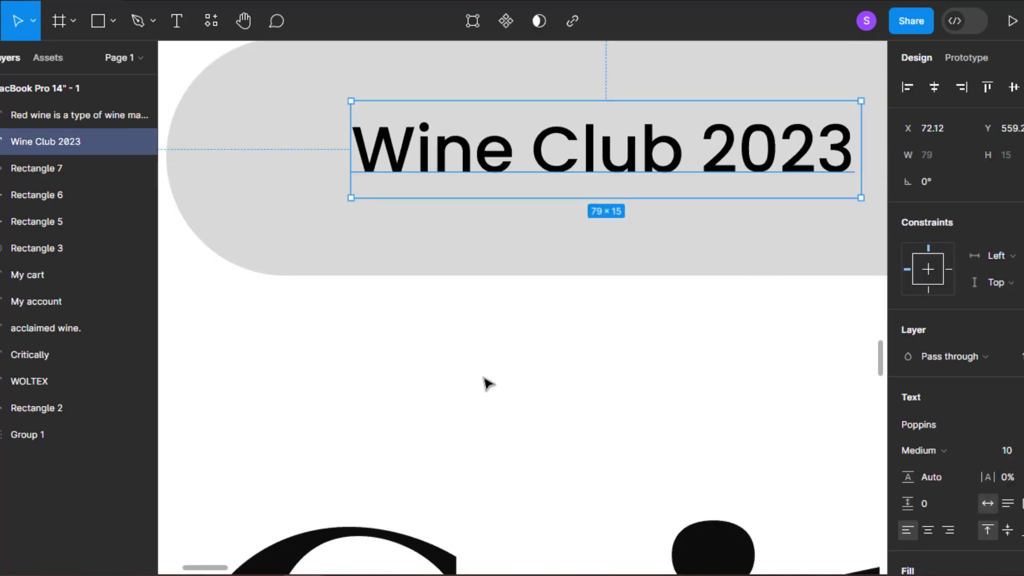
Centre the smaller Wine Club 2023 label within the scaled pill.
{"action": "left_click", "coordinate": [487, 384]}
{"action": "scroll", "coordinate": [487, 373], "scroll_direction": "down", "scroll_amount": 3}
{"action": "left_click", "coordinate": [585, 283]}
{"action": "left_click", "coordinate": [1013, 87]}
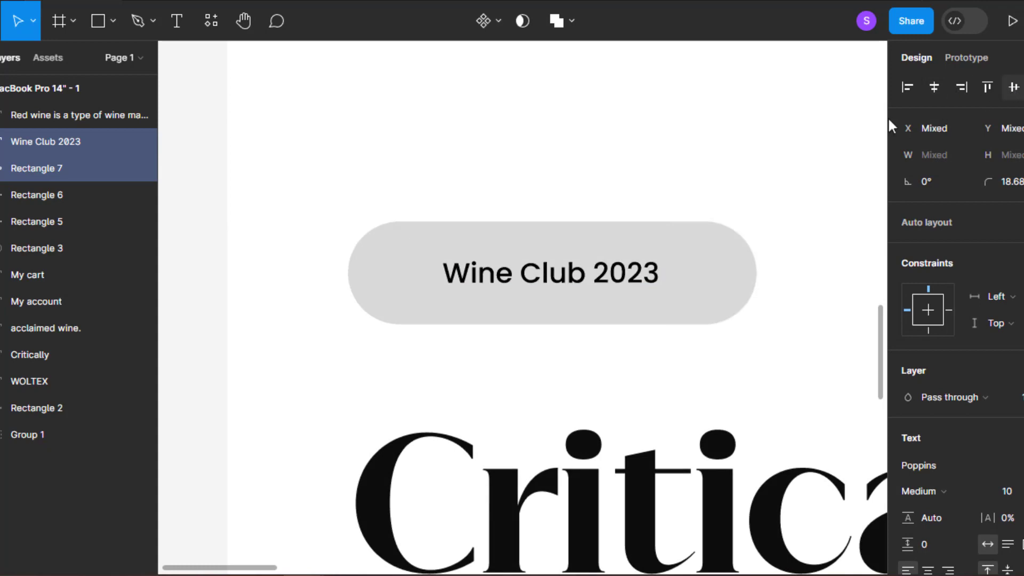
{"action": "left_click", "coordinate": [633, 199]}
{"action": "scroll", "coordinate": [633, 199], "scroll_direction": "down", "scroll_amount": 3}
{"action": "scroll", "coordinate": [489, 261], "scroll_direction": "up", "scroll_amount": 2}
{"action": "left_click", "coordinate": [411, 268]}
{"action": "left_click", "coordinate": [907, 423]}
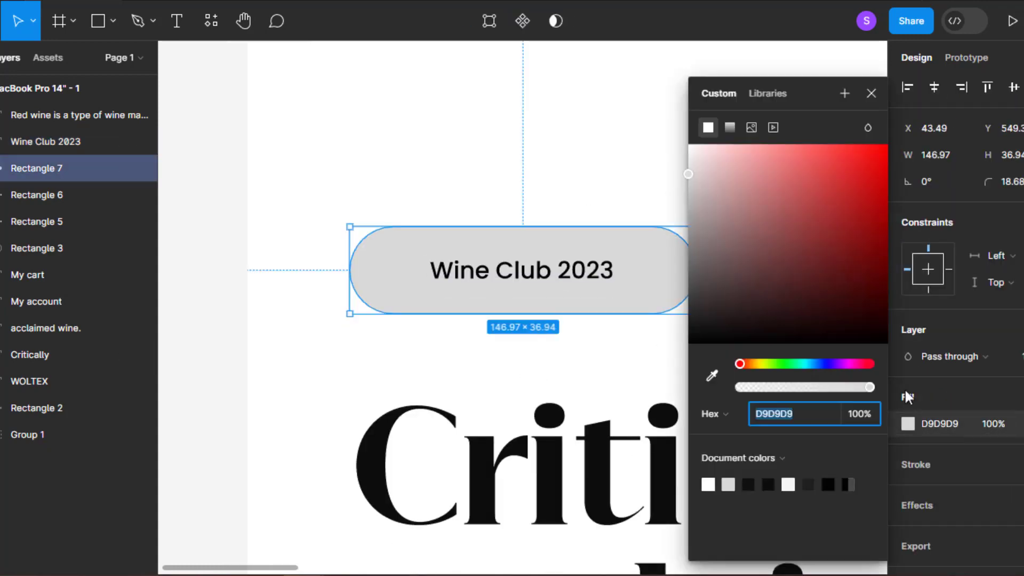
{"action": "left_click", "coordinate": [871, 95]}
{"action": "scroll", "coordinate": [702, 304], "scroll_direction": "down", "scroll_amount": 5}
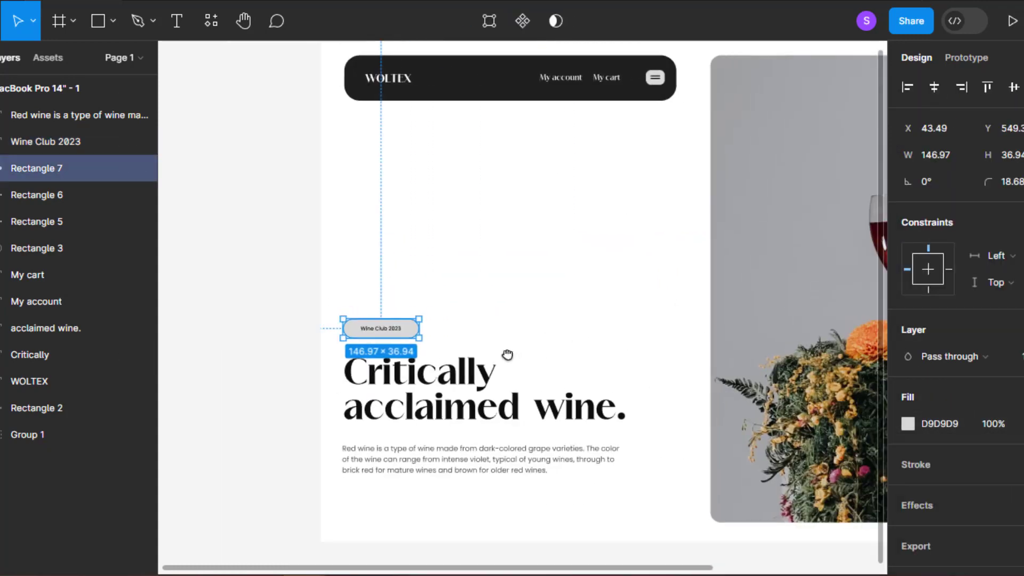
Sample a colour from the yellow flowers in the photo as the pill's fill.
{"action": "left_click", "coordinate": [336, 336]}
{"action": "scroll", "coordinate": [301, 356], "scroll_direction": "up", "scroll_amount": 2}
{"action": "left_click", "coordinate": [363, 328]}
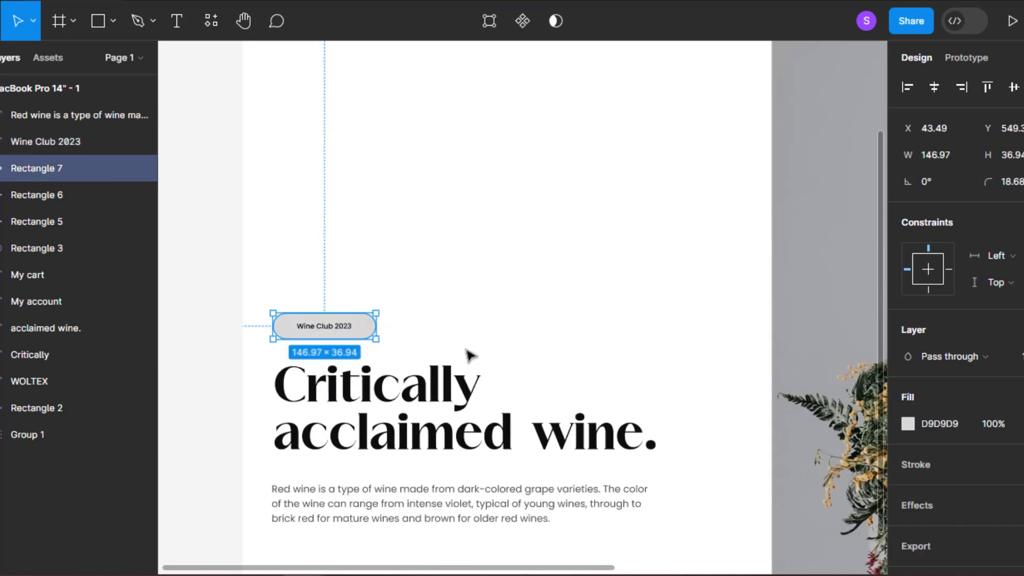
{"action": "left_click_drag", "start_coordinate": [743, 414], "coordinate": [529, 386]}
{"action": "scroll", "coordinate": [609, 385], "scroll_direction": "down", "scroll_amount": 2}
{"action": "left_click", "coordinate": [908, 424]}
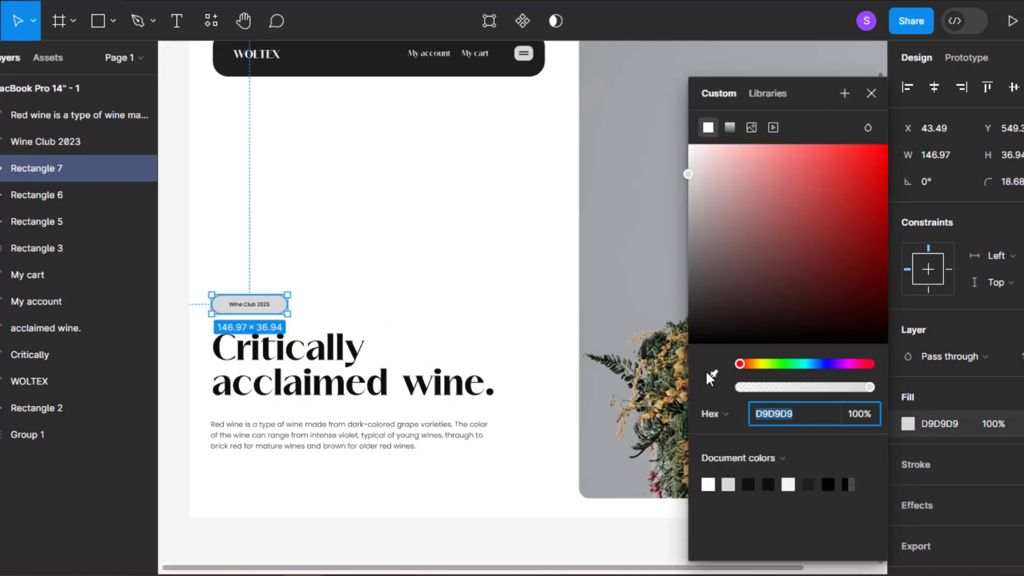
{"action": "left_click", "coordinate": [707, 370]}
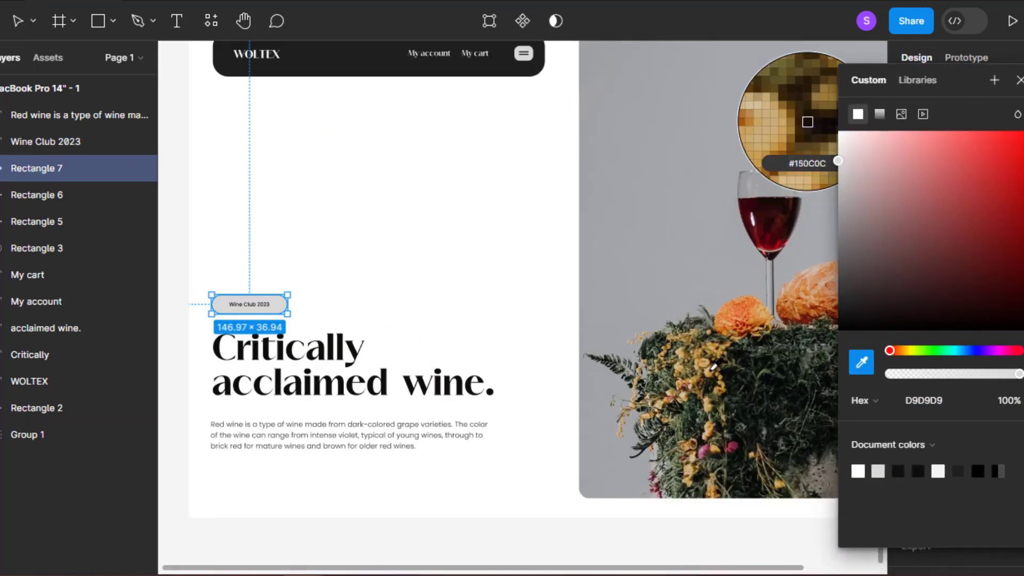
{"action": "left_click", "coordinate": [724, 354]}
Brighten the pill's fill and shift its hue to the lemon yellow FFEF62.
{"action": "left_click_drag", "start_coordinate": [917, 176], "coordinate": [932, 128]}
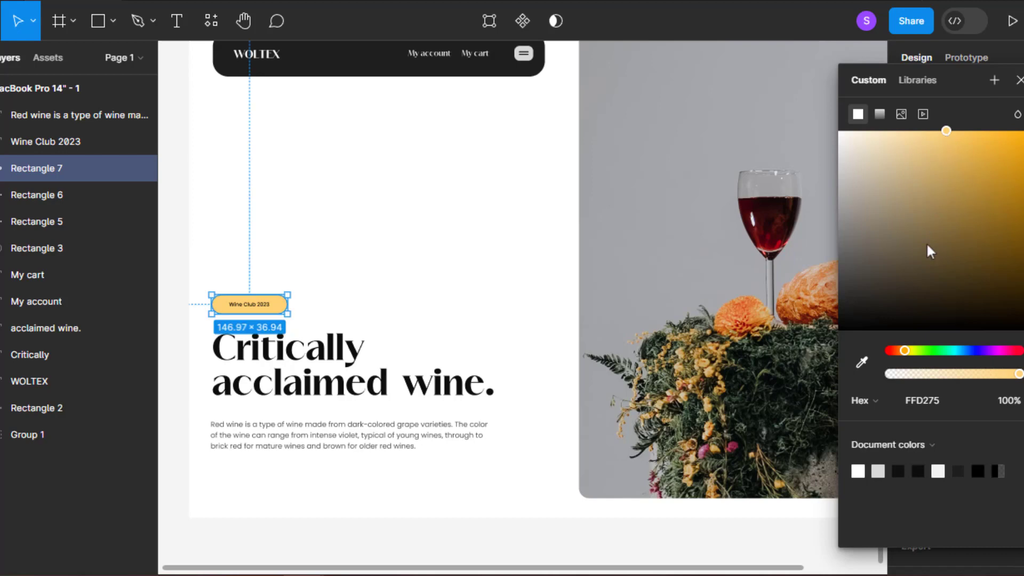
{"action": "left_click_drag", "start_coordinate": [907, 350], "coordinate": [908, 350]}
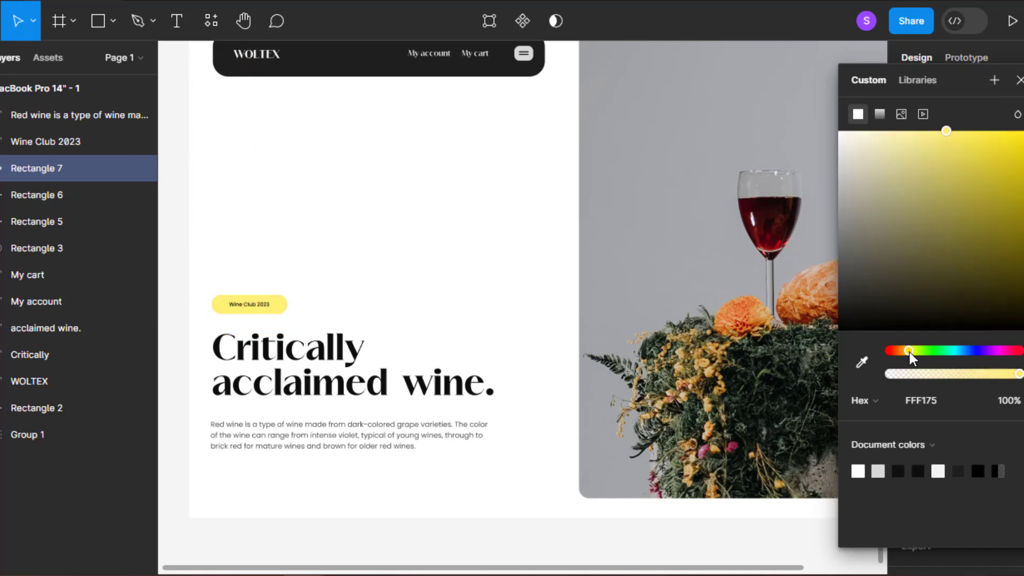
{"action": "mouse_move", "coordinate": [949, 133]}
{"action": "left_mouse_down"}
{"action": "mouse_move", "coordinate": [978, 133]}
{"action": "mouse_move", "coordinate": [955, 130]}
{"action": "left_mouse_up"}
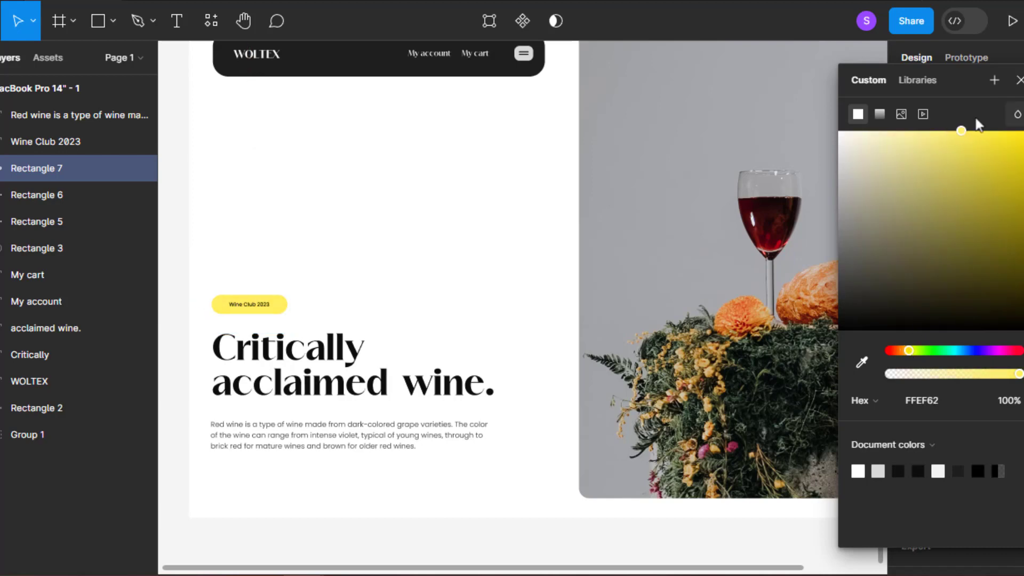
{"action": "left_click", "coordinate": [1019, 80]}
Group the Wine Club 2023 label with its yellow pill.
{"action": "left_click", "coordinate": [570, 167]}
{"action": "scroll", "coordinate": [477, 202], "scroll_direction": "down", "scroll_amount": 3}
{"action": "left_click_drag", "start_coordinate": [398, 255], "coordinate": [504, 312]}
{"action": "scroll", "coordinate": [458, 379], "scroll_direction": "up", "scroll_amount": 3}
{"action": "scroll", "coordinate": [373, 363], "scroll_direction": "up", "scroll_amount": 2}
{"action": "left_click", "coordinate": [368, 355]}
{"action": "left_click", "coordinate": [45, 141]}
{"action": "left_click", "coordinate": [36, 168], "text": "shift"}
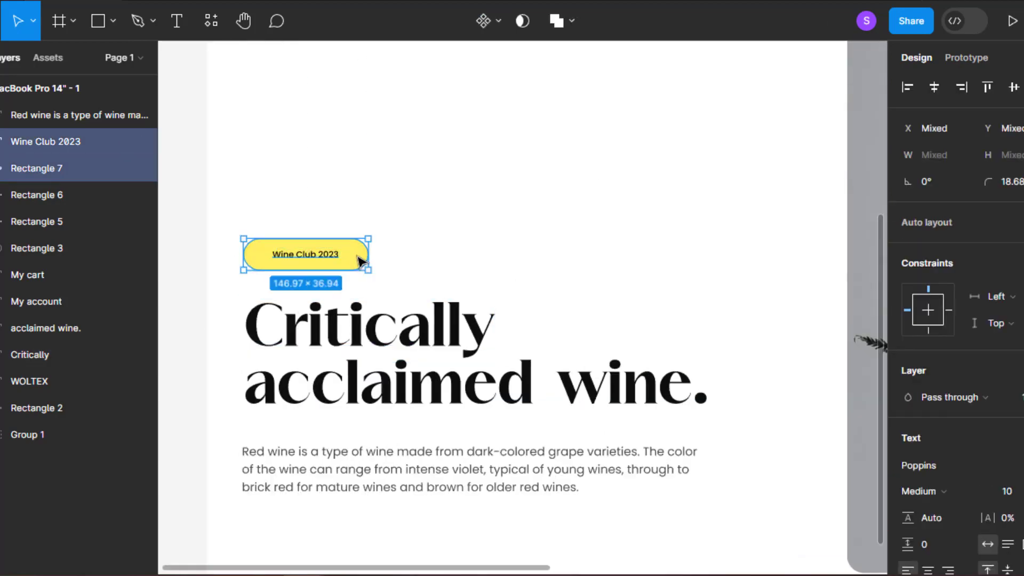
{"action": "left_click", "coordinate": [482, 262]}
{"action": "left_click", "coordinate": [333, 256]}
{"action": "left_click", "coordinate": [356, 262], "text": "shift"}
{"action": "key", "text": "ctrl+g"}
{"action": "left_click", "coordinate": [410, 269]}
{"action": "scroll", "coordinate": [380, 274], "scroll_direction": "down", "scroll_amount": 3}
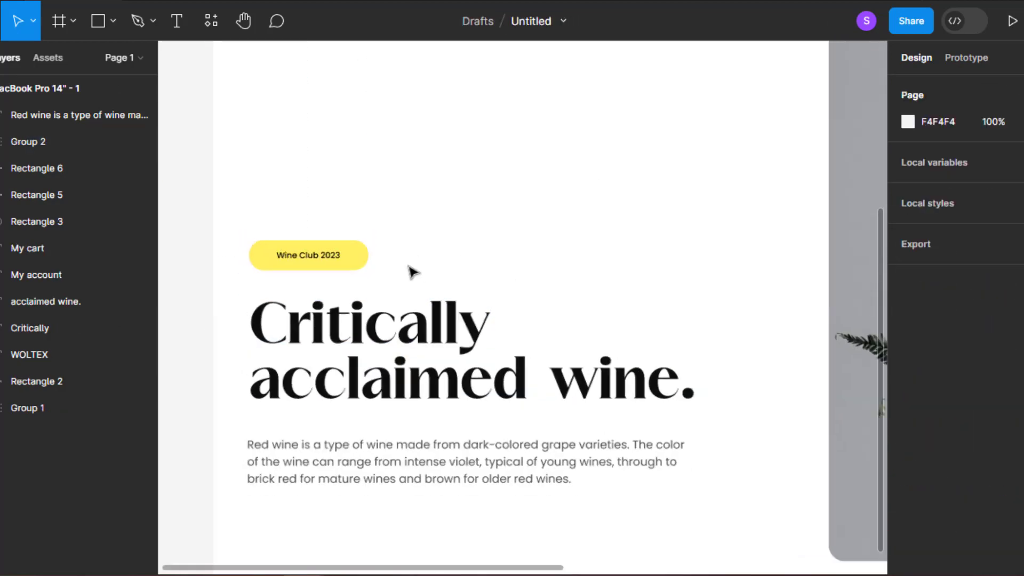
Move the Wine Club tag, heading lines and description together slightly upward in the frame.
{"action": "left_click", "coordinate": [356, 267]}
{"action": "left_click", "coordinate": [364, 301], "text": "shift"}
{"action": "left_click", "coordinate": [368, 333], "text": "shift"}
{"action": "left_click", "coordinate": [370, 379], "text": "shift"}
{"action": "mouse_move", "coordinate": [370, 379]}
{"action": "left_mouse_down"}
{"action": "mouse_move", "coordinate": [367, 348]}
{"action": "mouse_move", "coordinate": [366, 377]}
{"action": "left_mouse_up"}
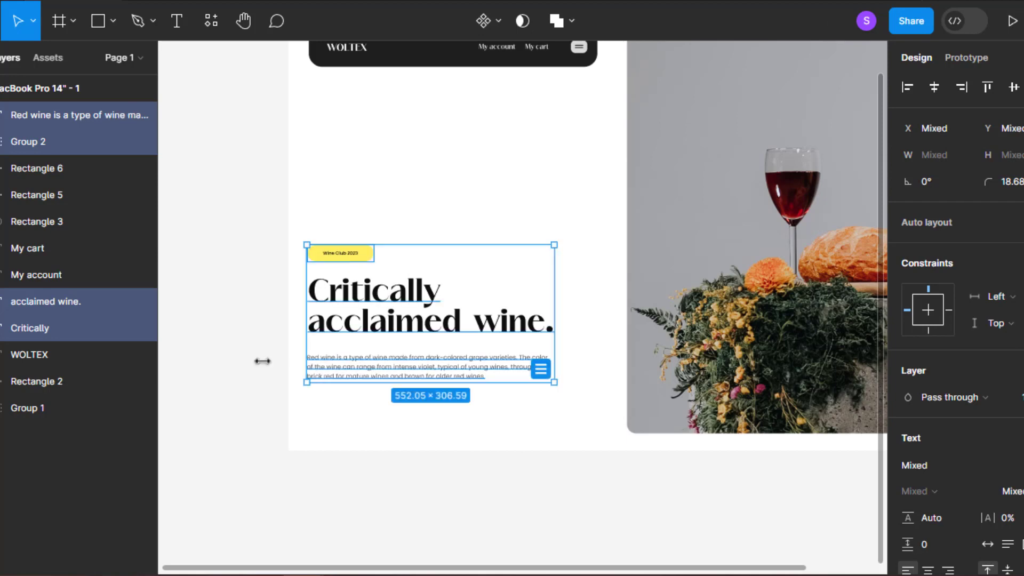
{"action": "left_click", "coordinate": [283, 382]}
{"action": "scroll", "coordinate": [410, 443], "scroll_direction": "up", "scroll_amount": 3}
{"action": "scroll", "coordinate": [405, 436], "scroll_direction": "left", "scroll_amount": 2}
{"action": "scroll", "coordinate": [439, 427], "scroll_direction": "up", "scroll_amount": 3}
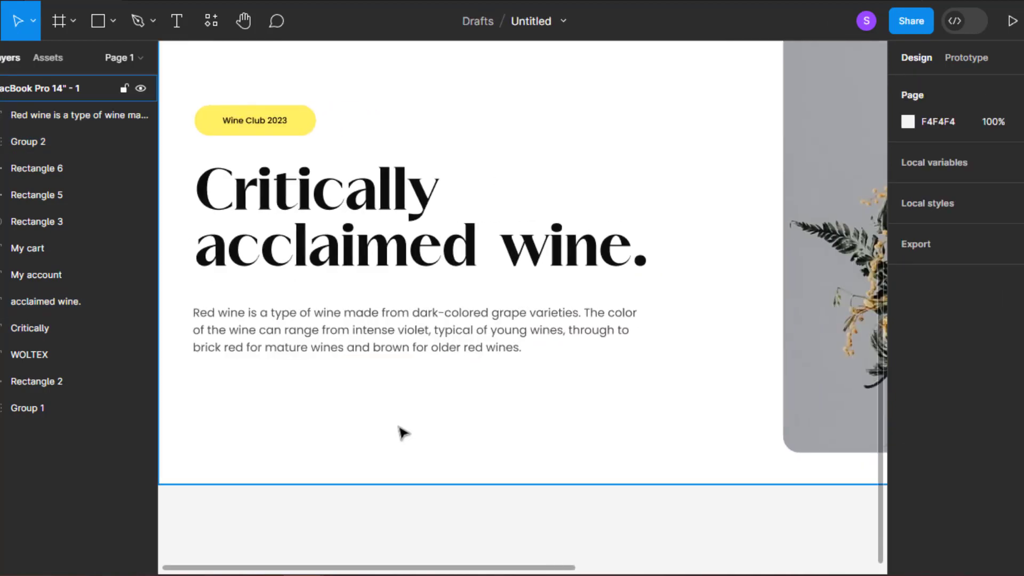
Draw a rectangle about 248 × 62 below the description for a button and set its corner radius to 15.
{"action": "scroll", "coordinate": [400, 426], "scroll_direction": "down", "scroll_amount": 2}
{"action": "left_click", "coordinate": [99, 23]}
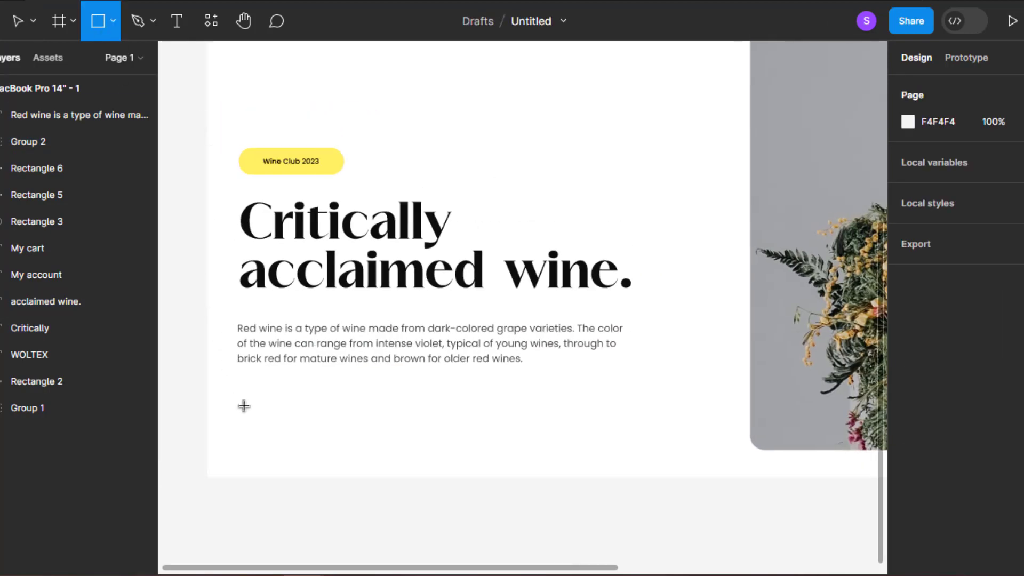
{"action": "left_click_drag", "start_coordinate": [244, 405], "coordinate": [422, 450]}
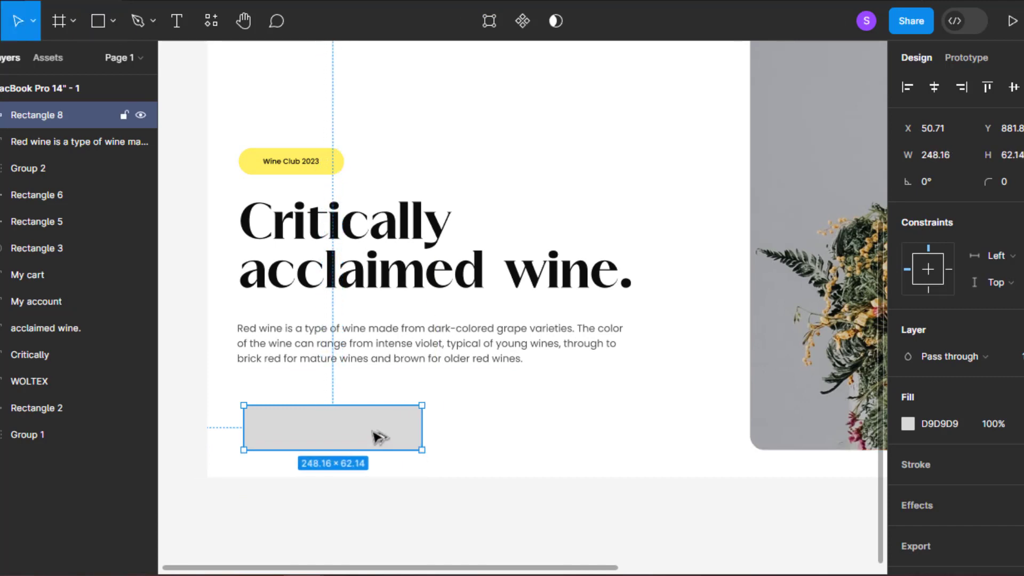
{"action": "left_click", "coordinate": [517, 429]}
{"action": "scroll", "coordinate": [356, 430], "scroll_direction": "up", "scroll_amount": 3}
{"action": "left_click", "coordinate": [424, 429]}
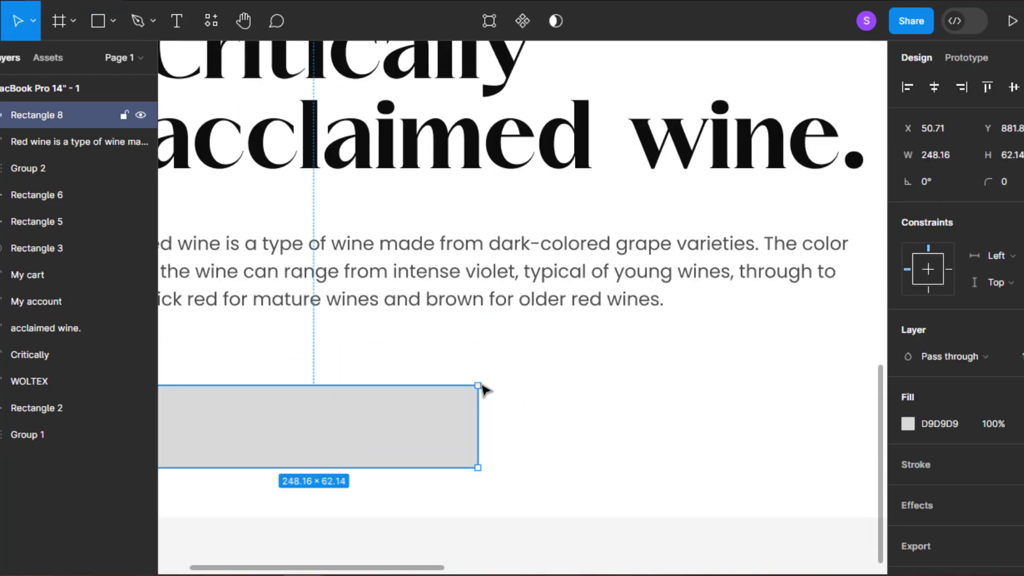
{"action": "scroll", "coordinate": [483, 390], "scroll_direction": "up", "scroll_amount": 3}
{"action": "left_click_drag", "start_coordinate": [488, 379], "coordinate": [433, 414]}
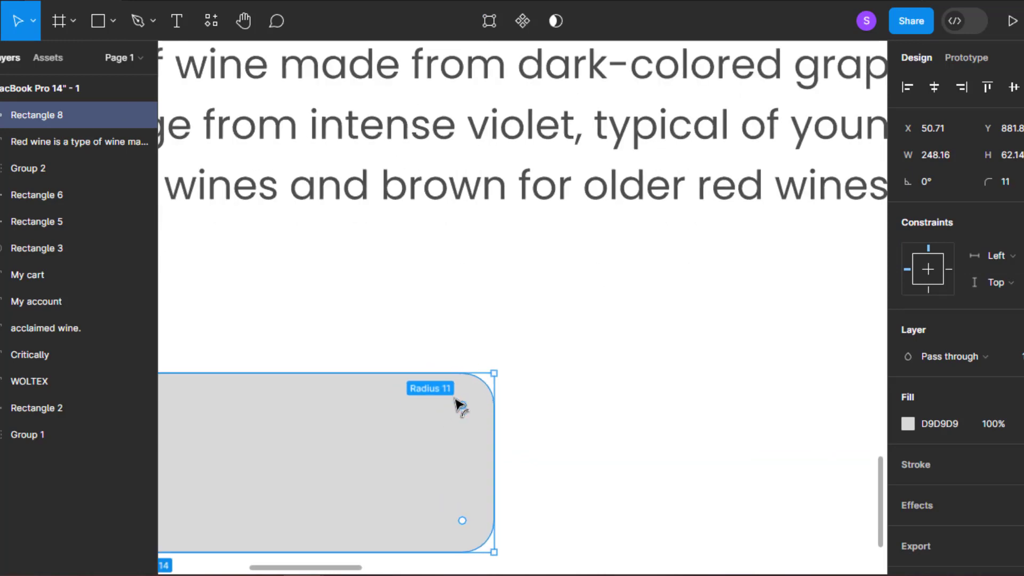
{"action": "left_click", "coordinate": [1005, 182]}
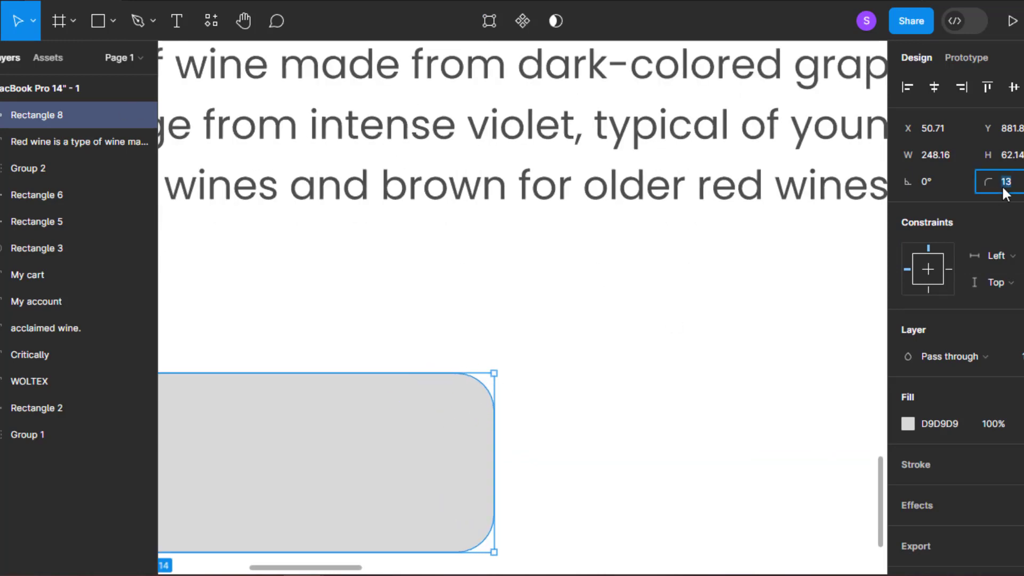
{"action": "type", "text": "15"}
{"action": "key", "text": "Return"}
{"action": "left_click", "coordinate": [646, 350]}
{"action": "scroll", "coordinate": [380, 430], "scroll_direction": "down", "scroll_amount": 6}
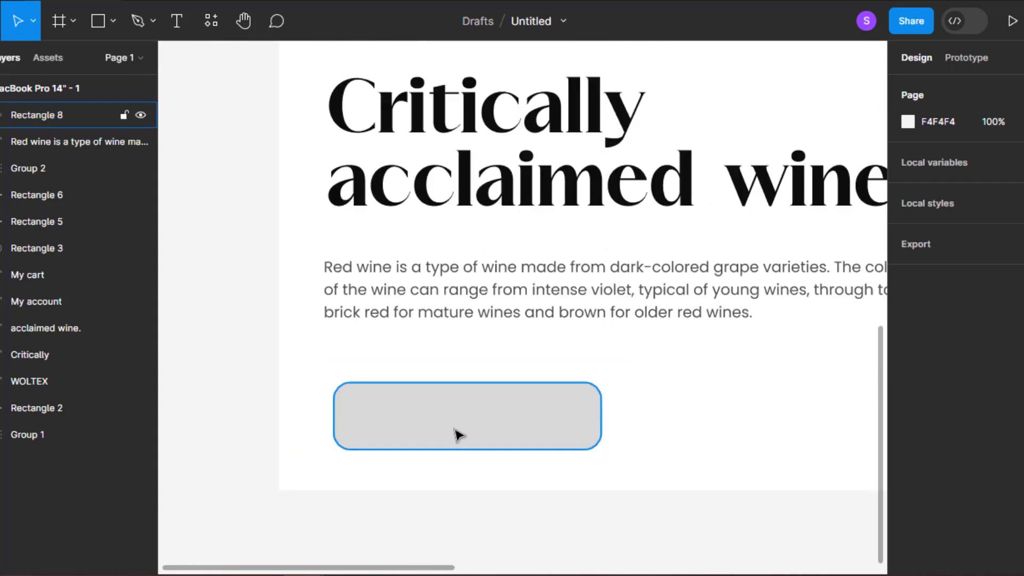
Try to copy the Wine Club 2023 label onto the grey button and bring it to the front.
{"action": "left_click", "coordinate": [441, 135]}
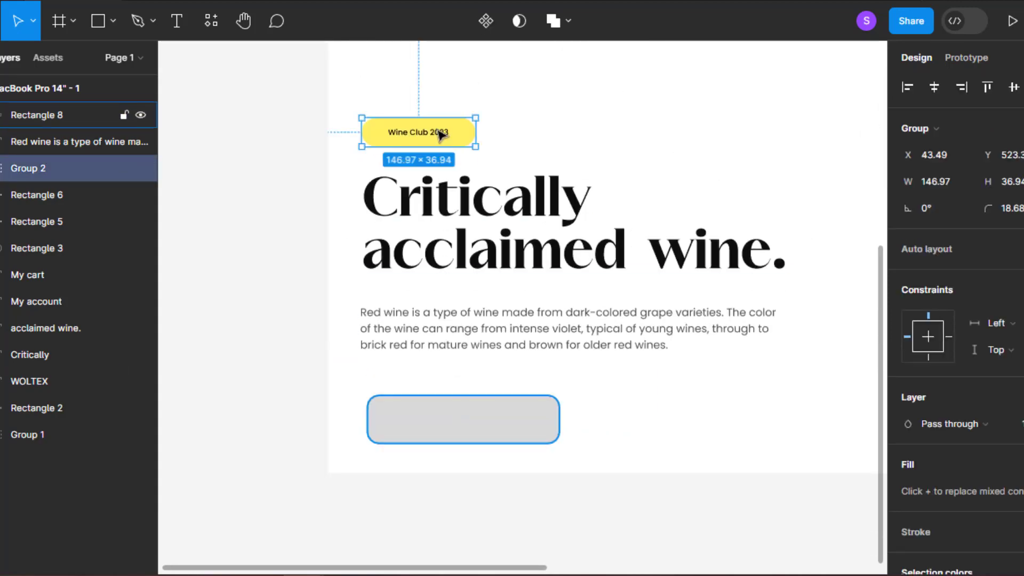
{"action": "double_click", "coordinate": [442, 134]}
{"action": "left_click_drag", "start_coordinate": [442, 134], "coordinate": [489, 424]}
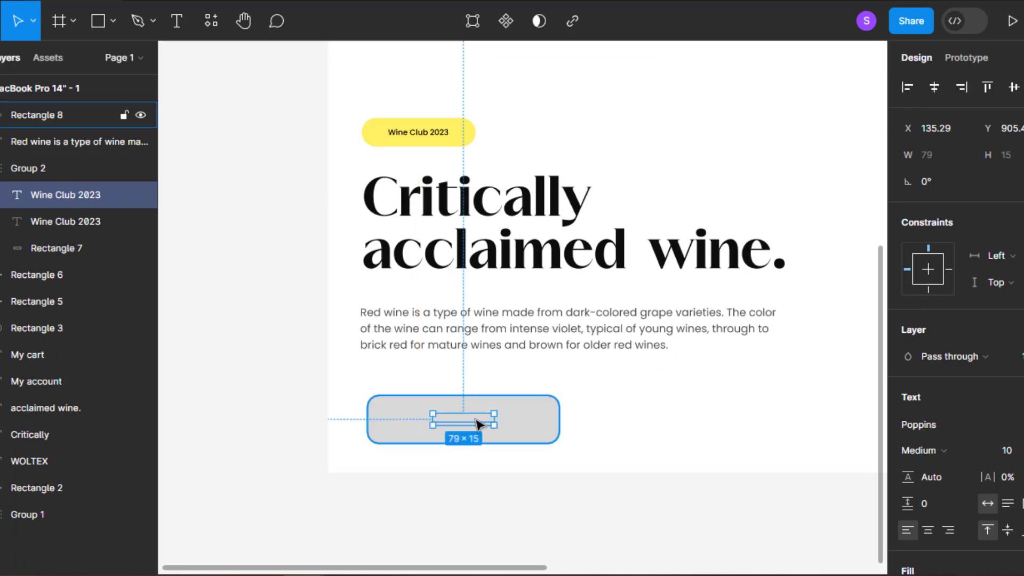
{"action": "right_click", "coordinate": [478, 424]}
{"action": "left_click", "coordinate": [532, 220]}
{"action": "left_click", "coordinate": [589, 435]}
{"action": "scroll", "coordinate": [490, 428], "scroll_direction": "up", "scroll_amount": 4}
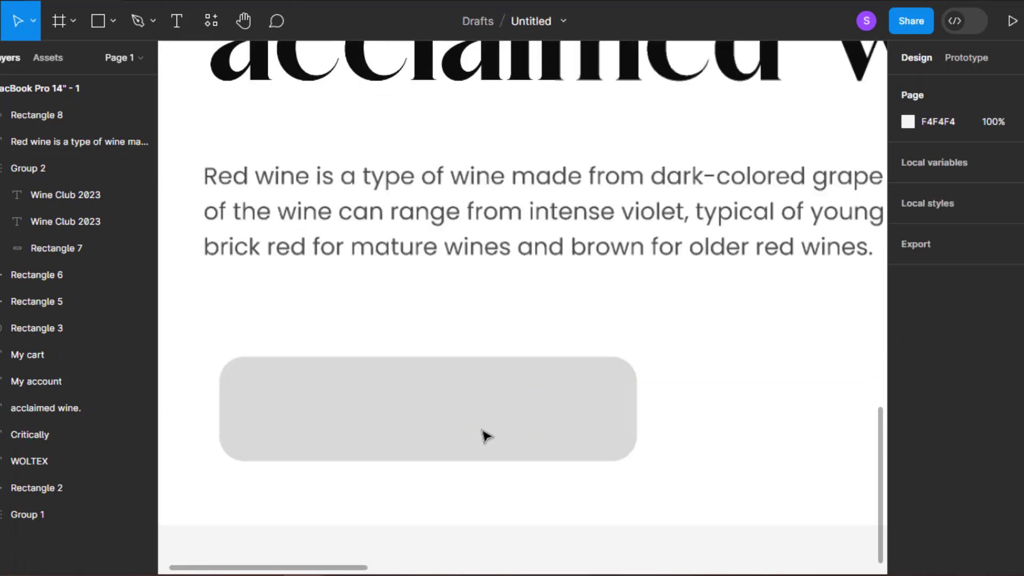
{"action": "key", "text": "ctrl+z"}
{"action": "key", "text": "ctrl+z"}
Try to add the text SHow now on the button, shifting the grey rectangle to uncover it.
{"action": "left_click", "coordinate": [176, 21]}
{"action": "left_click", "coordinate": [418, 427]}
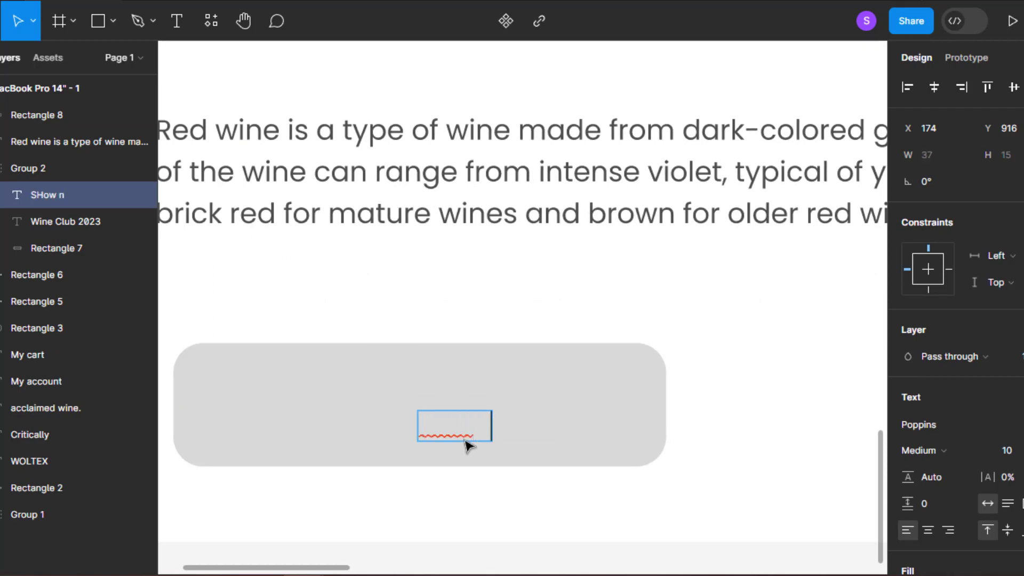
{"action": "left_click_drag", "start_coordinate": [596, 356], "coordinate": [648, 272]}
{"action": "left_click", "coordinate": [438, 450]}
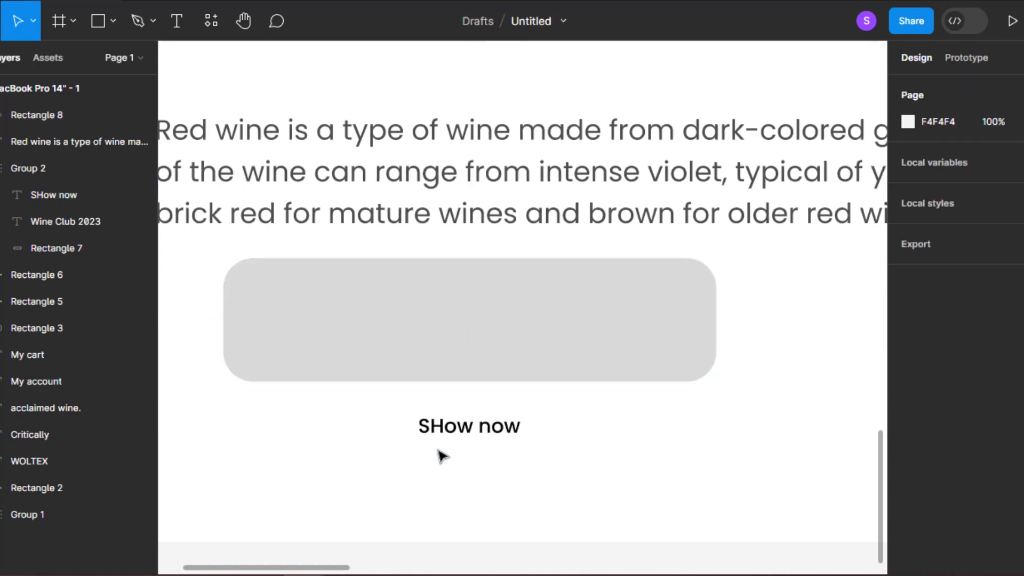
{"action": "left_click", "coordinate": [439, 442]}
{"action": "key", "text": "ctrl+z"}
{"action": "key", "text": "ctrl+z"}
{"action": "key", "text": "ctrl+z"}
Try to bring the SHow now text in front of the grey rectangle.
{"action": "right_click", "coordinate": [473, 433]}
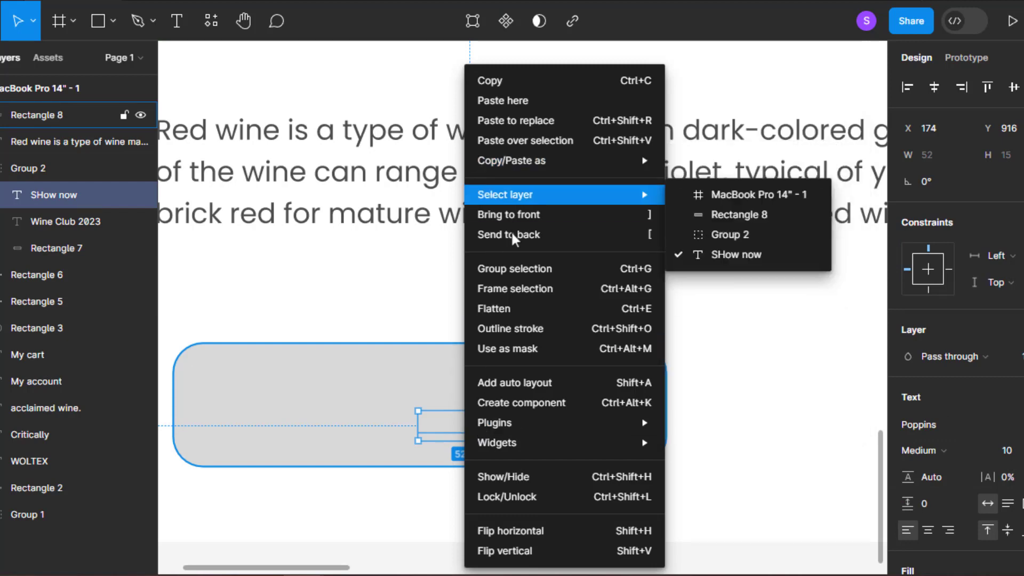
{"action": "left_click", "coordinate": [520, 219]}
{"action": "left_click_drag", "start_coordinate": [575, 352], "coordinate": [595, 312]}
{"action": "left_click", "coordinate": [496, 442]}
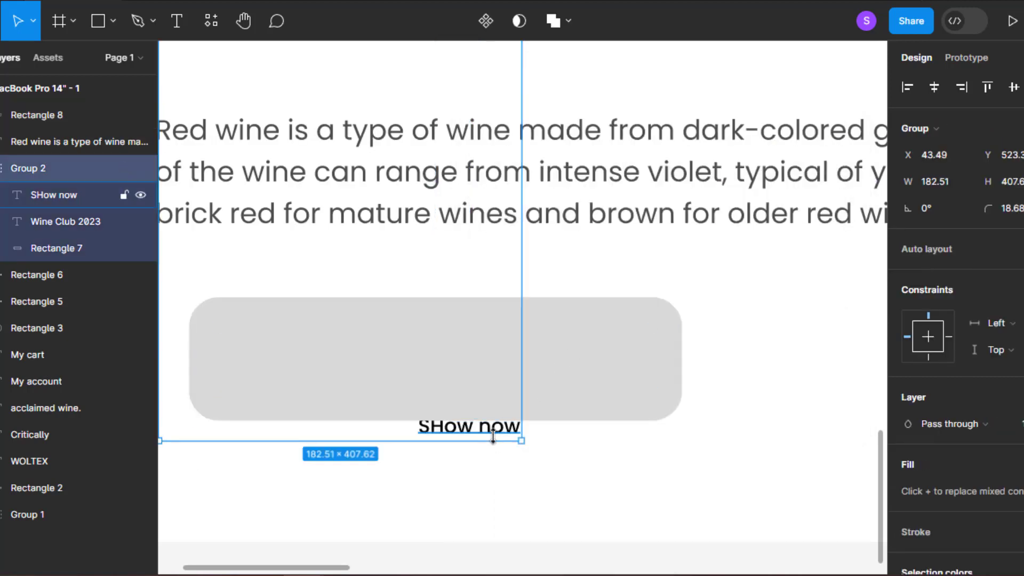
Undo the SHow now text and the rectangle moves, back to the plain grey button.
{"action": "key", "text": "ctrl+z"}
{"action": "key", "text": "ctrl+z"}
{"action": "key", "text": "ctrl+z"}
{"action": "scroll", "coordinate": [494, 437], "scroll_direction": "down", "scroll_amount": 3}
{"action": "key", "text": "ctrl+z"}
{"action": "key", "text": "ctrl+z"}
{"action": "key", "text": "ctrl+z"}
{"action": "key", "text": "ctrl+z"}
{"action": "key", "text": "ctrl+z"}
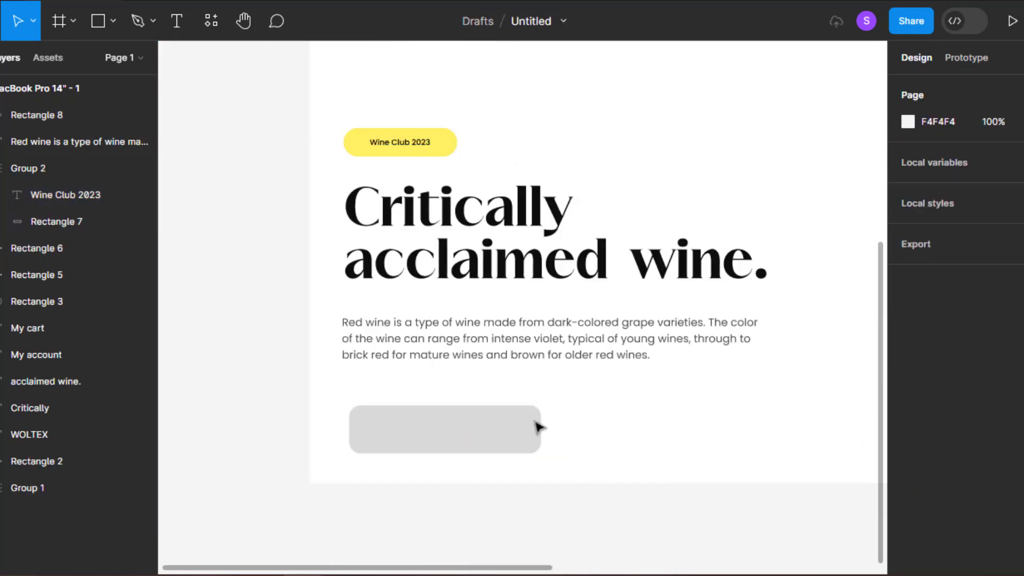
{"action": "key", "text": "ctrl+z"}
{"action": "key", "text": "ctrl+z"}
{"action": "key", "text": "ctrl+z"}
Add the text Shop now on the grey button and centre it horizontally within the rectangle.
{"action": "left_click", "coordinate": [188, 27]}
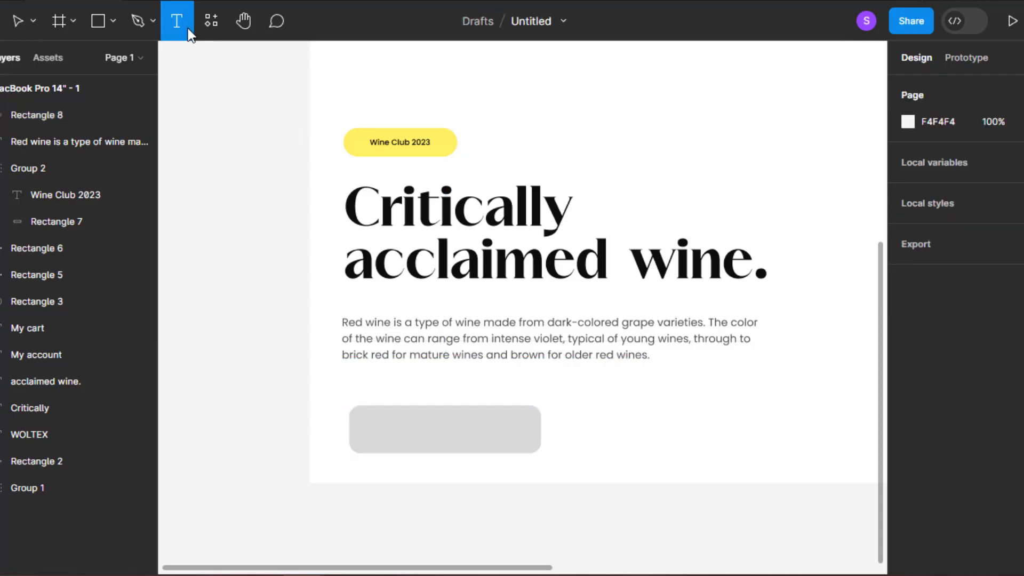
{"action": "left_click", "coordinate": [516, 470]}
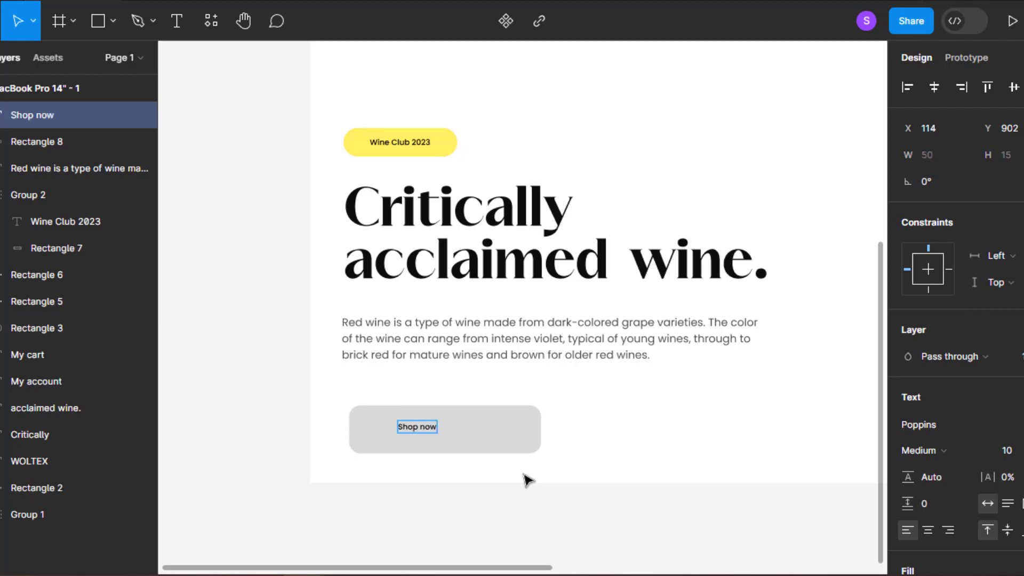
{"action": "scroll", "coordinate": [418, 434], "scroll_direction": "up", "scroll_amount": 3}
{"action": "left_click_drag", "start_coordinate": [418, 434], "coordinate": [467, 437]}
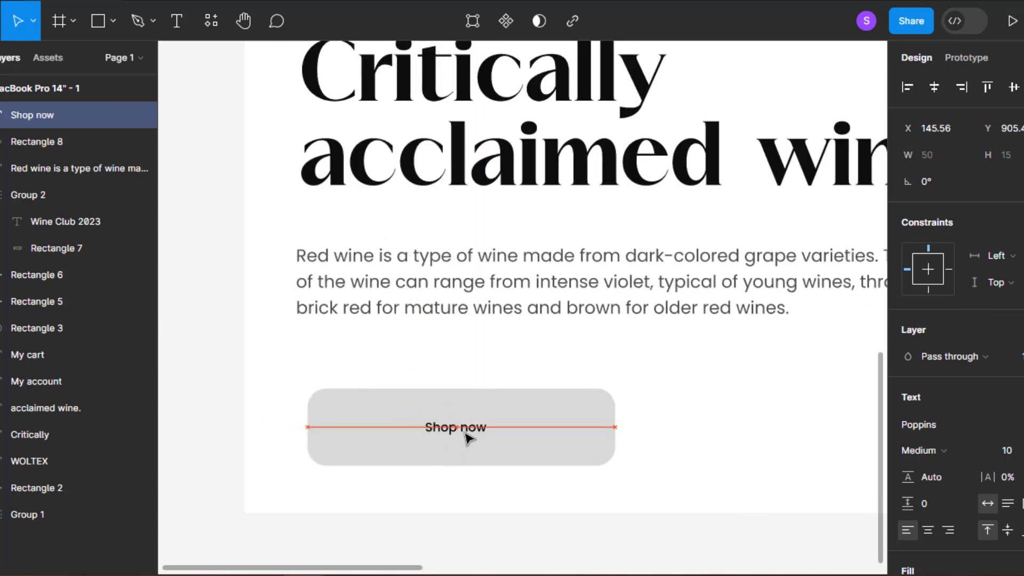
{"action": "left_click", "coordinate": [537, 436], "text": "shift"}
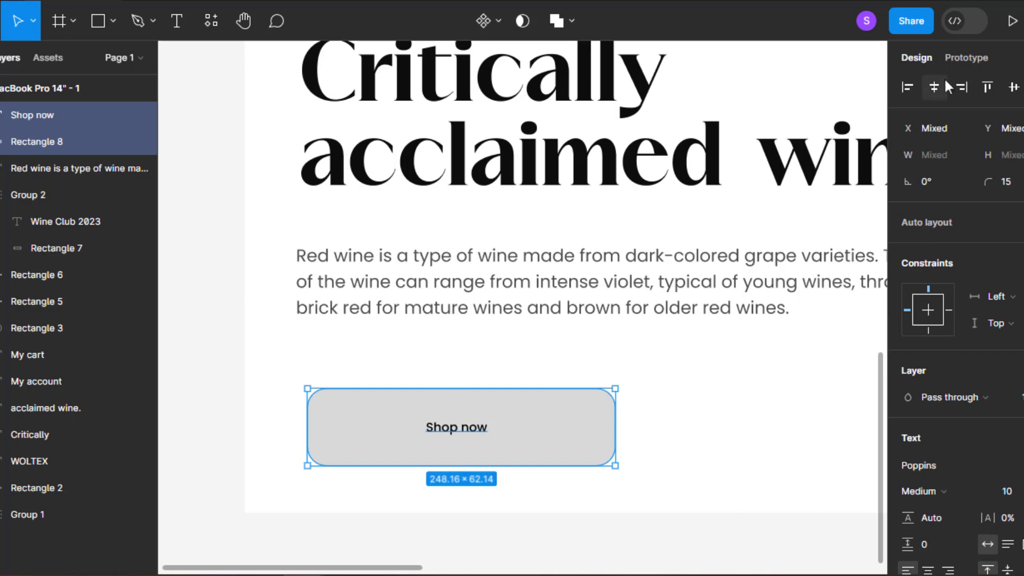
{"action": "left_click", "coordinate": [944, 86]}
Set the Shop now font size to 20 and scale the text down to about 18.65.
{"action": "left_click", "coordinate": [478, 433]}
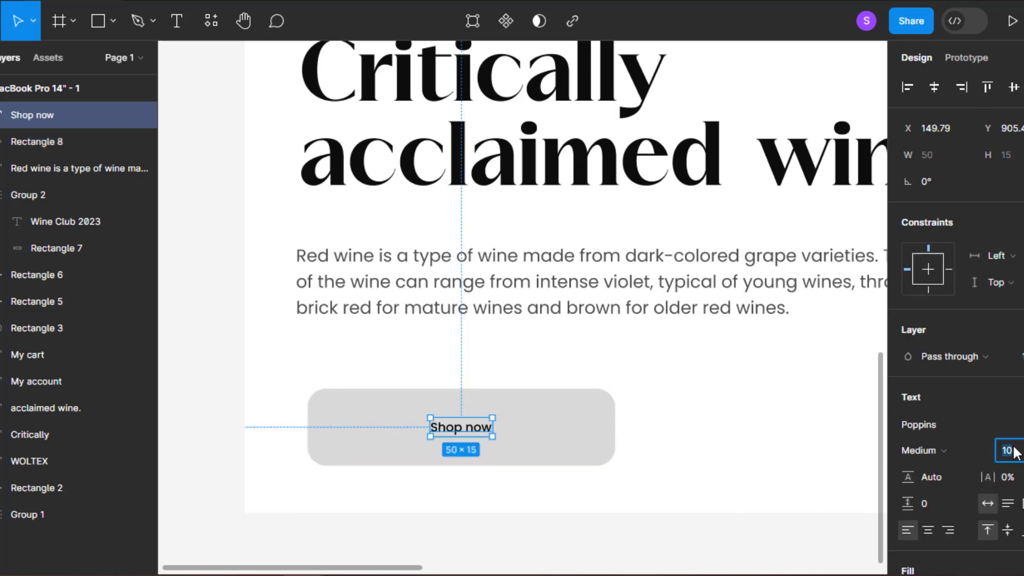
{"action": "type", "text": "20"}
{"action": "key", "text": "Return"}
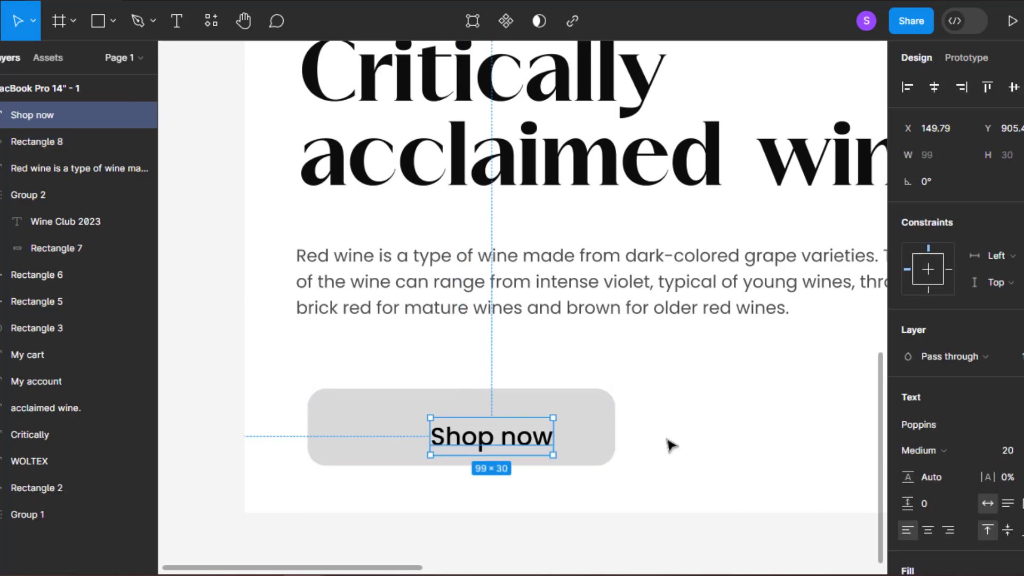
{"action": "mouse_move", "coordinate": [526, 448]}
{"action": "left_mouse_down"}
{"action": "mouse_move", "coordinate": [496, 439]}
{"action": "mouse_move", "coordinate": [517, 446]}
{"action": "left_mouse_up"}
{"action": "key", "text": "k"}
{"action": "key", "text": "v"}
Centre the enlarged Shop now text horizontally and vertically within the grey button.
{"action": "left_click", "coordinate": [570, 431], "text": "shift"}
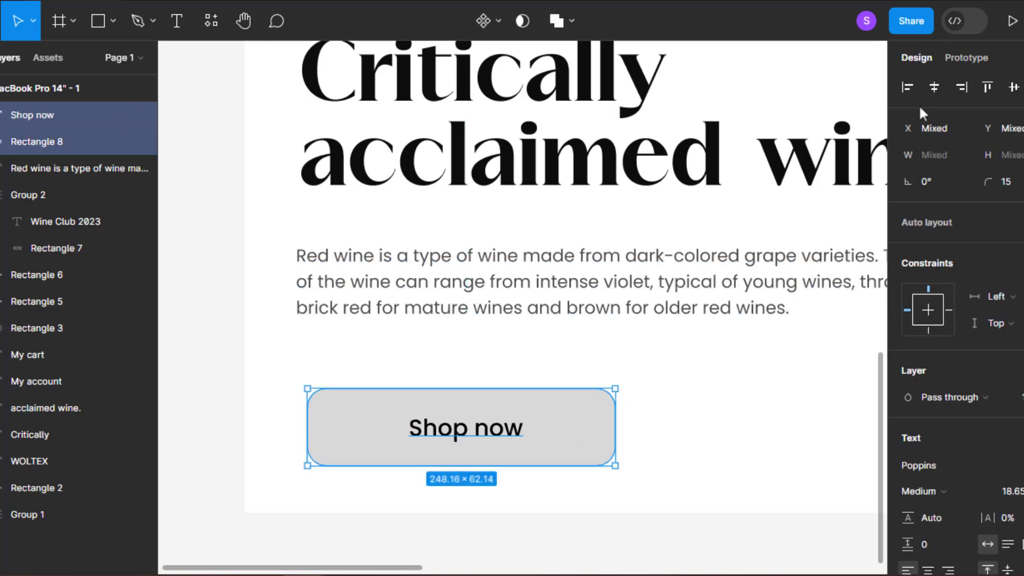
{"action": "left_click", "coordinate": [934, 87]}
{"action": "left_click", "coordinate": [1014, 88]}
{"action": "left_click", "coordinate": [712, 373]}
{"action": "scroll", "coordinate": [583, 417], "scroll_direction": "down", "scroll_amount": 2}
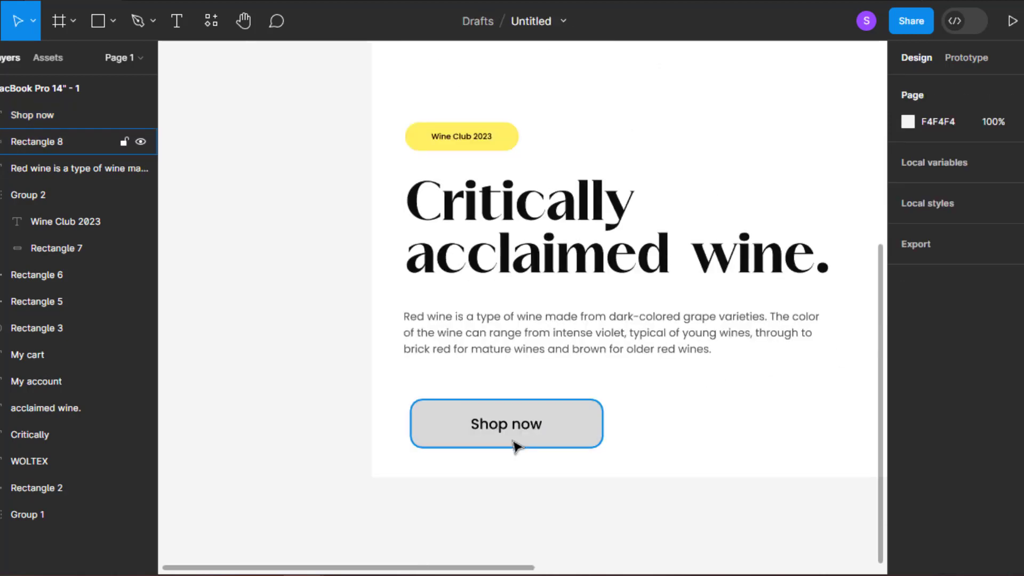
Reduce the button rectangle's height to about 56 and reposition it around the Shop now text.
{"action": "scroll", "coordinate": [516, 447], "scroll_direction": "up", "scroll_amount": 5}
{"action": "left_click", "coordinate": [521, 355]}
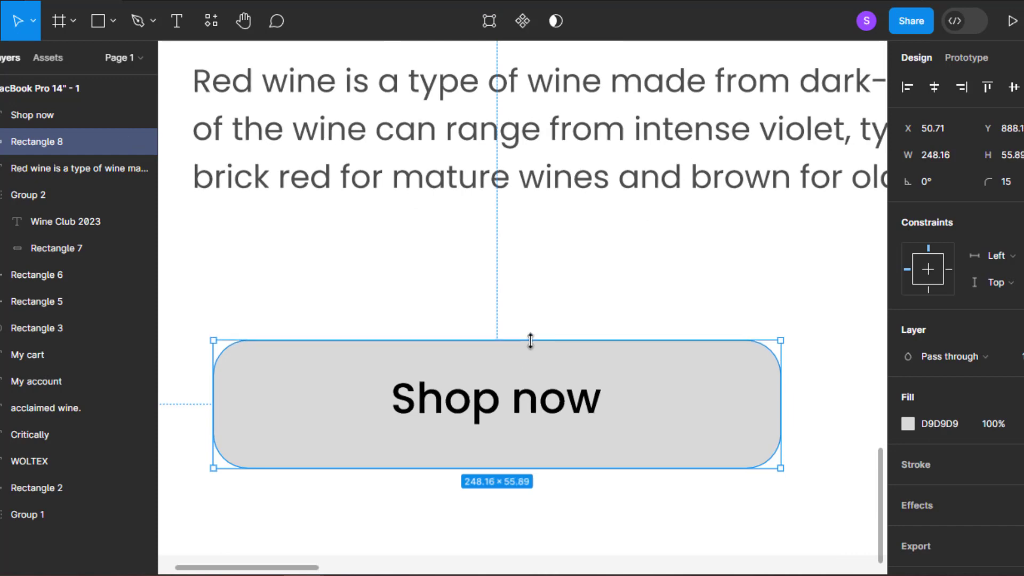
{"action": "left_click", "coordinate": [510, 422]}
{"action": "left_click", "coordinate": [516, 450]}
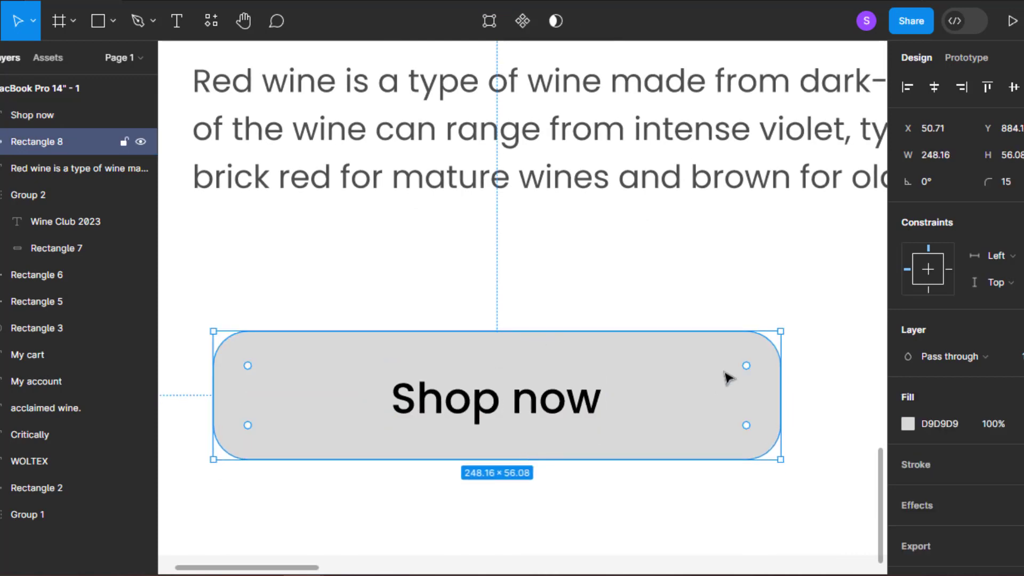
Set the button rectangle's corner radius to 17.
{"action": "left_click", "coordinate": [1021, 185]}
{"action": "type", "text": "17"}
{"action": "key", "text": "Return"}
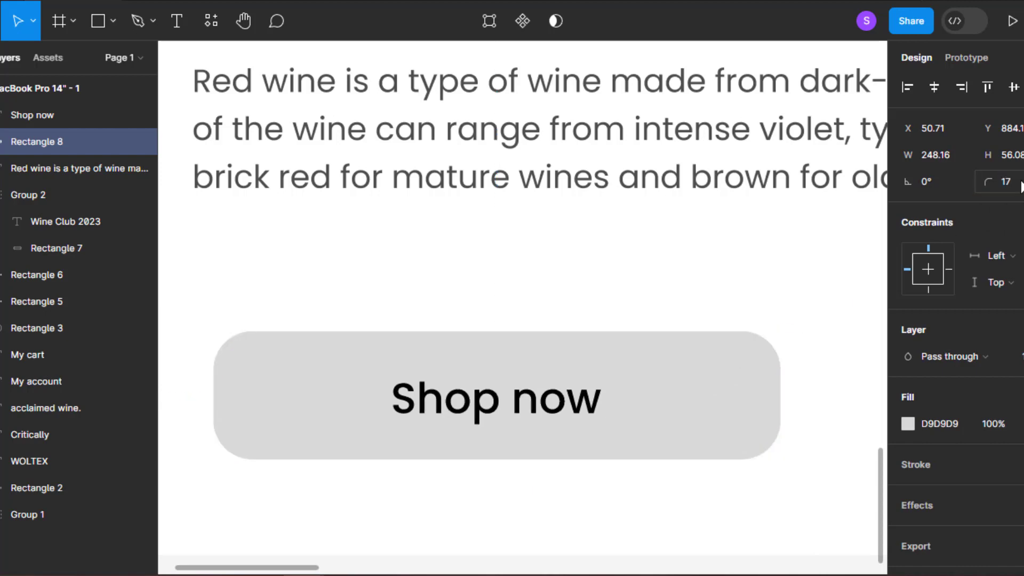
{"action": "left_click", "coordinate": [729, 251]}
{"action": "scroll", "coordinate": [723, 251], "scroll_direction": "down", "scroll_amount": 4}
{"action": "left_click_drag", "start_coordinate": [596, 396], "coordinate": [398, 398]}
{"action": "scroll", "coordinate": [456, 411], "scroll_direction": "up", "scroll_amount": 2}
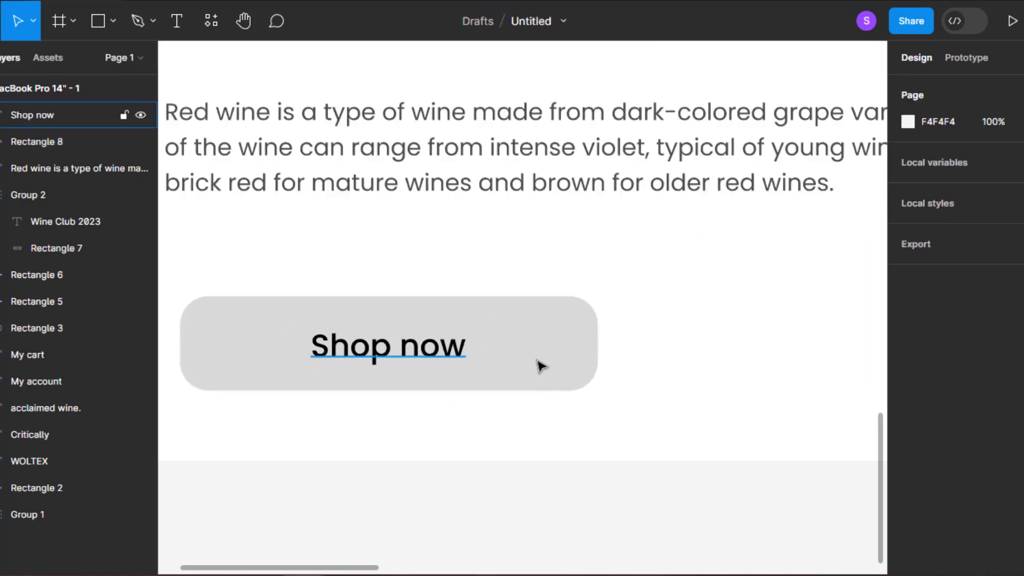
Change the button rectangle's fill to a dark charcoal and select the Shop now text.
{"action": "left_click", "coordinate": [541, 361]}
{"action": "left_click", "coordinate": [907, 424]}
{"action": "left_click_drag", "start_coordinate": [691, 327], "coordinate": [675, 318]}
{"action": "left_click", "coordinate": [389, 341]}
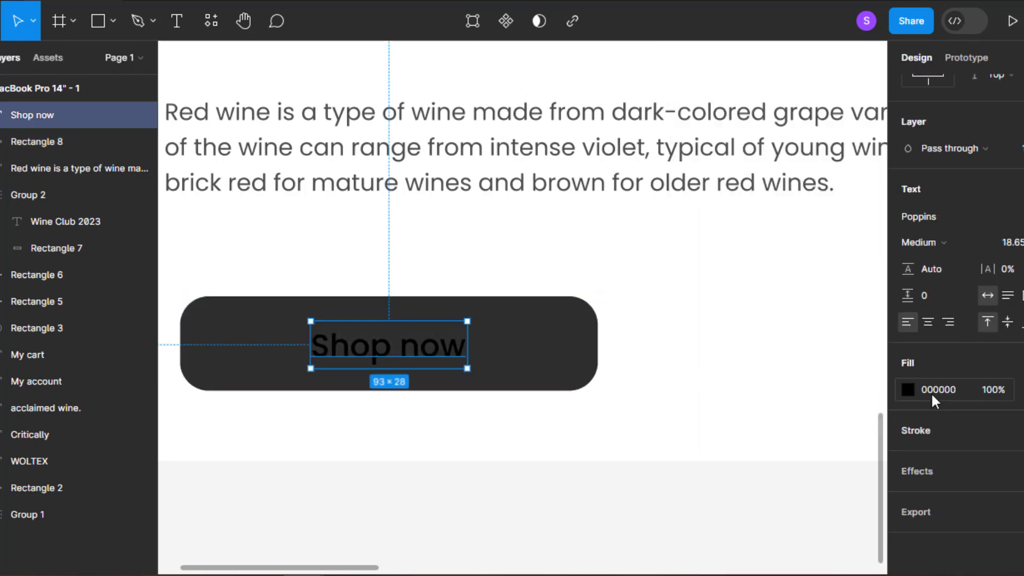
{"action": "scroll", "coordinate": [674, 350], "scroll_direction": "down", "scroll_amount": 6}
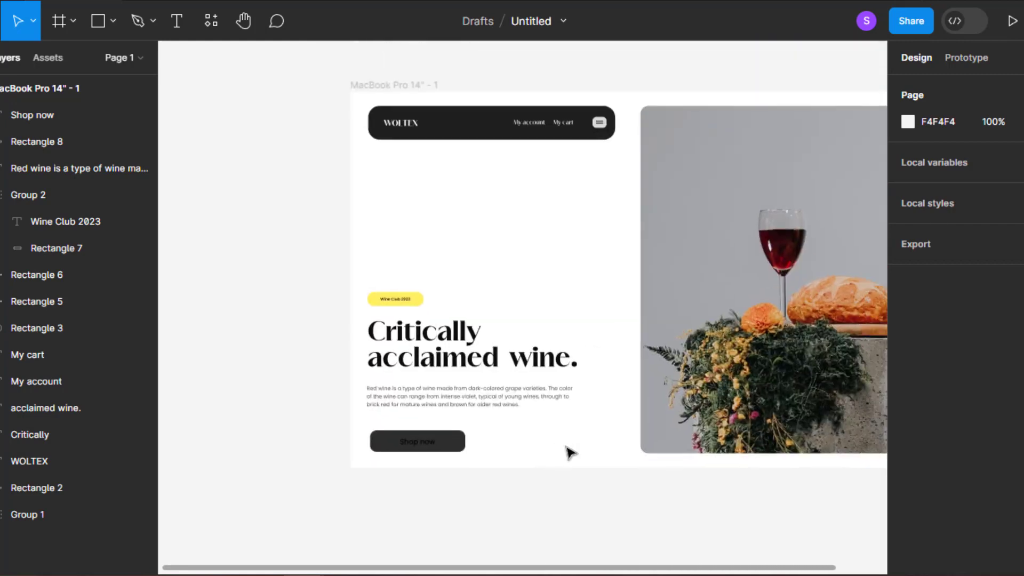
Fill the MacBook Pro 14" frame with the orange DA7B42 sampled from the flower in the photo and open its fill colour.
{"action": "left_click", "coordinate": [405, 87]}
{"action": "scroll", "coordinate": [518, 240], "scroll_direction": "down", "scroll_amount": 3}
{"action": "left_click_drag", "start_coordinate": [560, 256], "coordinate": [533, 277]}
{"action": "scroll", "coordinate": [586, 331], "scroll_direction": "up", "scroll_amount": 3}
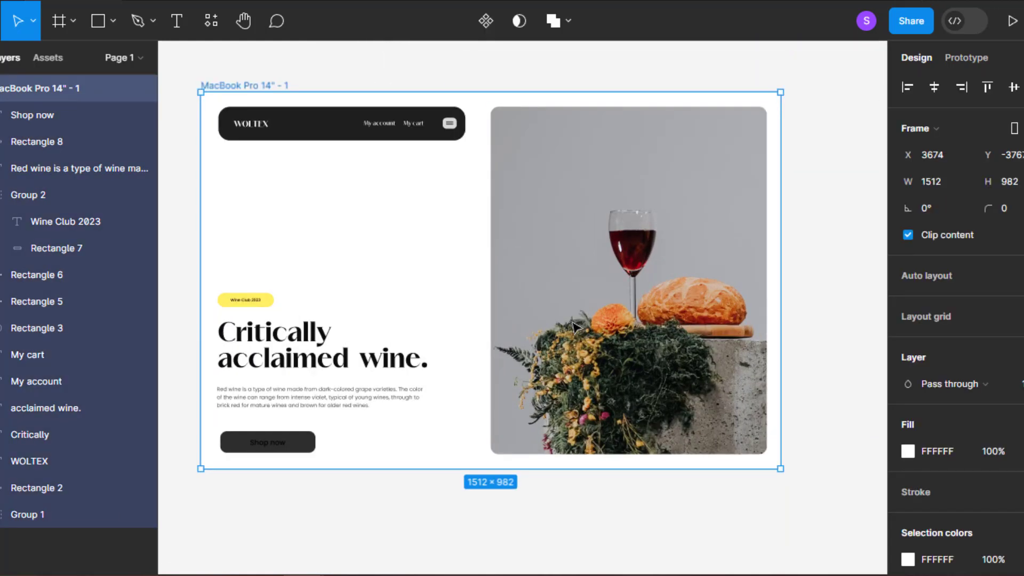
{"action": "key", "text": "i"}
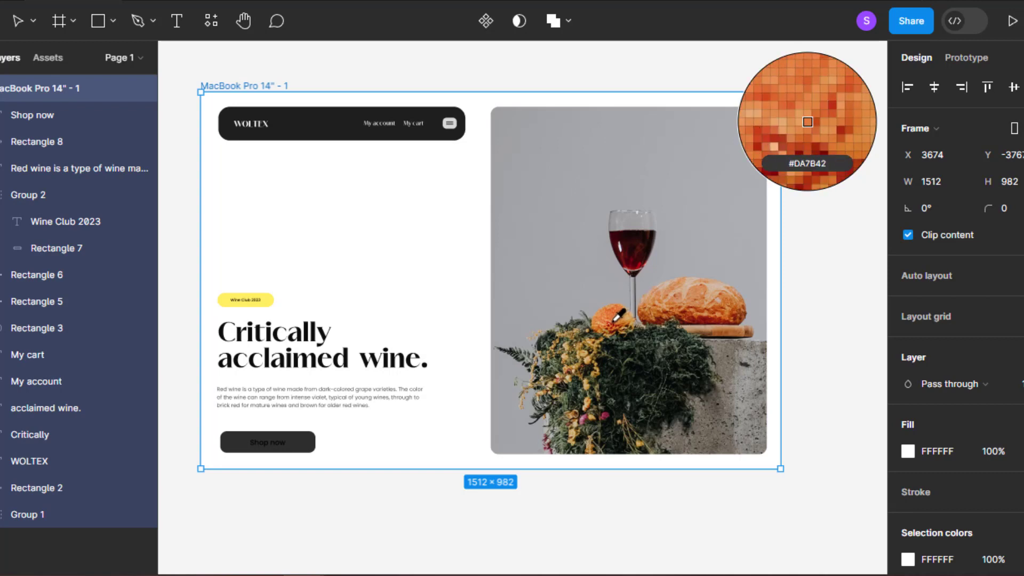
{"action": "left_click", "coordinate": [614, 323]}
{"action": "left_click", "coordinate": [906, 451]}
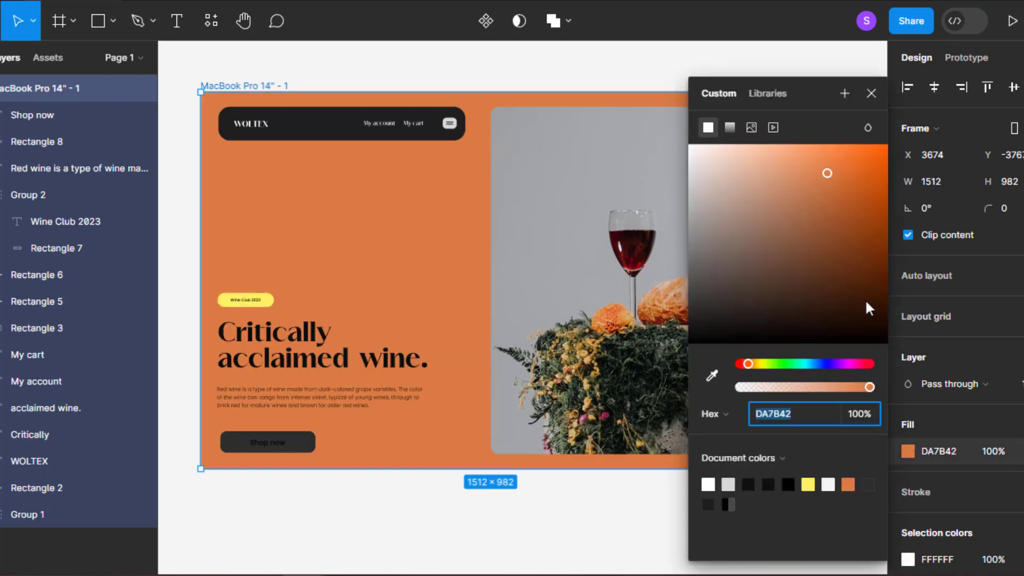
Change the MacBook Pro 14" frame's fill to the pale pink FBF1EB.
{"action": "left_click_drag", "start_coordinate": [836, 165], "coordinate": [702, 153]}
{"action": "left_click", "coordinate": [871, 93]}
Recolour the Shop now text with the pale pink sampled from the frame background.
{"action": "scroll", "coordinate": [366, 331], "scroll_direction": "up", "scroll_amount": 5}
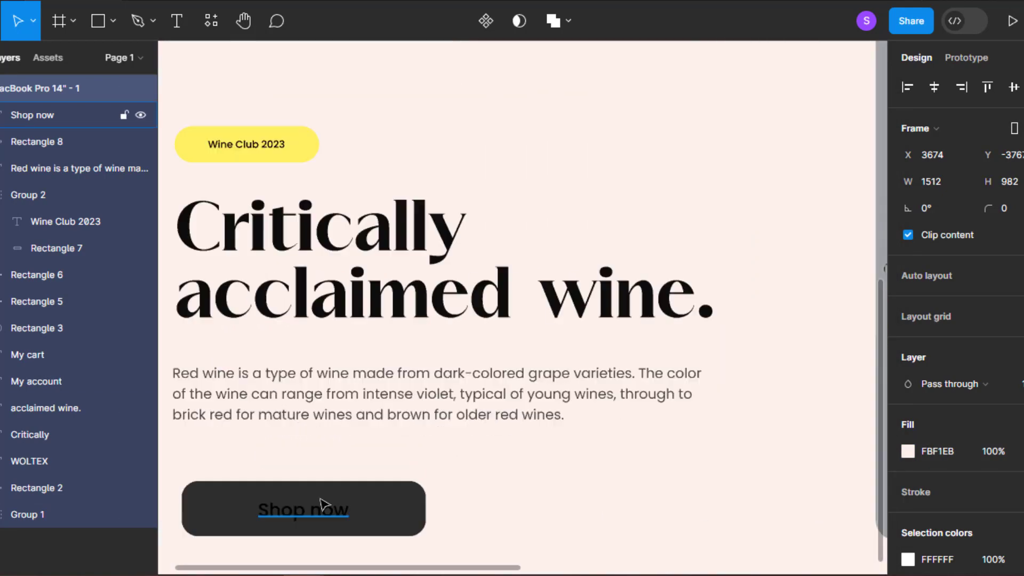
{"action": "left_click", "coordinate": [314, 511]}
{"action": "key", "text": "i"}
{"action": "left_click", "coordinate": [807, 121]}
{"action": "scroll", "coordinate": [537, 276], "scroll_direction": "down", "scroll_amount": 3}
{"action": "left_click", "coordinate": [502, 403]}
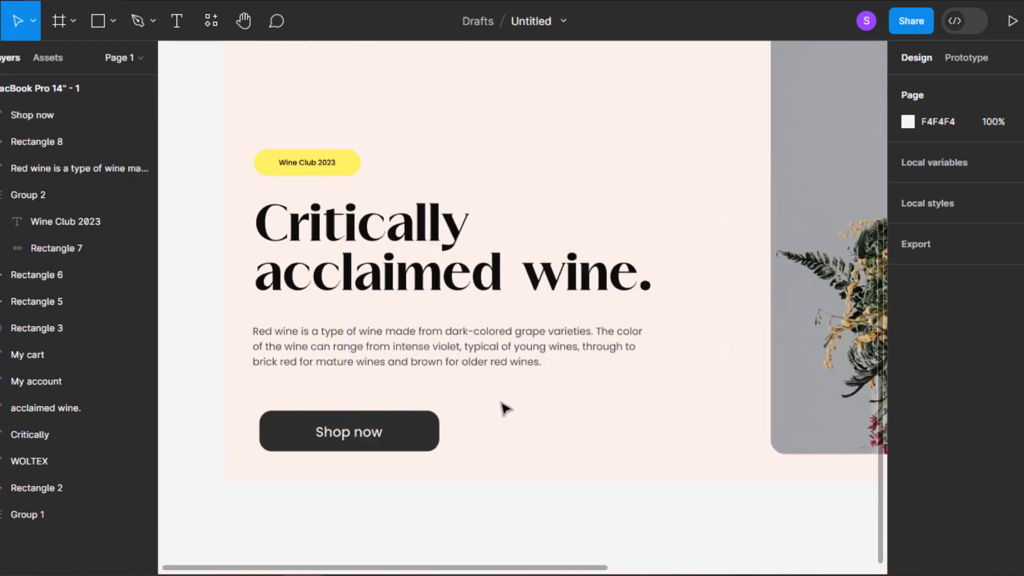
Duplicate the Shop now label and its charcoal rectangle about 20 to the right of the original button.
{"action": "left_click", "coordinate": [375, 432]}
{"action": "left_click", "coordinate": [421, 435], "text": "shift"}
{"action": "left_click_drag", "start_coordinate": [414, 438], "coordinate": [613, 447], "text": "alt"}
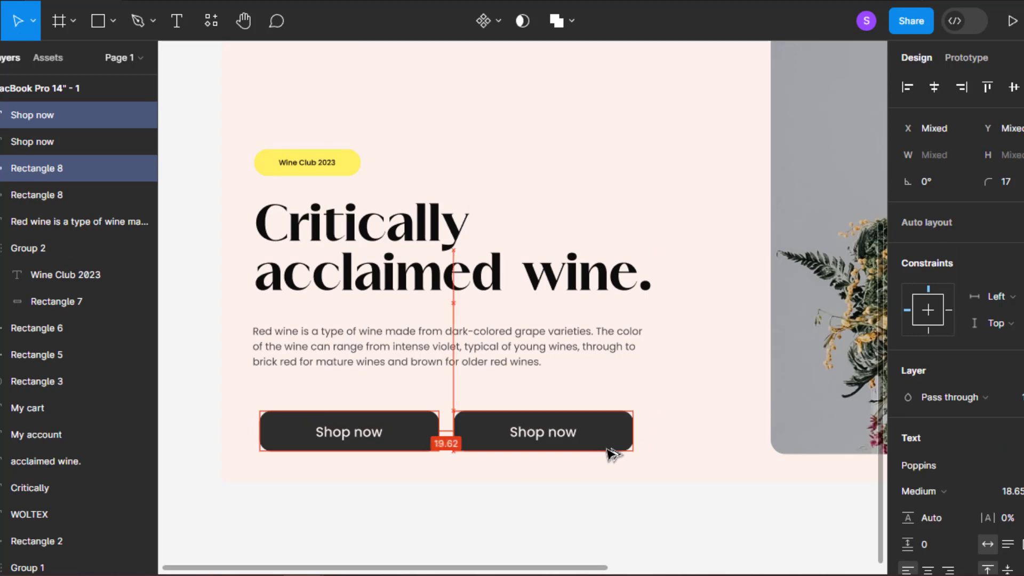
Remove the duplicated button rectangle's fill and give it a thin dark stroke.
{"action": "scroll", "coordinate": [610, 451], "scroll_direction": "up", "scroll_amount": 2, "text": "ctrl"}
{"action": "scroll", "coordinate": [603, 438], "scroll_direction": "down", "scroll_amount": 1}
{"action": "left_click", "coordinate": [1023, 424]}
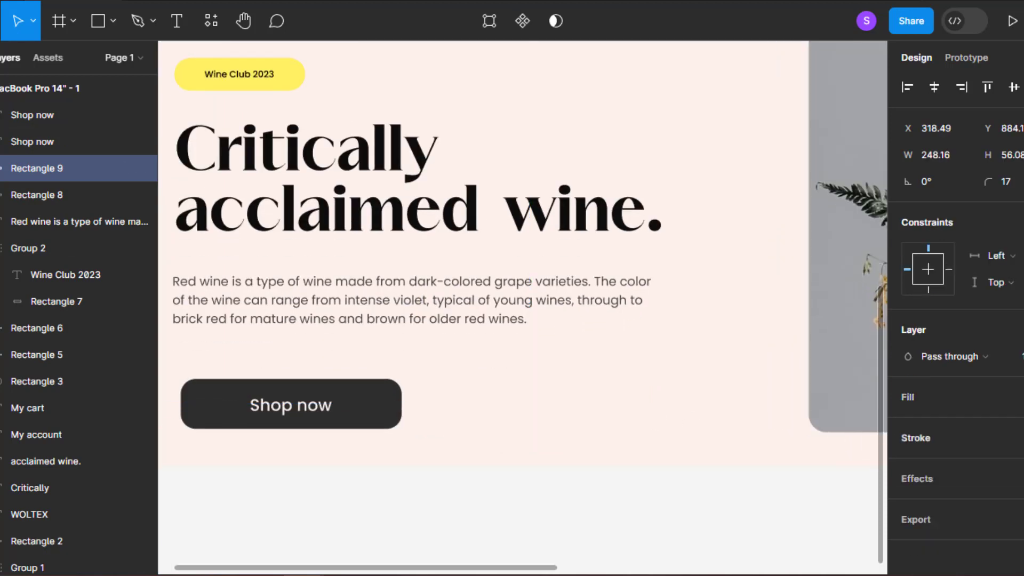
{"action": "left_click", "coordinate": [1022, 438]}
{"action": "scroll", "coordinate": [425, 377], "scroll_direction": "up", "scroll_amount": 2, "text": "ctrl"}
{"action": "left_click", "coordinate": [338, 472]}
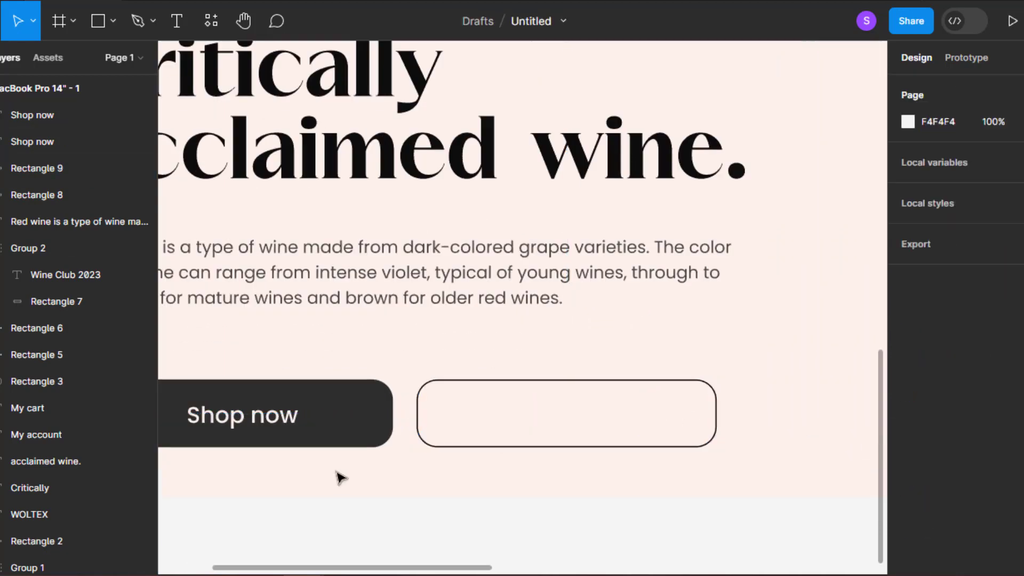
Copy the Shop now text into the outlined button and bring it to the front.
{"action": "left_click_drag", "start_coordinate": [277, 427], "coordinate": [608, 427], "text": "alt"}
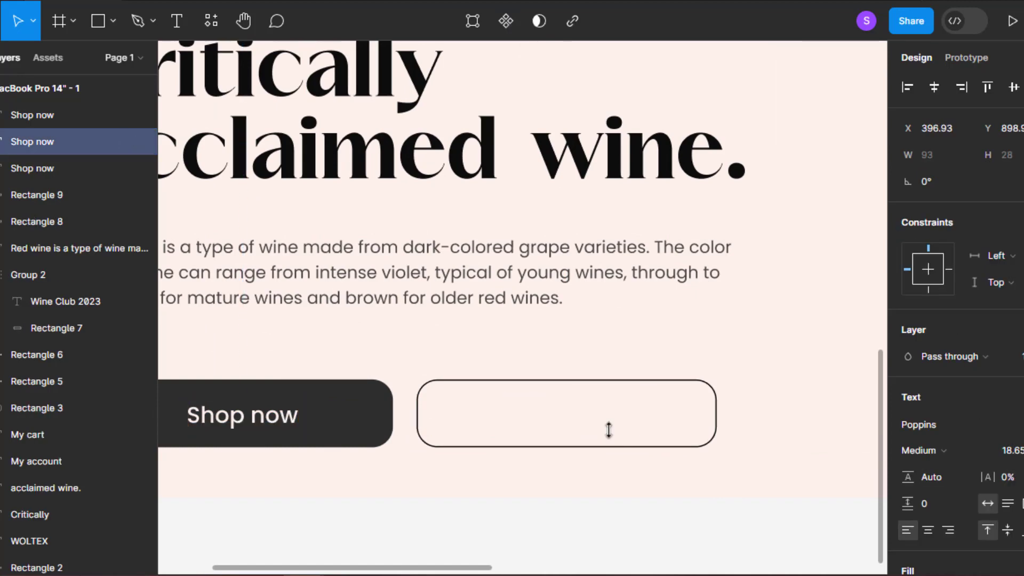
{"action": "right_click", "coordinate": [577, 424]}
{"action": "left_click", "coordinate": [592, 212]}
{"action": "right_click", "coordinate": [561, 419]}
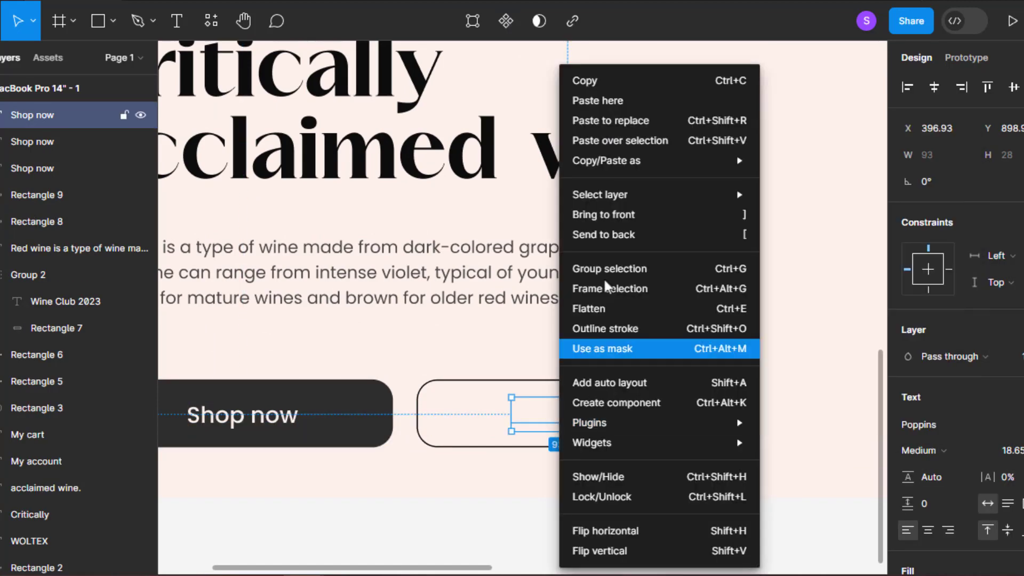
{"action": "left_click", "coordinate": [831, 544]}
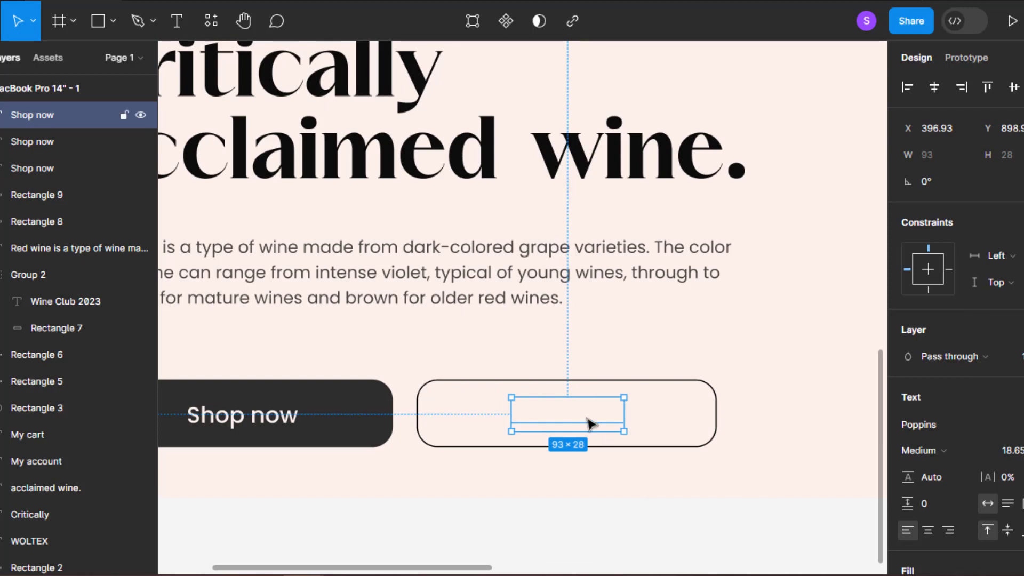
Recolour the outlined button's Shop now text with the charcoal sampled from the filled button.
{"action": "scroll", "coordinate": [914, 430], "scroll_direction": "down", "scroll_amount": 3}
{"action": "left_click", "coordinate": [937, 431]}
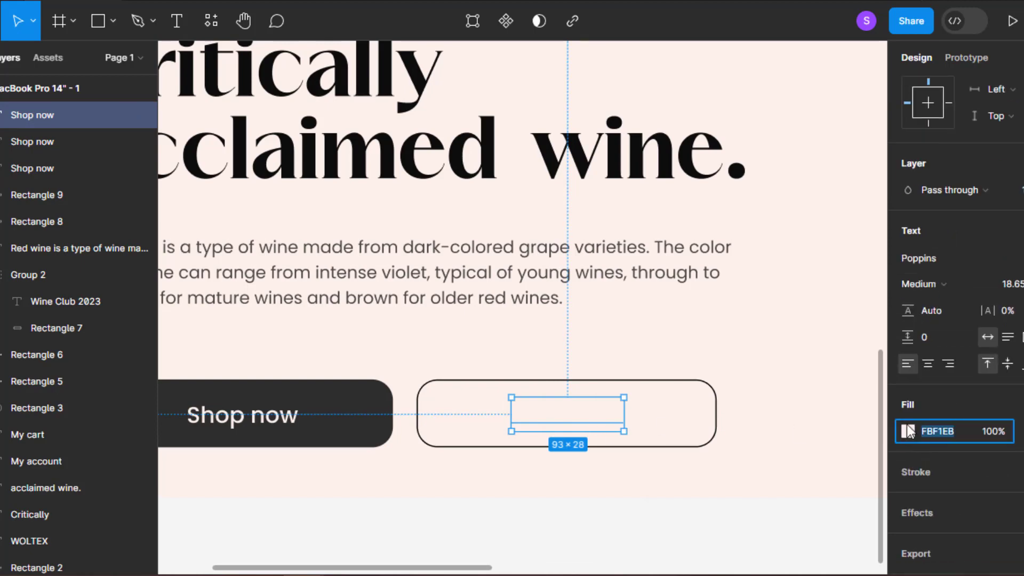
{"action": "left_click", "coordinate": [908, 431]}
{"action": "left_click_drag", "start_coordinate": [722, 335], "coordinate": [636, 331]}
{"action": "left_click", "coordinate": [711, 375]}
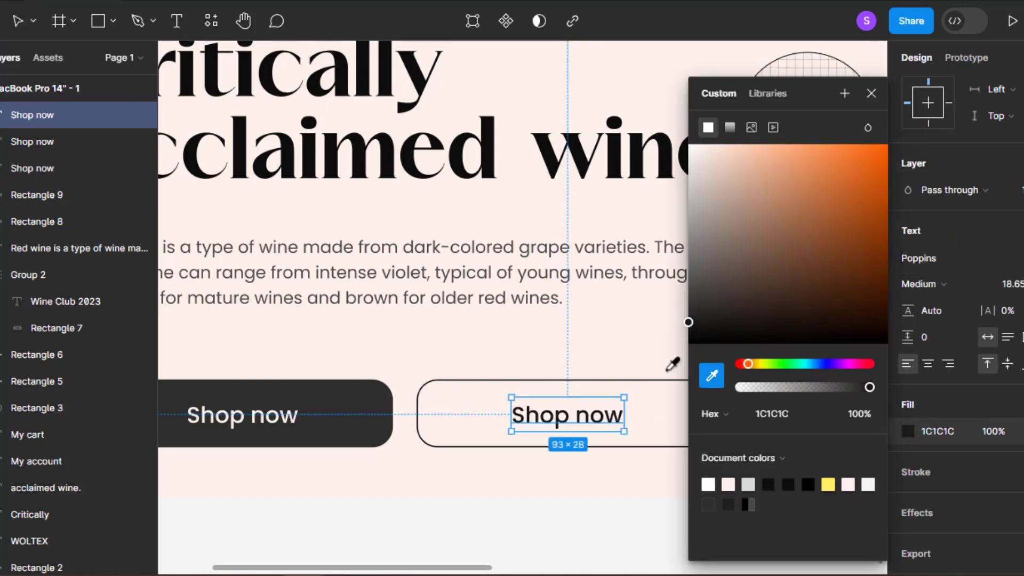
{"action": "left_click", "coordinate": [363, 395]}
{"action": "left_click", "coordinate": [871, 93]}
{"action": "left_click", "coordinate": [582, 523]}
Select both buttons with their labels and widen them together to about 584 overall.
{"action": "scroll", "coordinate": [582, 524], "scroll_direction": "down", "scroll_amount": 3}
{"action": "scroll", "coordinate": [492, 508], "scroll_direction": "down", "scroll_amount": 3}
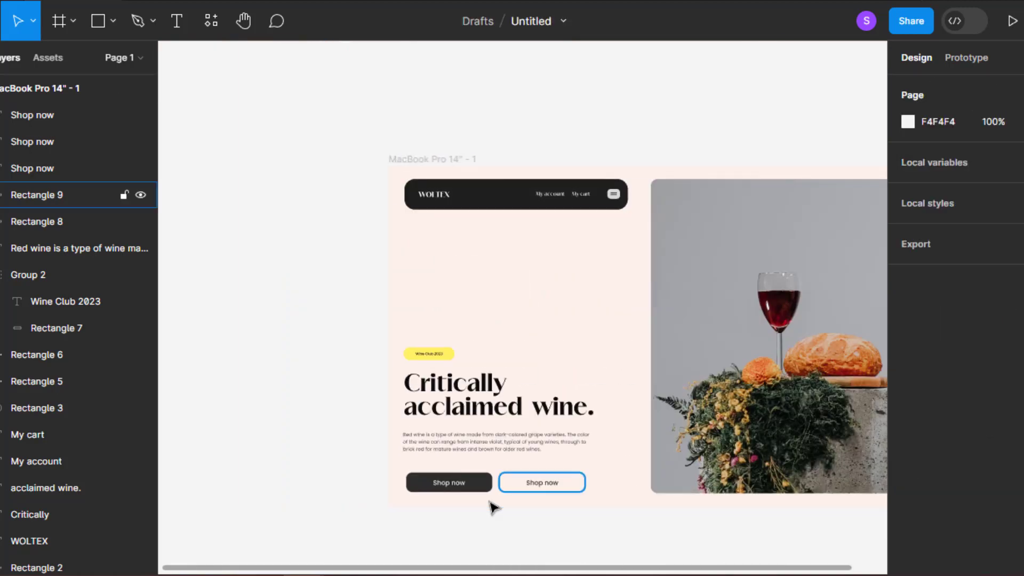
{"action": "scroll", "coordinate": [492, 508], "scroll_direction": "up", "scroll_amount": 2}
{"action": "scroll", "coordinate": [492, 508], "scroll_direction": "down", "scroll_amount": 2}
{"action": "scroll", "coordinate": [491, 507], "scroll_direction": "up", "scroll_amount": 2}
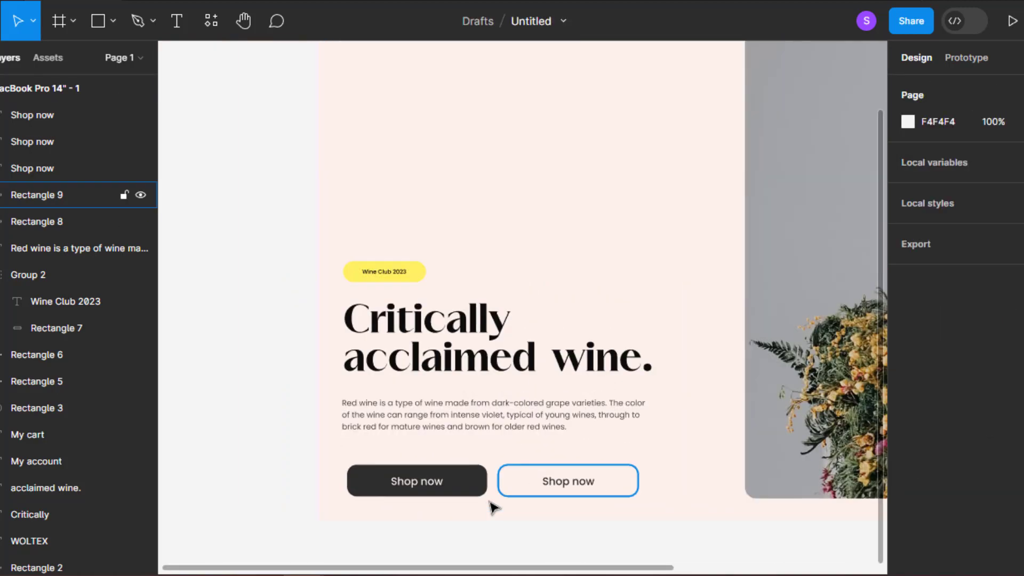
{"action": "scroll", "coordinate": [492, 508], "scroll_direction": "up", "scroll_amount": 1}
{"action": "left_click", "coordinate": [395, 482]}
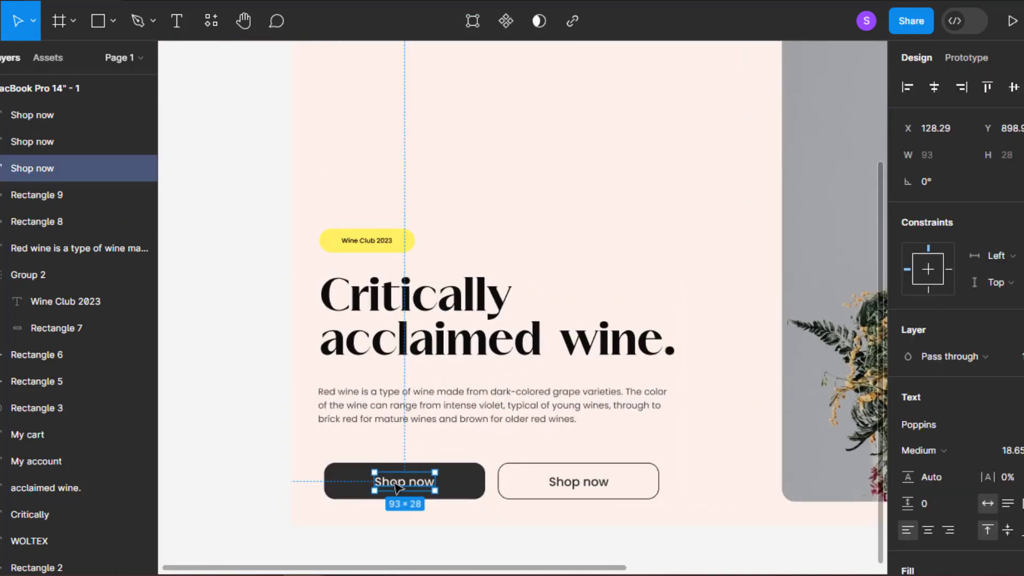
{"action": "left_click", "coordinate": [475, 488], "text": "shift"}
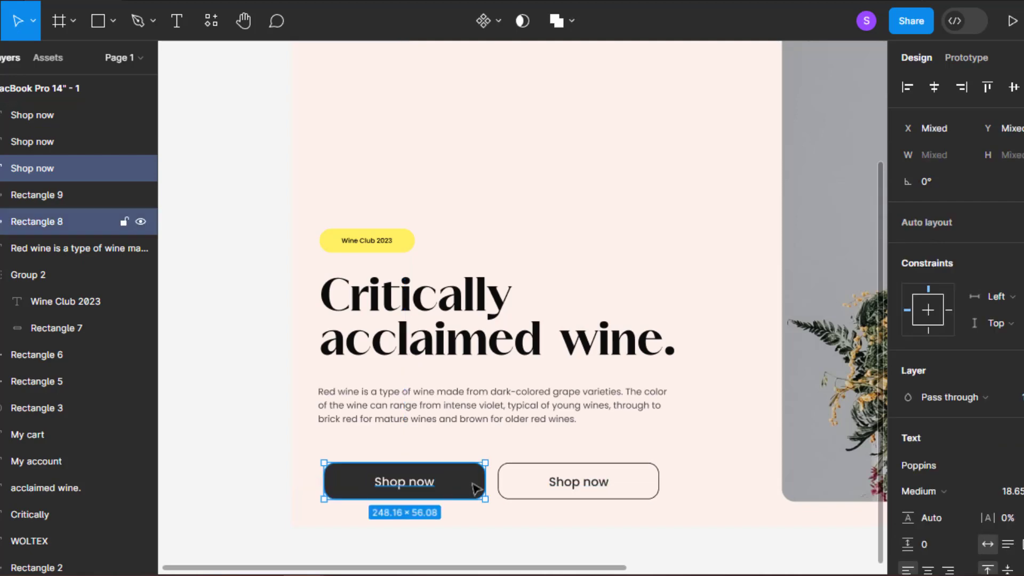
{"action": "left_click", "coordinate": [515, 483], "text": "shift"}
{"action": "left_click", "coordinate": [579, 481], "text": "shift"}
{"action": "left_click_drag", "start_coordinate": [656, 482], "coordinate": [707, 477]}
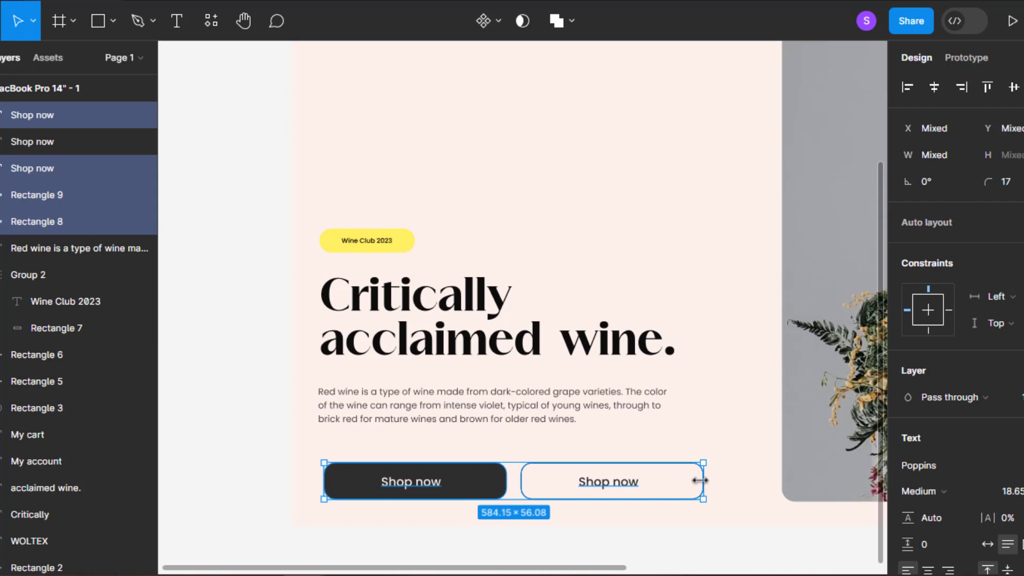
{"action": "left_click", "coordinate": [655, 529]}
Change the outlined button's label to Learn more and widen its text box so it fits on one line.
{"action": "scroll", "coordinate": [631, 528], "scroll_direction": "down", "scroll_amount": 3}
{"action": "scroll", "coordinate": [606, 533], "scroll_direction": "up", "scroll_amount": 3}
{"action": "left_click_drag", "start_coordinate": [605, 535], "coordinate": [513, 451]}
{"action": "scroll", "coordinate": [584, 414], "scroll_direction": "up", "scroll_amount": 3}
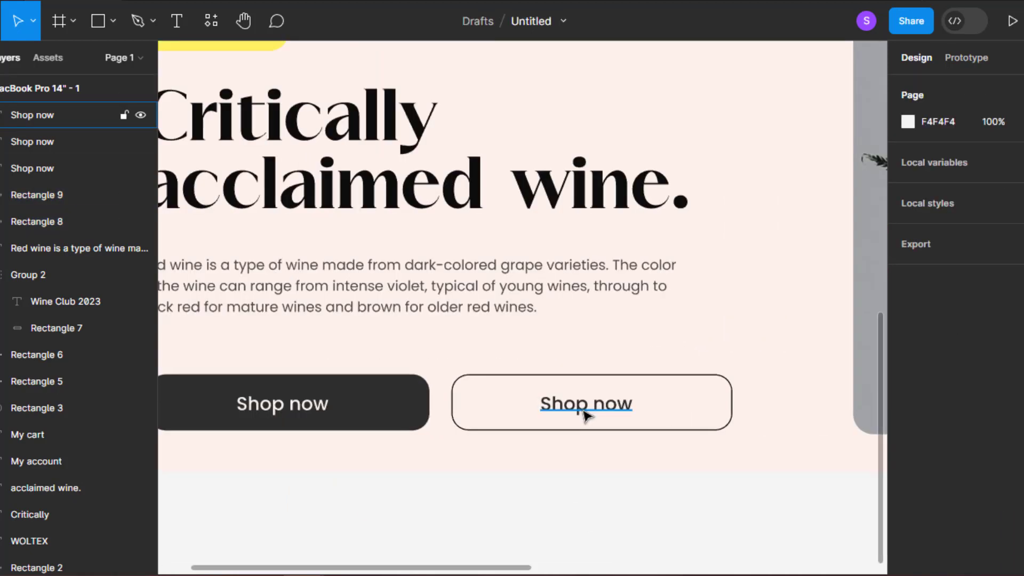
{"action": "double_click", "coordinate": [585, 415]}
{"action": "type", "text": "Learn more"}
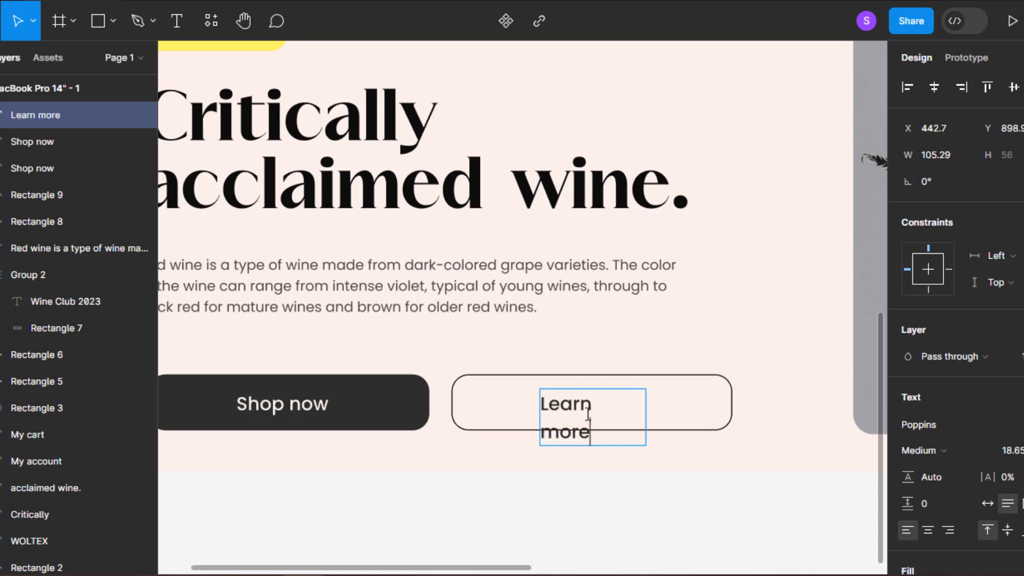
{"action": "key", "text": "Escape"}
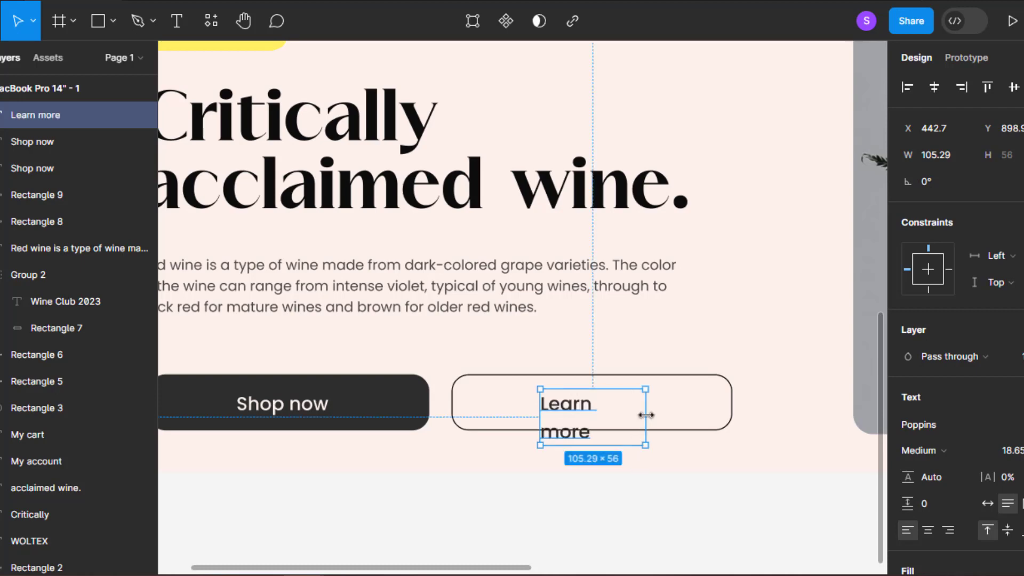
{"action": "left_click_drag", "start_coordinate": [646, 416], "coordinate": [652, 412]}
{"action": "left_click", "coordinate": [622, 488]}
Enlarge the yellow Wine Club 2023 tag group to about 186 × 42.
{"action": "scroll", "coordinate": [585, 479], "scroll_direction": "down", "scroll_amount": 4}
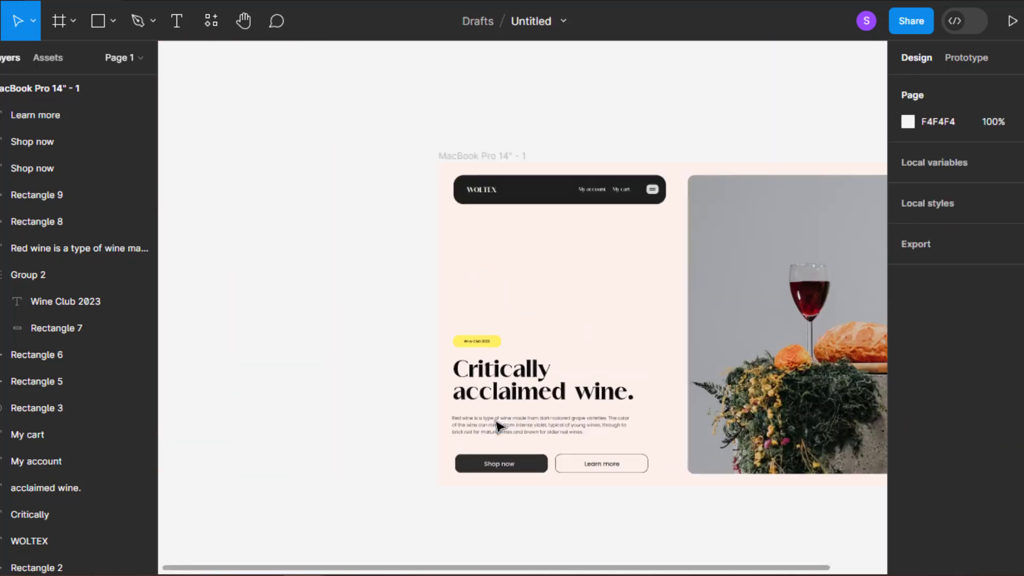
{"action": "scroll", "coordinate": [469, 374], "scroll_direction": "up", "scroll_amount": 5}
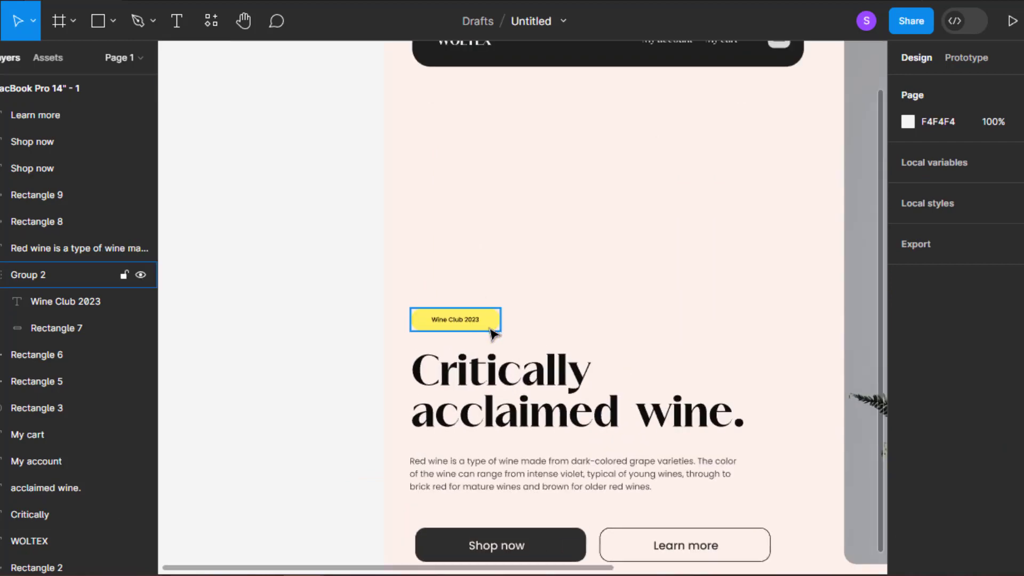
{"action": "scroll", "coordinate": [489, 331], "scroll_direction": "down", "scroll_amount": 5}
{"action": "scroll", "coordinate": [480, 385], "scroll_direction": "up", "scroll_amount": 8}
{"action": "left_click", "coordinate": [469, 388]}
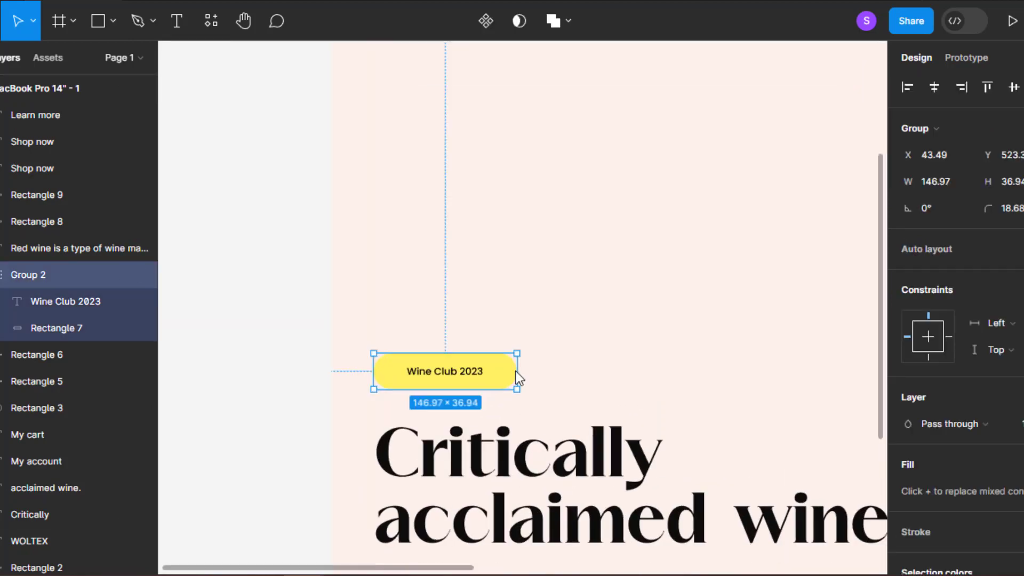
{"action": "left_click_drag", "start_coordinate": [516, 371], "coordinate": [555, 376]}
{"action": "left_click_drag", "start_coordinate": [492, 353], "coordinate": [491, 348]}
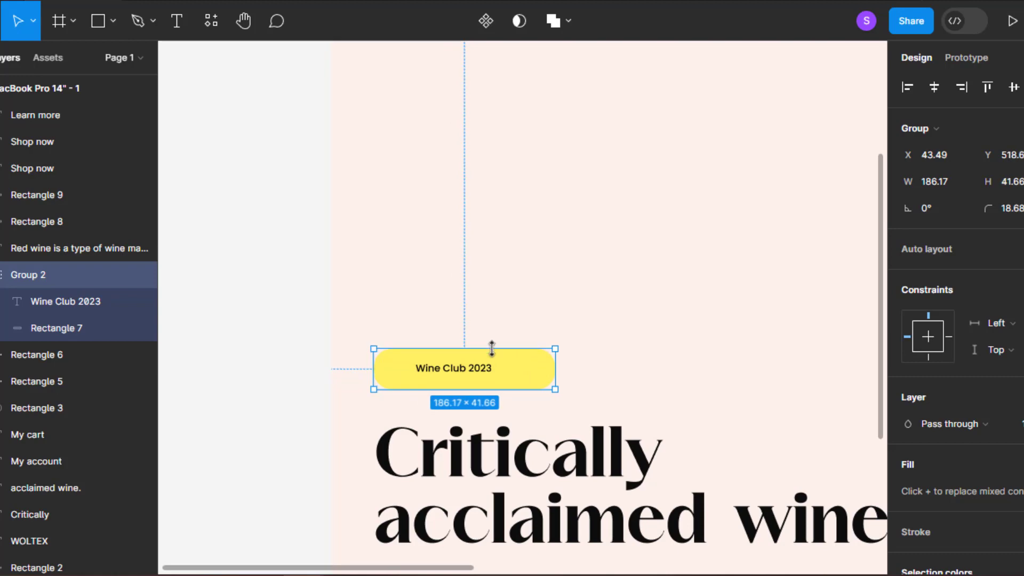
Set the Wine Club 2023 text to SemiBold at size 12 and align it vertically with the yellow tag's centre.
{"action": "double_click", "coordinate": [461, 376]}
{"action": "left_click", "coordinate": [922, 450]}
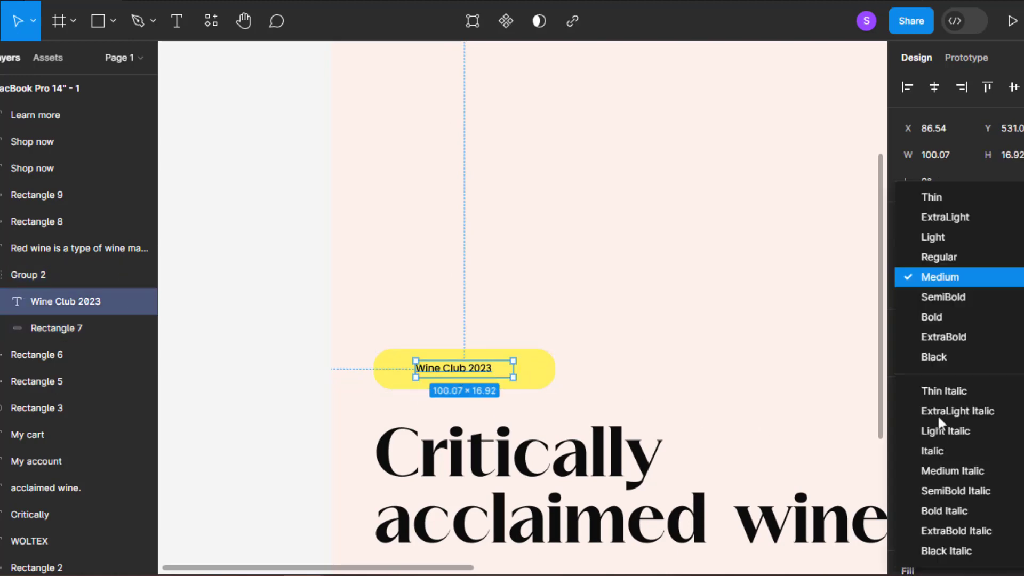
{"action": "left_click", "coordinate": [966, 296]}
{"action": "left_click", "coordinate": [549, 374], "text": "shift"}
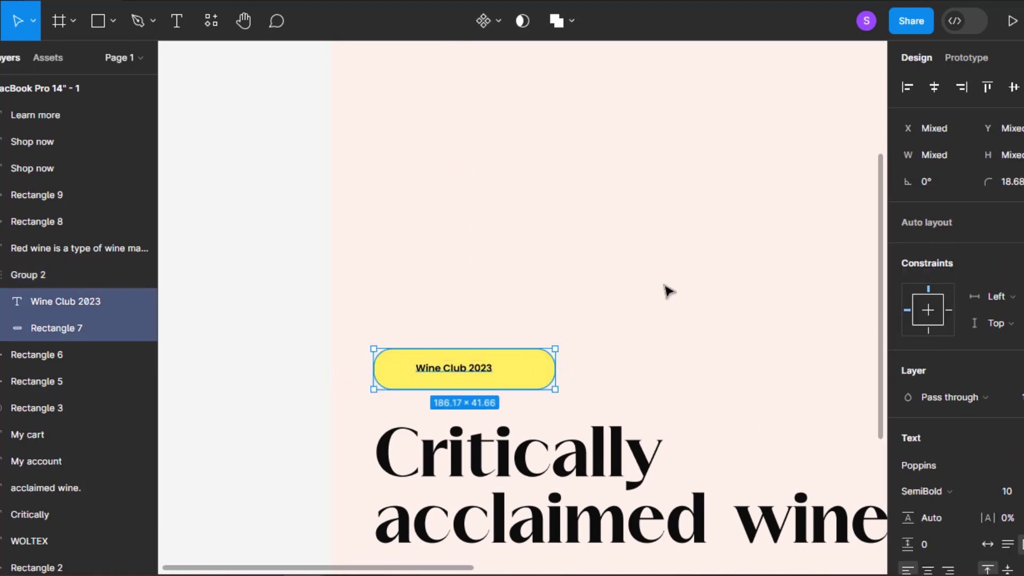
{"action": "left_click", "coordinate": [1014, 87]}
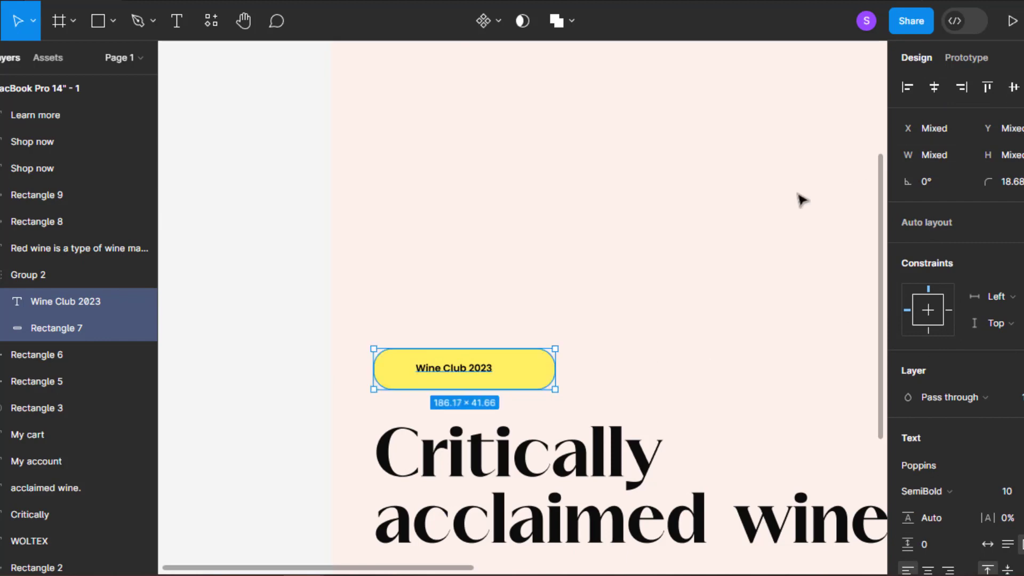
{"action": "left_click", "coordinate": [447, 372]}
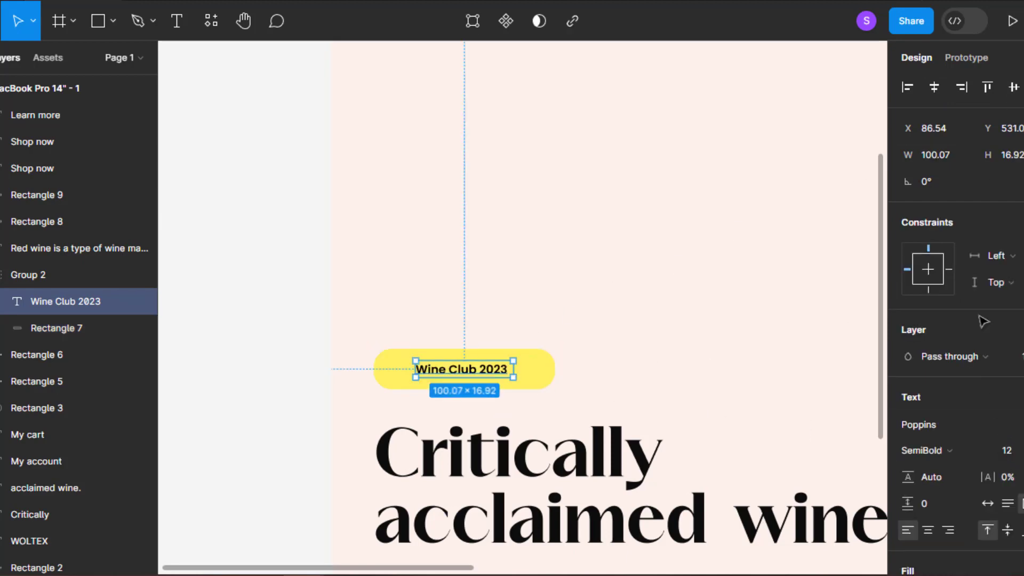
{"action": "left_click", "coordinate": [761, 174]}
Change the font weight of the WOLTEX logo text in the navigation bar.
{"action": "scroll", "coordinate": [622, 251], "scroll_direction": "down", "scroll_amount": 5}
{"action": "scroll", "coordinate": [650, 357], "scroll_direction": "up", "scroll_amount": 2}
{"action": "left_click_drag", "start_coordinate": [650, 357], "coordinate": [419, 442]}
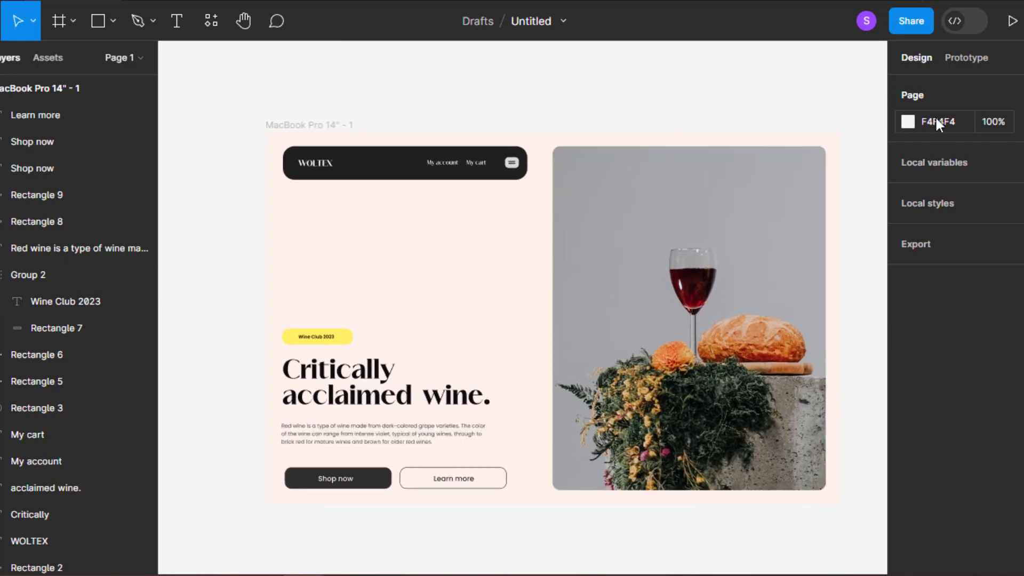
{"action": "left_click", "coordinate": [318, 165]}
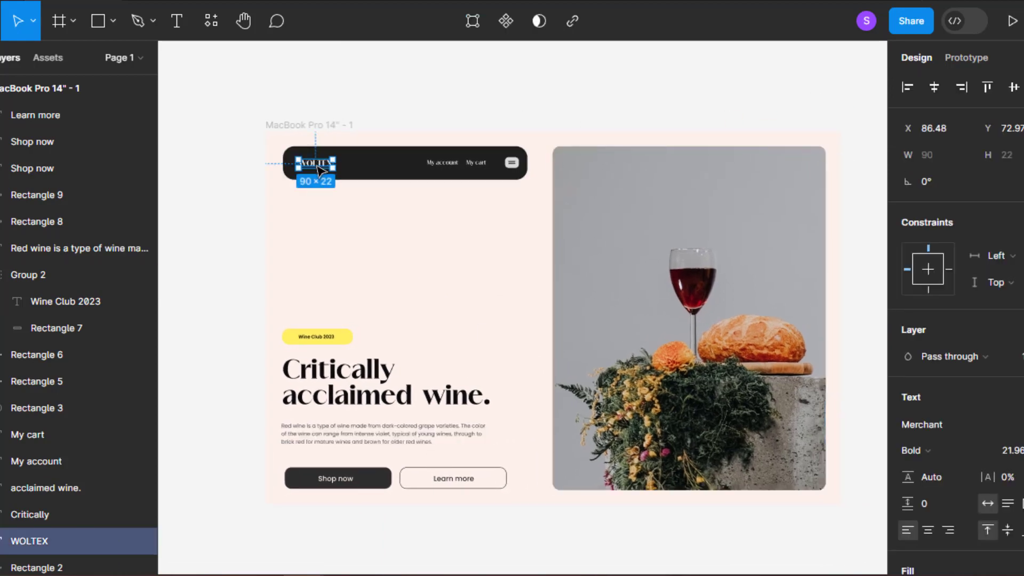
{"action": "left_click", "coordinate": [923, 448]}
{"action": "left_click", "coordinate": [952, 374]}
{"action": "left_click", "coordinate": [546, 87]}
Lighten the navigation bar rectangle's fill to 2F2F2F.
{"action": "left_click", "coordinate": [389, 161]}
{"action": "left_click", "coordinate": [902, 423]}
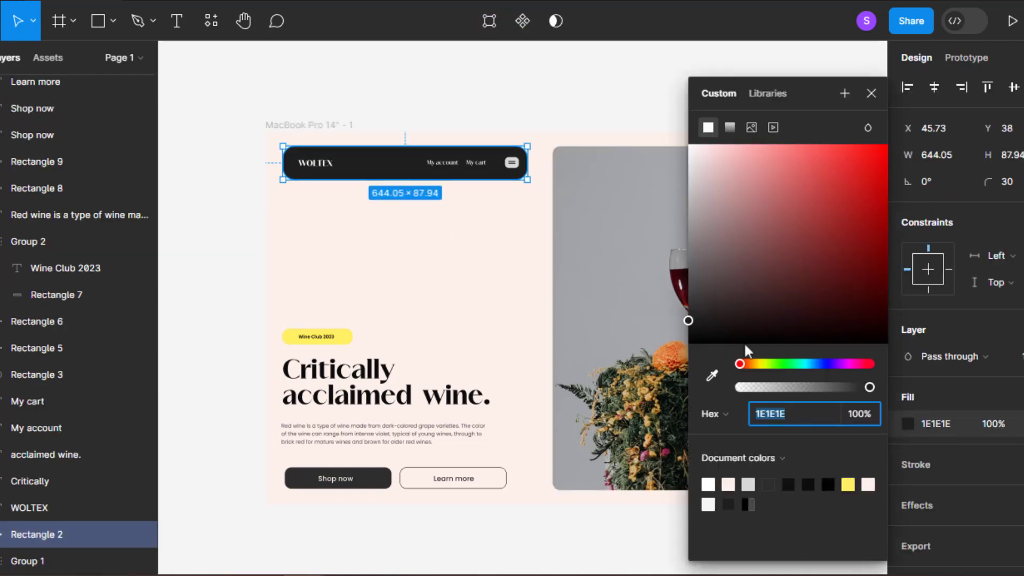
{"action": "left_click_drag", "start_coordinate": [690, 310], "coordinate": [687, 307]}
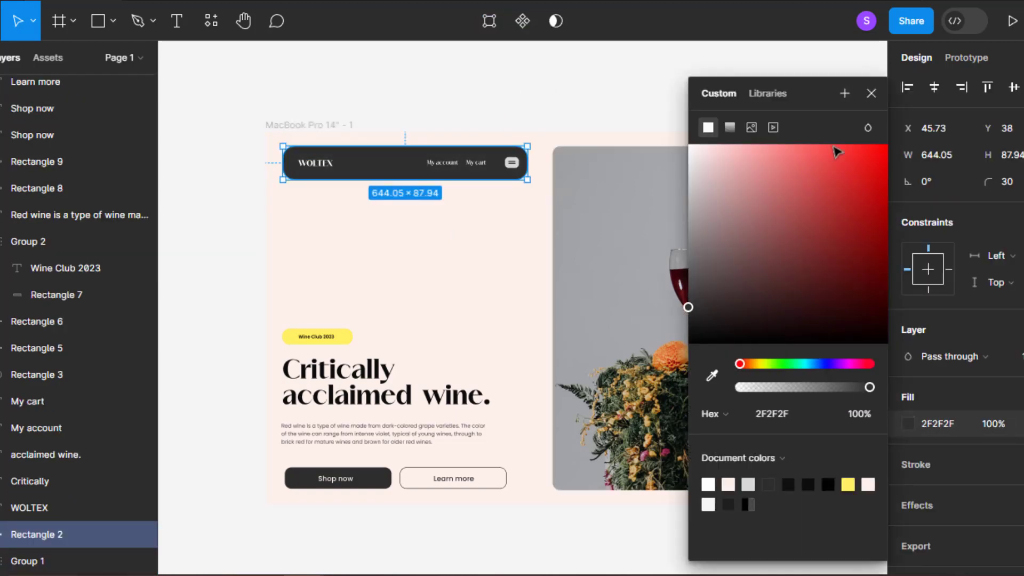
{"action": "left_click", "coordinate": [870, 93]}
{"action": "left_click", "coordinate": [716, 97]}
{"action": "scroll", "coordinate": [713, 103], "scroll_direction": "down", "scroll_amount": 1}
{"action": "scroll", "coordinate": [640, 187], "scroll_direction": "up", "scroll_amount": 2}
{"action": "scroll", "coordinate": [581, 229], "scroll_direction": "down", "scroll_amount": 1}
{"action": "mouse_move", "coordinate": [567, 225]}
{"action": "left_mouse_down"}
{"action": "mouse_move", "coordinate": [592, 224]}
{"action": "mouse_move", "coordinate": [579, 225]}
{"action": "left_mouse_up"}
{"action": "scroll", "coordinate": [610, 210], "scroll_direction": "down", "scroll_amount": 1}
{"action": "scroll", "coordinate": [715, 172], "scroll_direction": "down", "scroll_amount": 1}
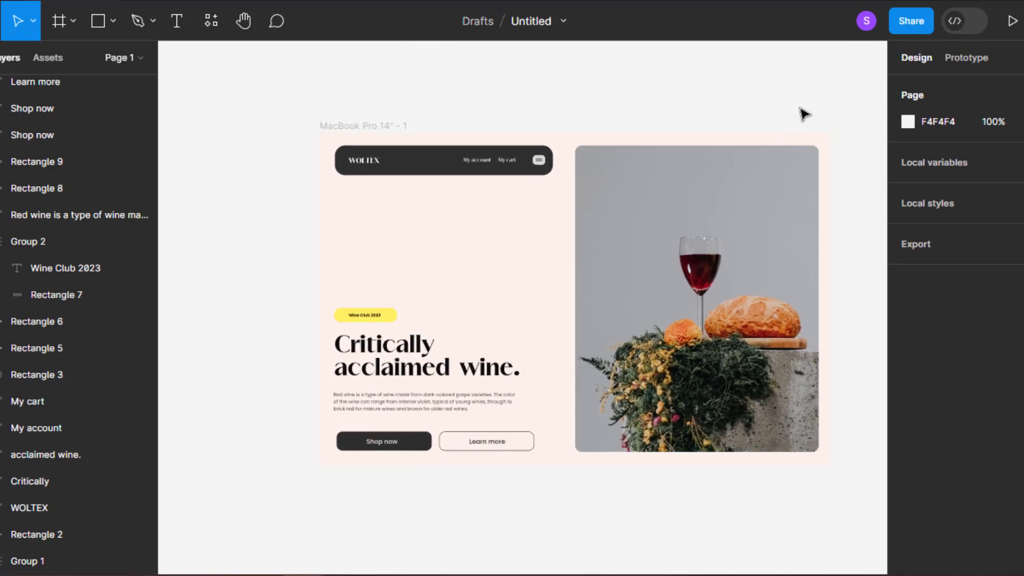